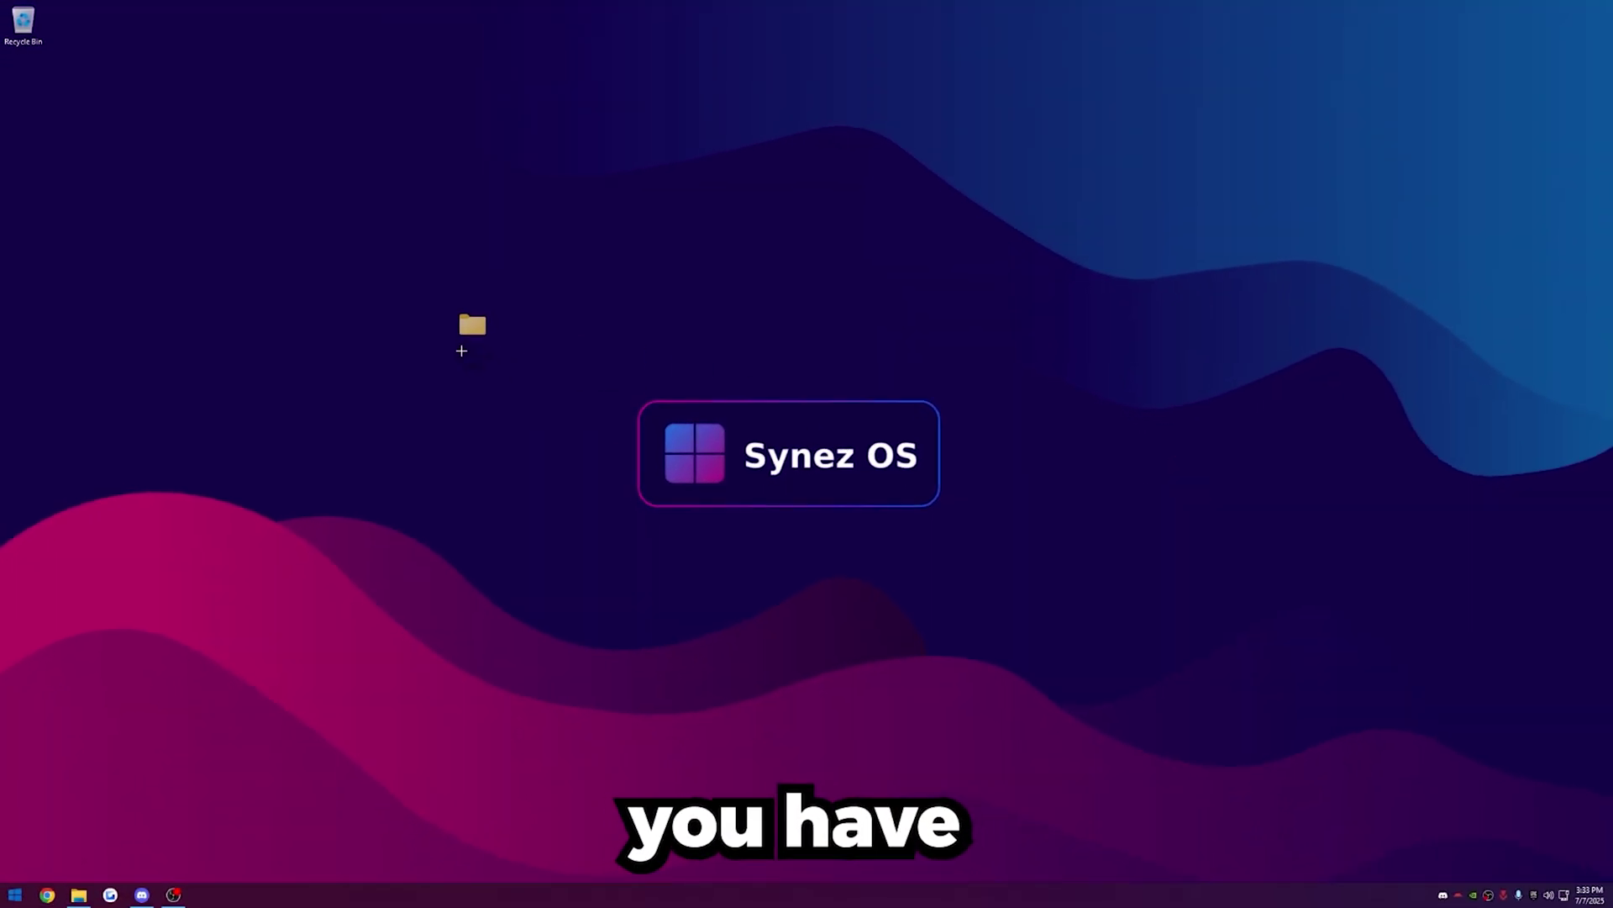
# Open the "Synez - Fix FPS Drops & Stutters" folder, launch PowerRun from "0. Fix Windows Timer", and close its window.
pyautogui.moveTo(462, 351); pyautogui.dragTo(392, 298)
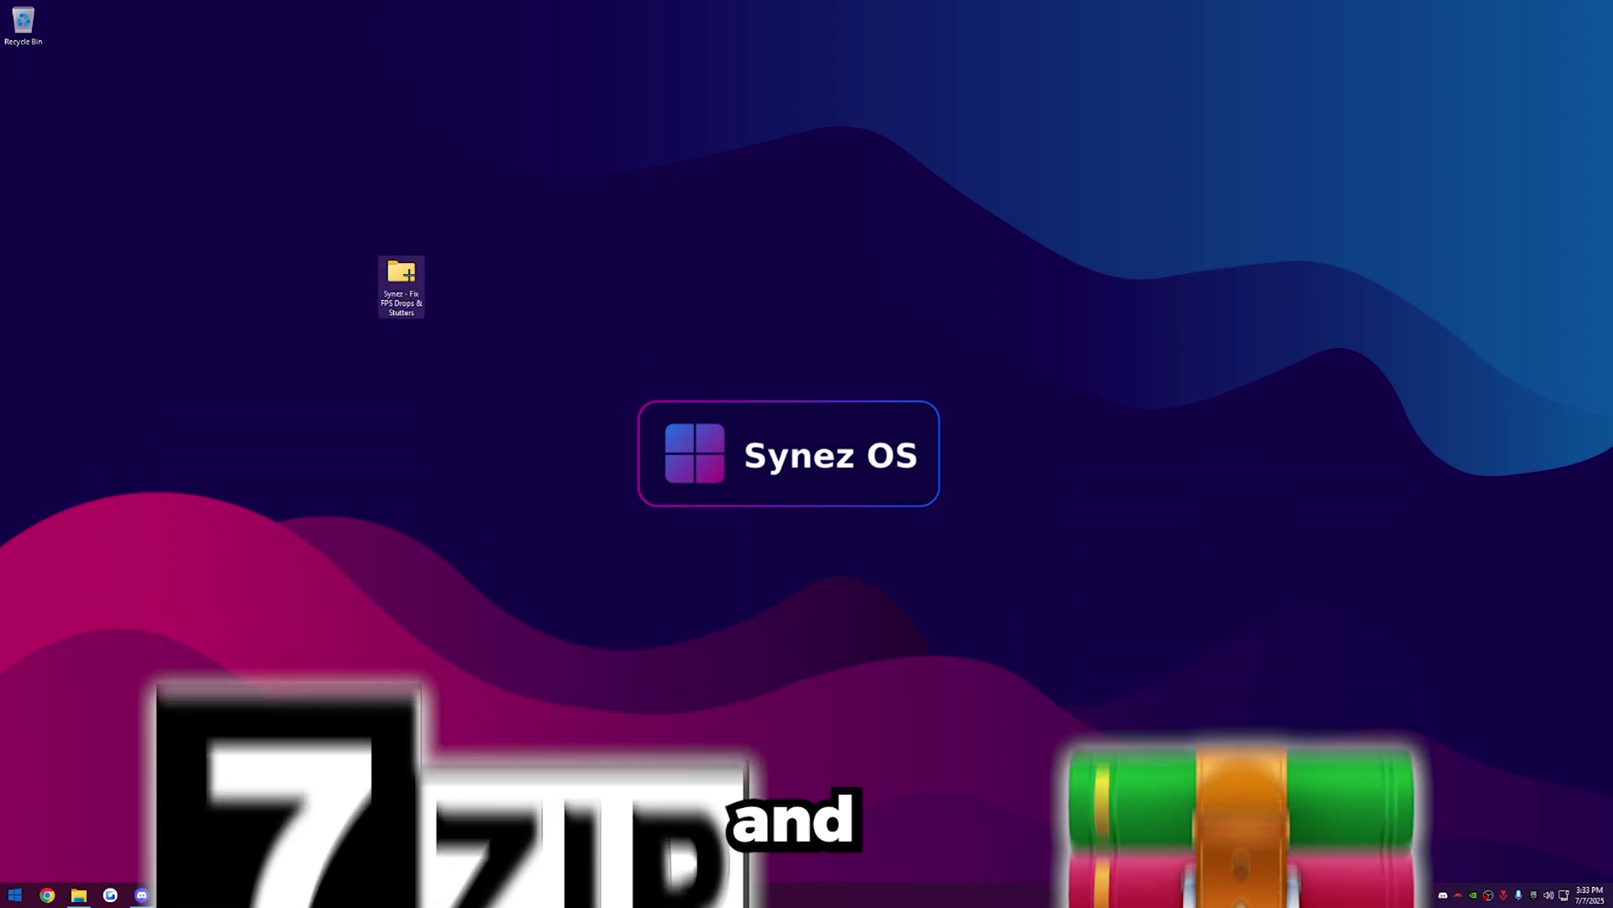
pyautogui.doubleClick(408, 279)
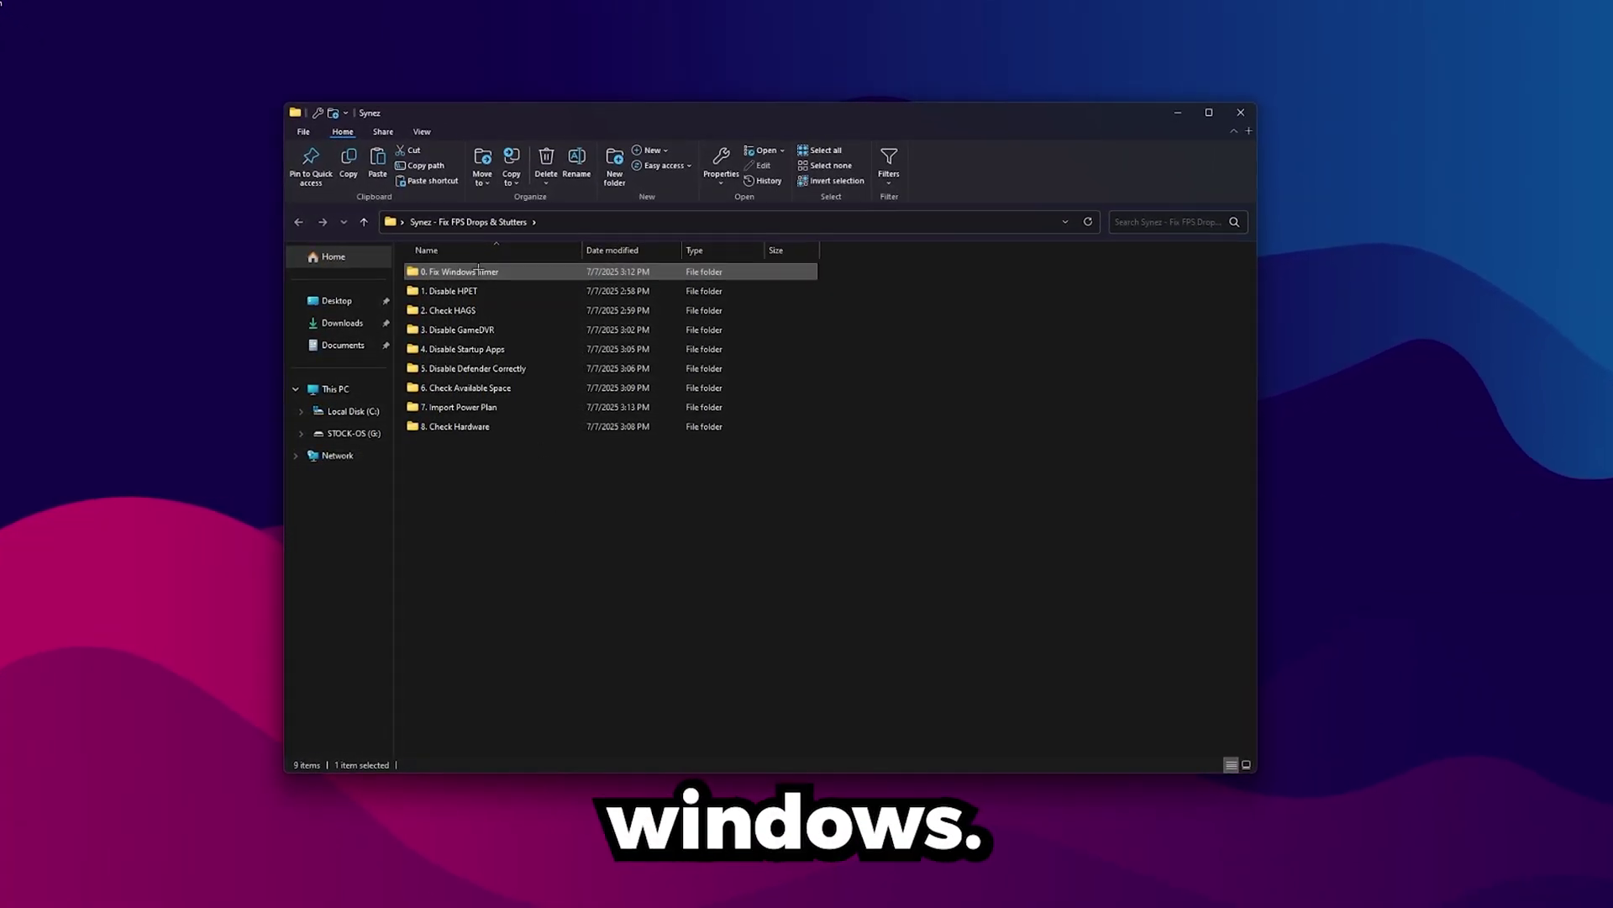
pyautogui.doubleClick(447, 275)
pyautogui.click(466, 274)
pyautogui.doubleClick(467, 261)
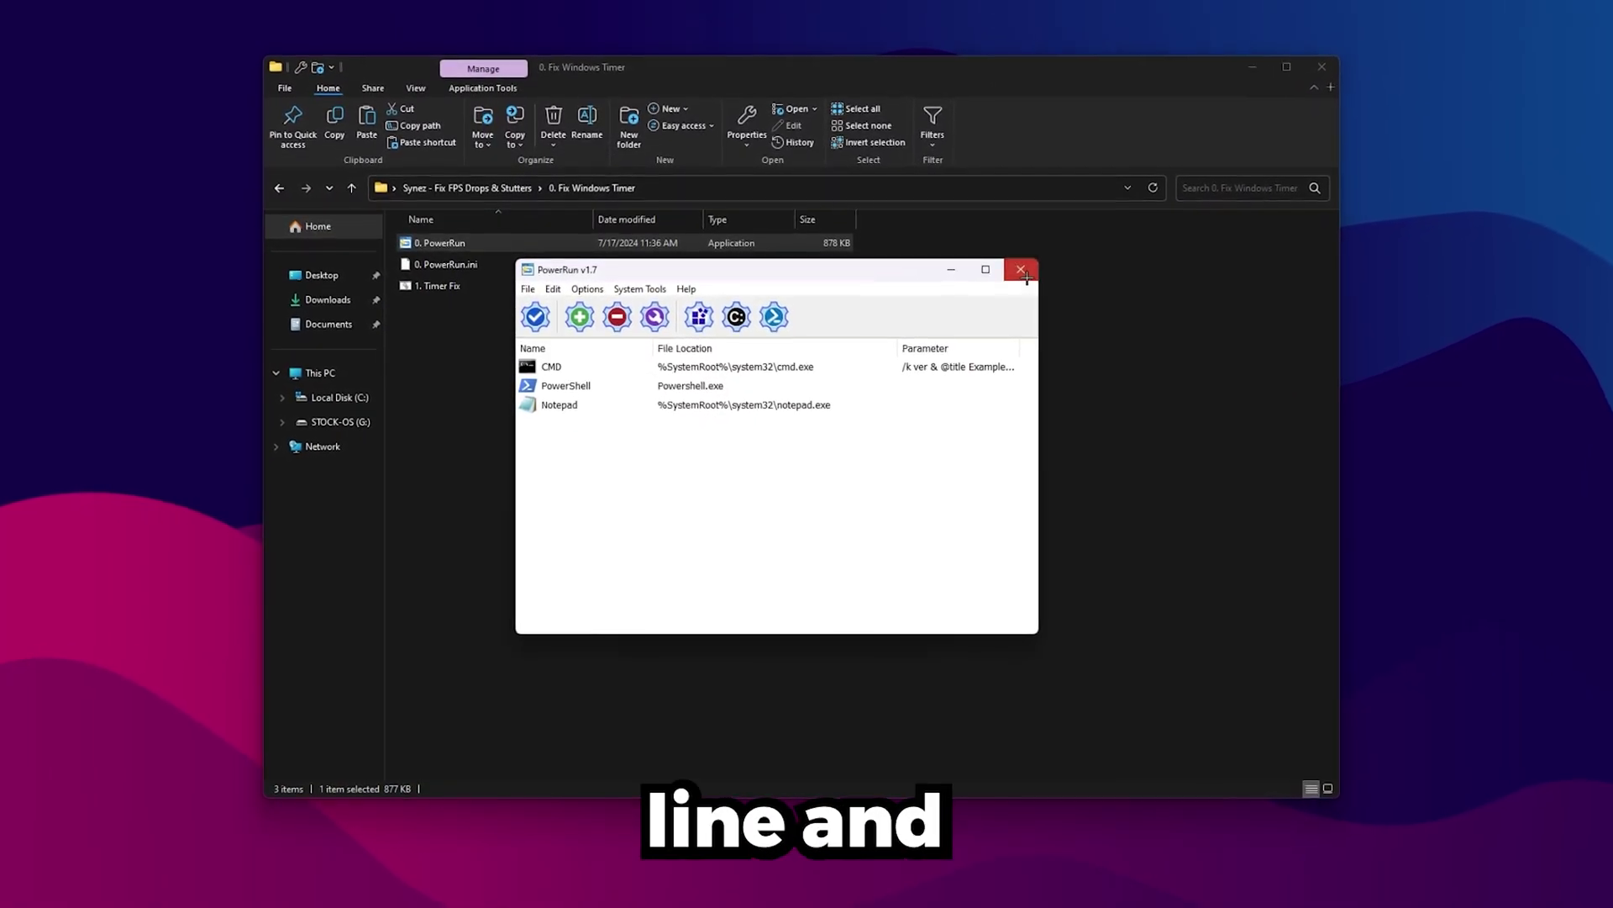
pyautogui.click(1015, 272)
# Open the Timer Fix batch file's source in Notepad and examine its bcdedit commands.
pyautogui.click(437, 288)
pyautogui.moveTo(484, 257); pyautogui.dragTo(475, 247)
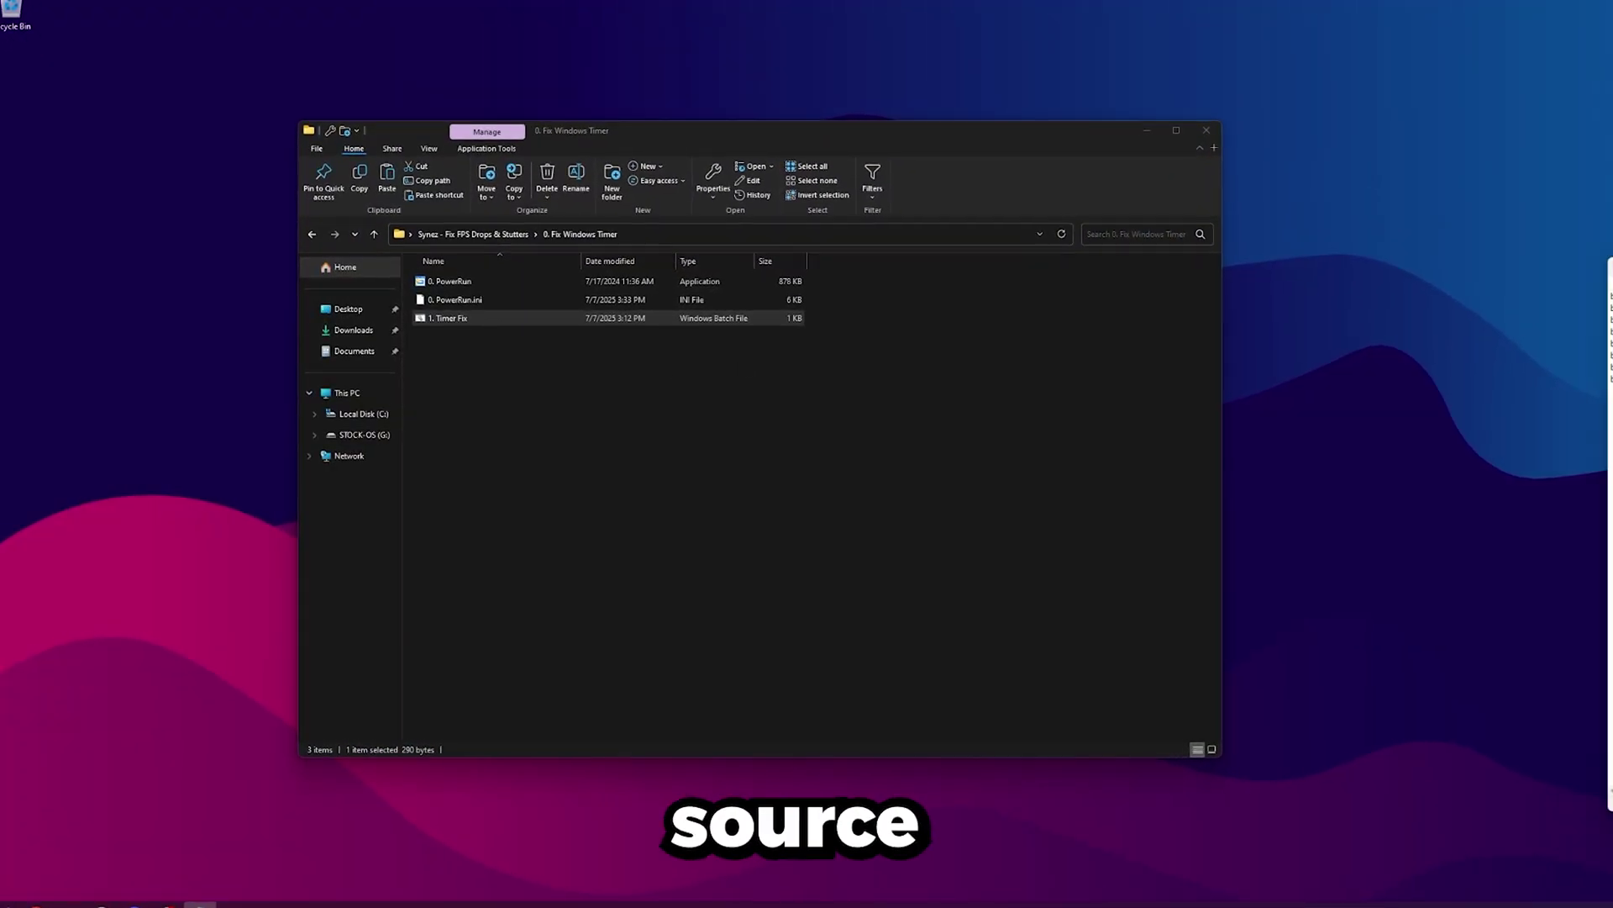
pyautogui.hotkey('ctrl', 'a')
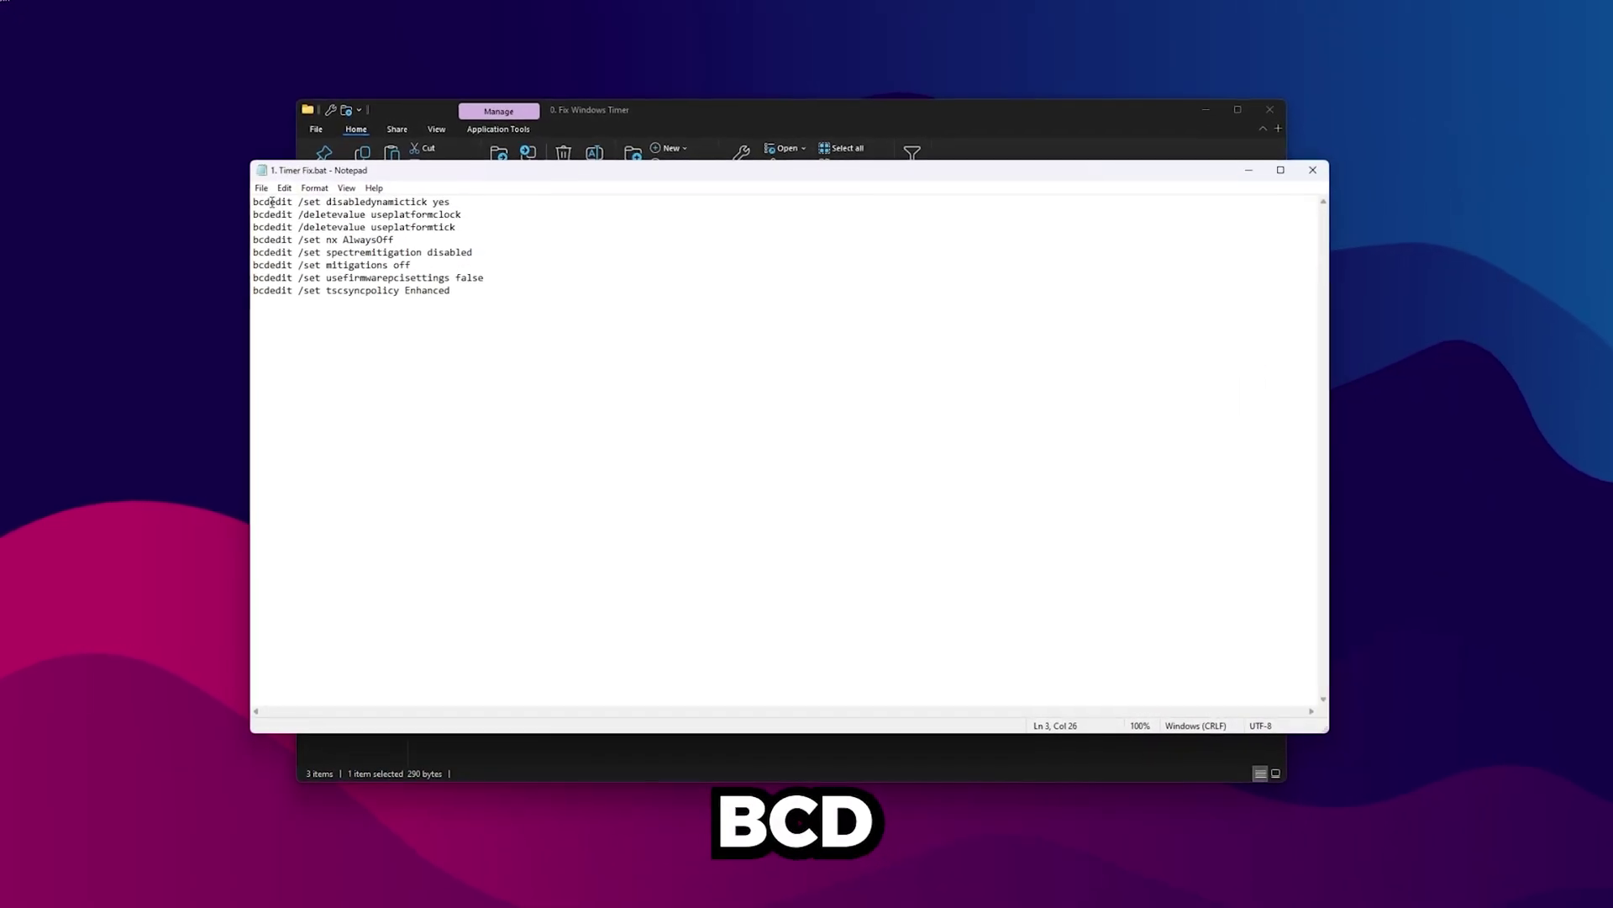
pyautogui.hotkey('ctrl', 'a')
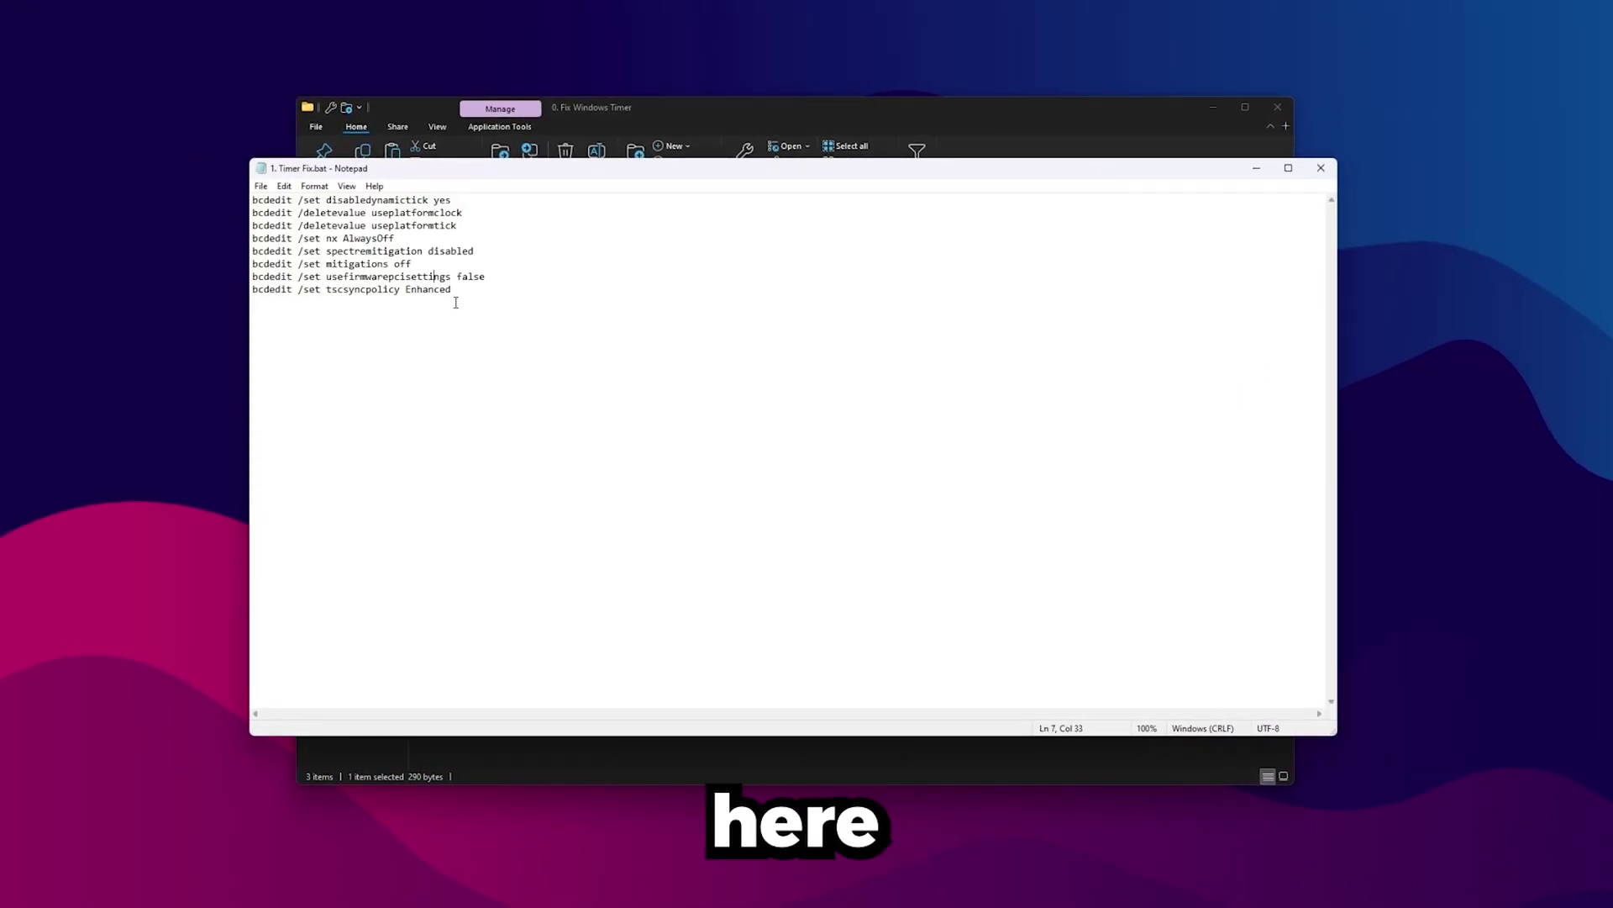
pyautogui.click(474, 298)
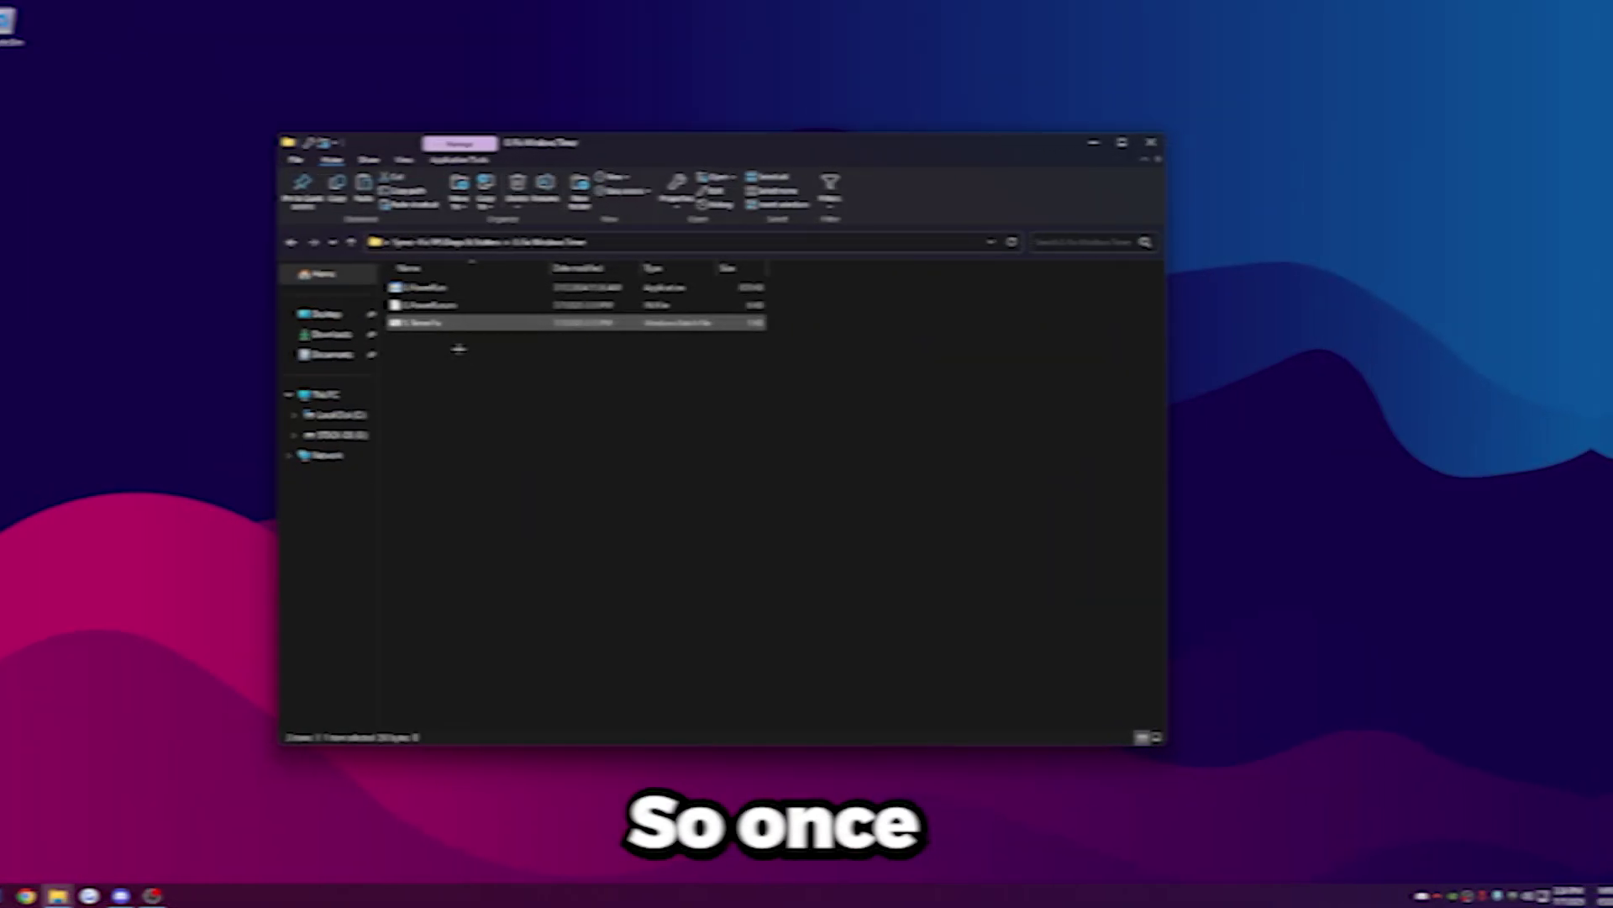
# Open Device Manager from the "1. Disable HPET" folder and enlarge and reposition its window.
pyautogui.click(474, 242)
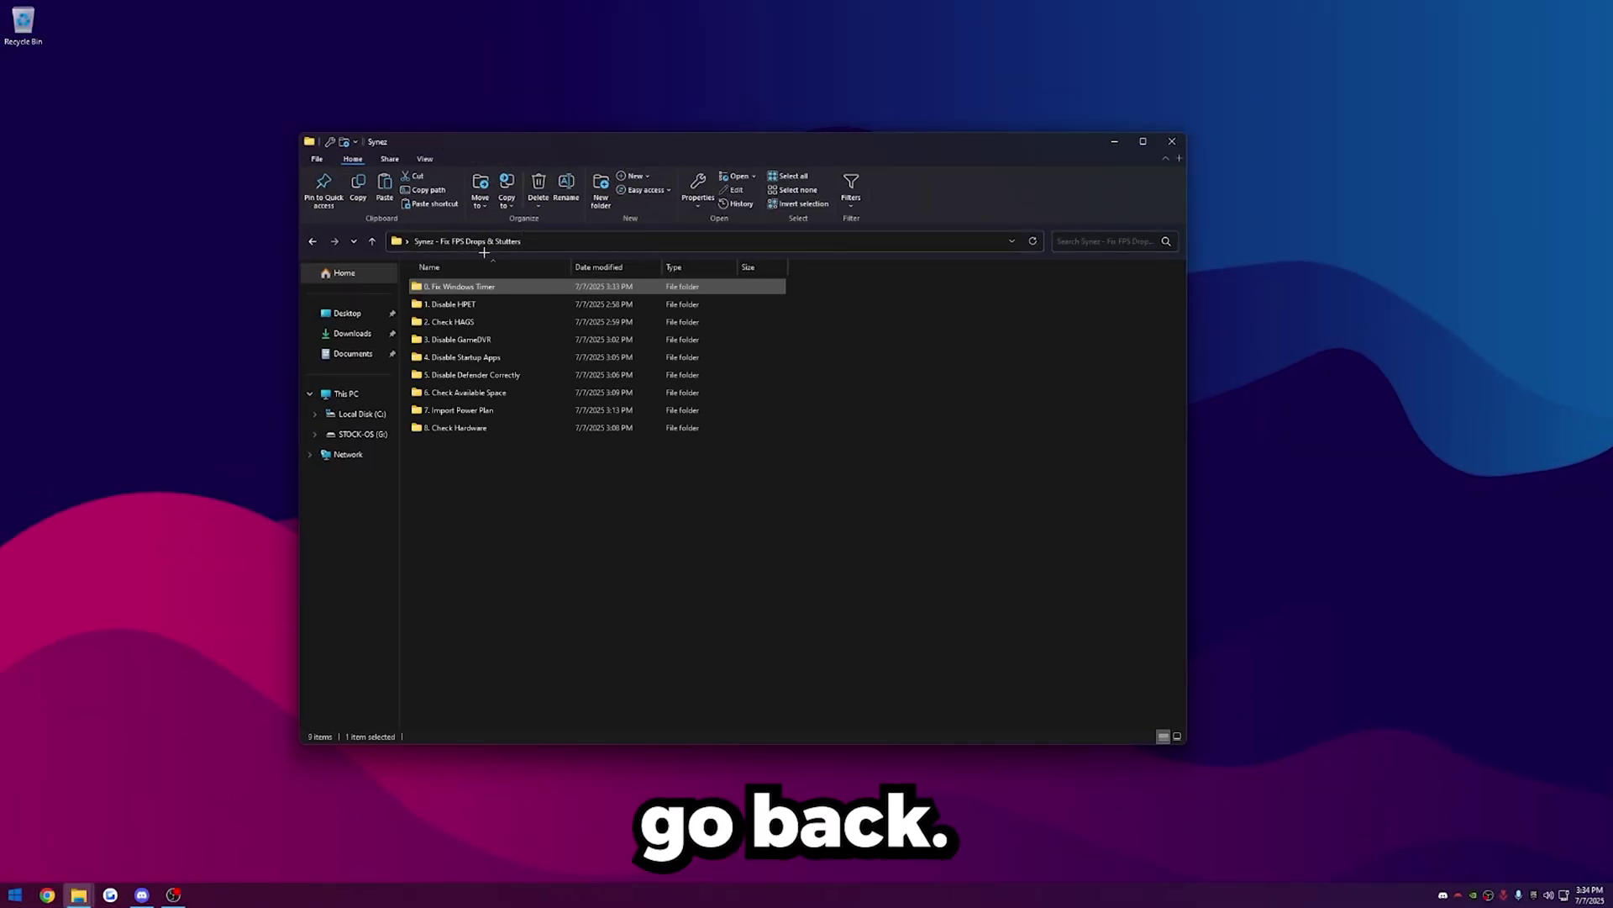
pyautogui.doubleClick(460, 305)
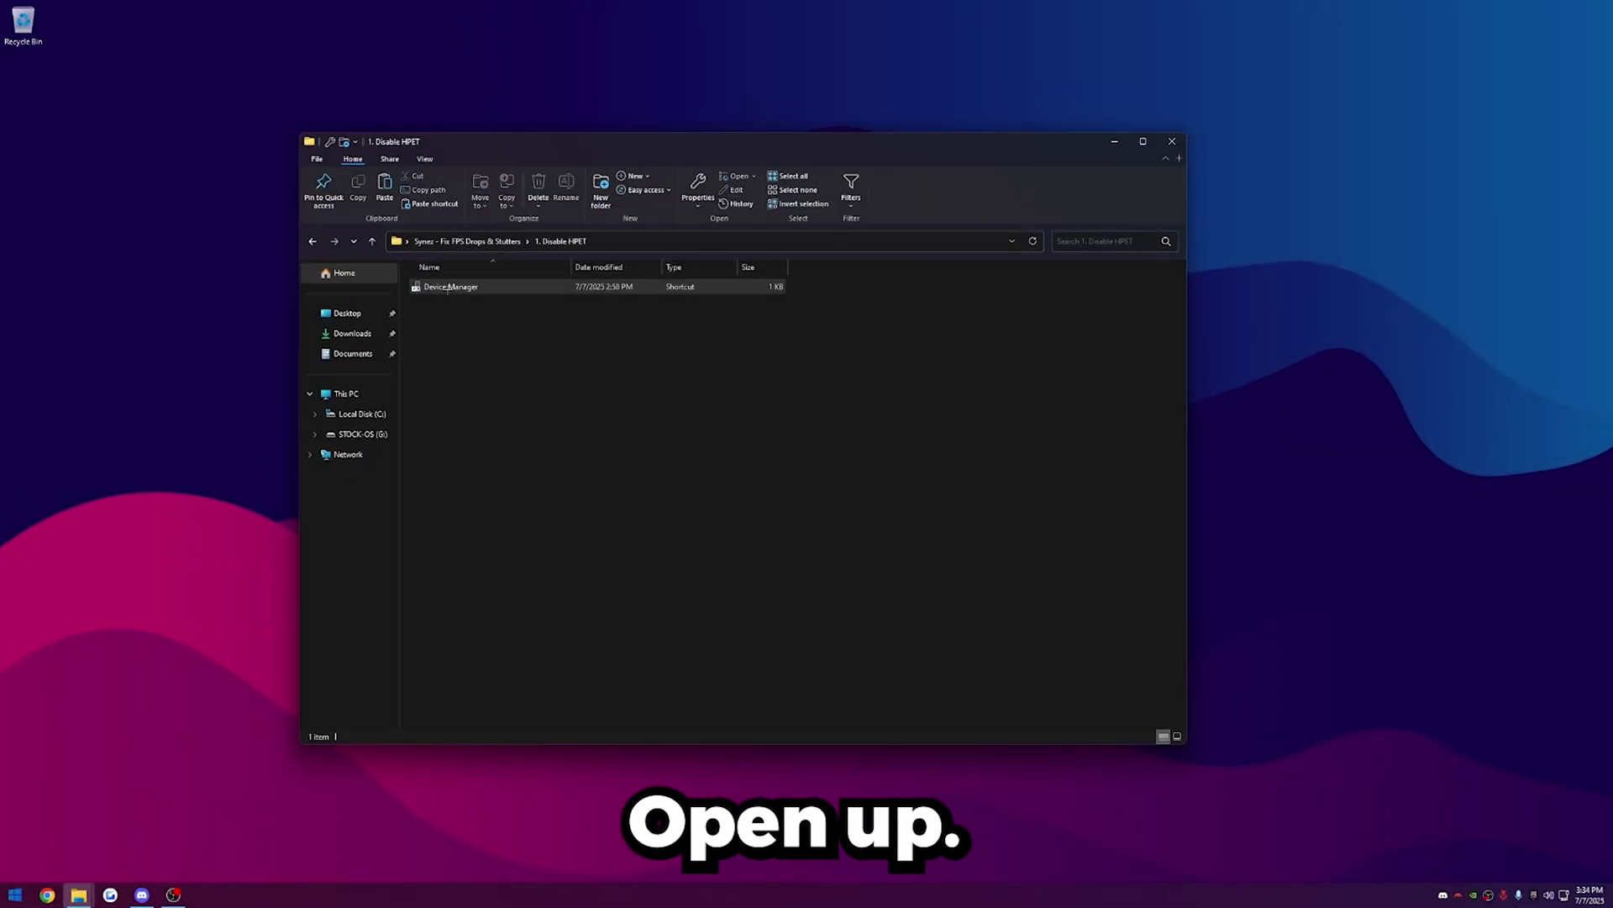
pyautogui.doubleClick(447, 287)
pyautogui.moveTo(543, 383); pyautogui.dragTo(1035, 668)
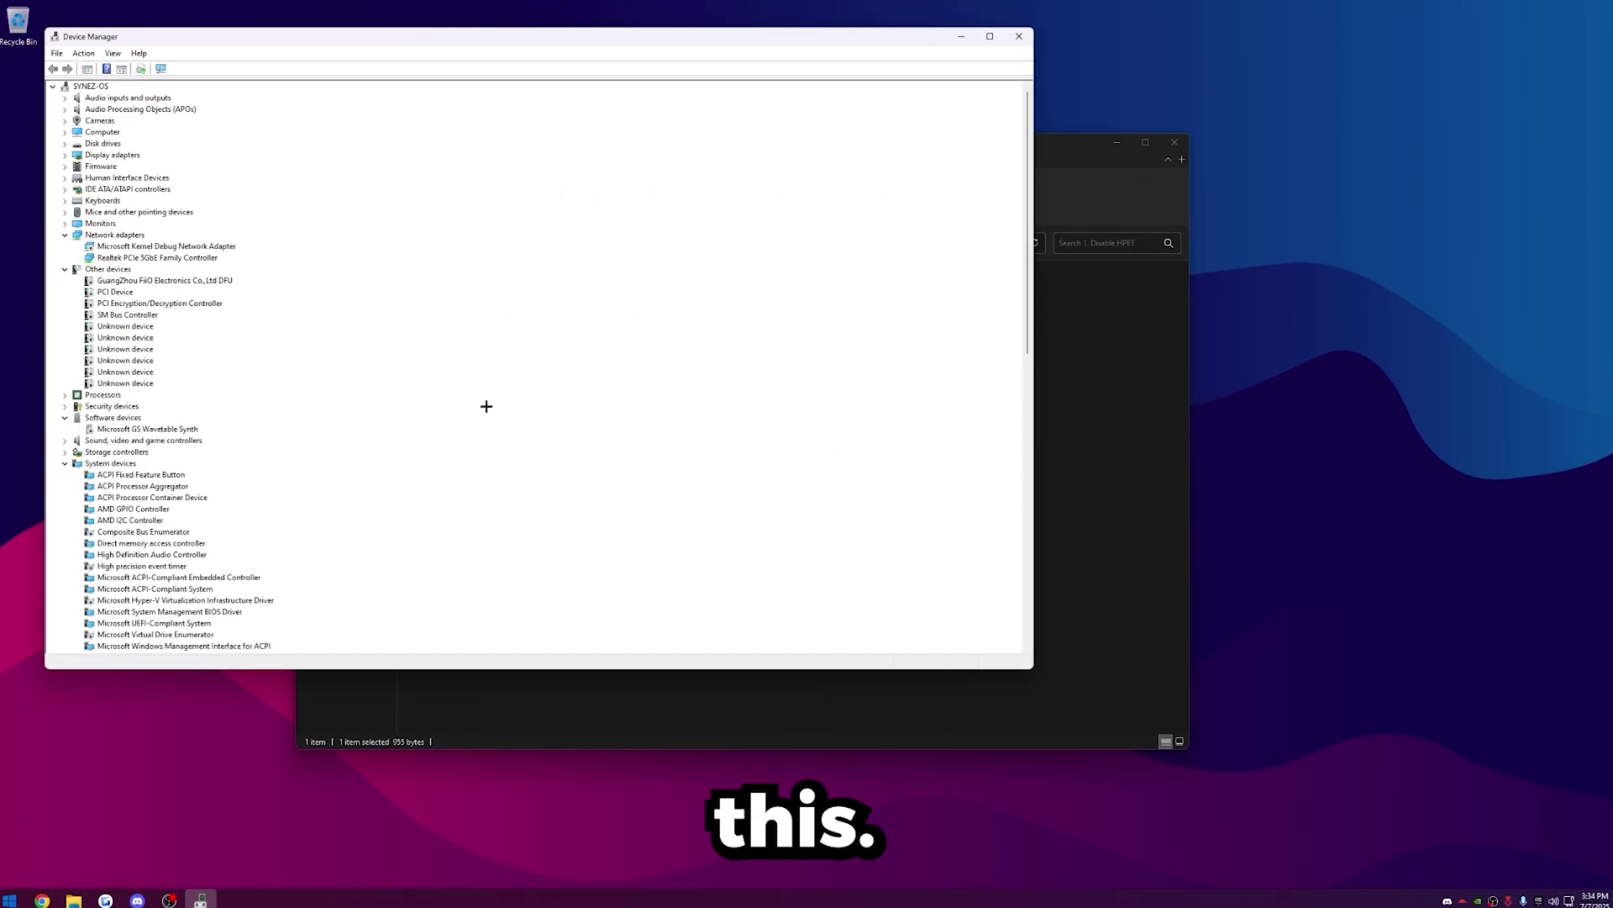
pyautogui.moveTo(230, 42); pyautogui.dragTo(516, 52)
pyautogui.scroll(-6, 532, 414)
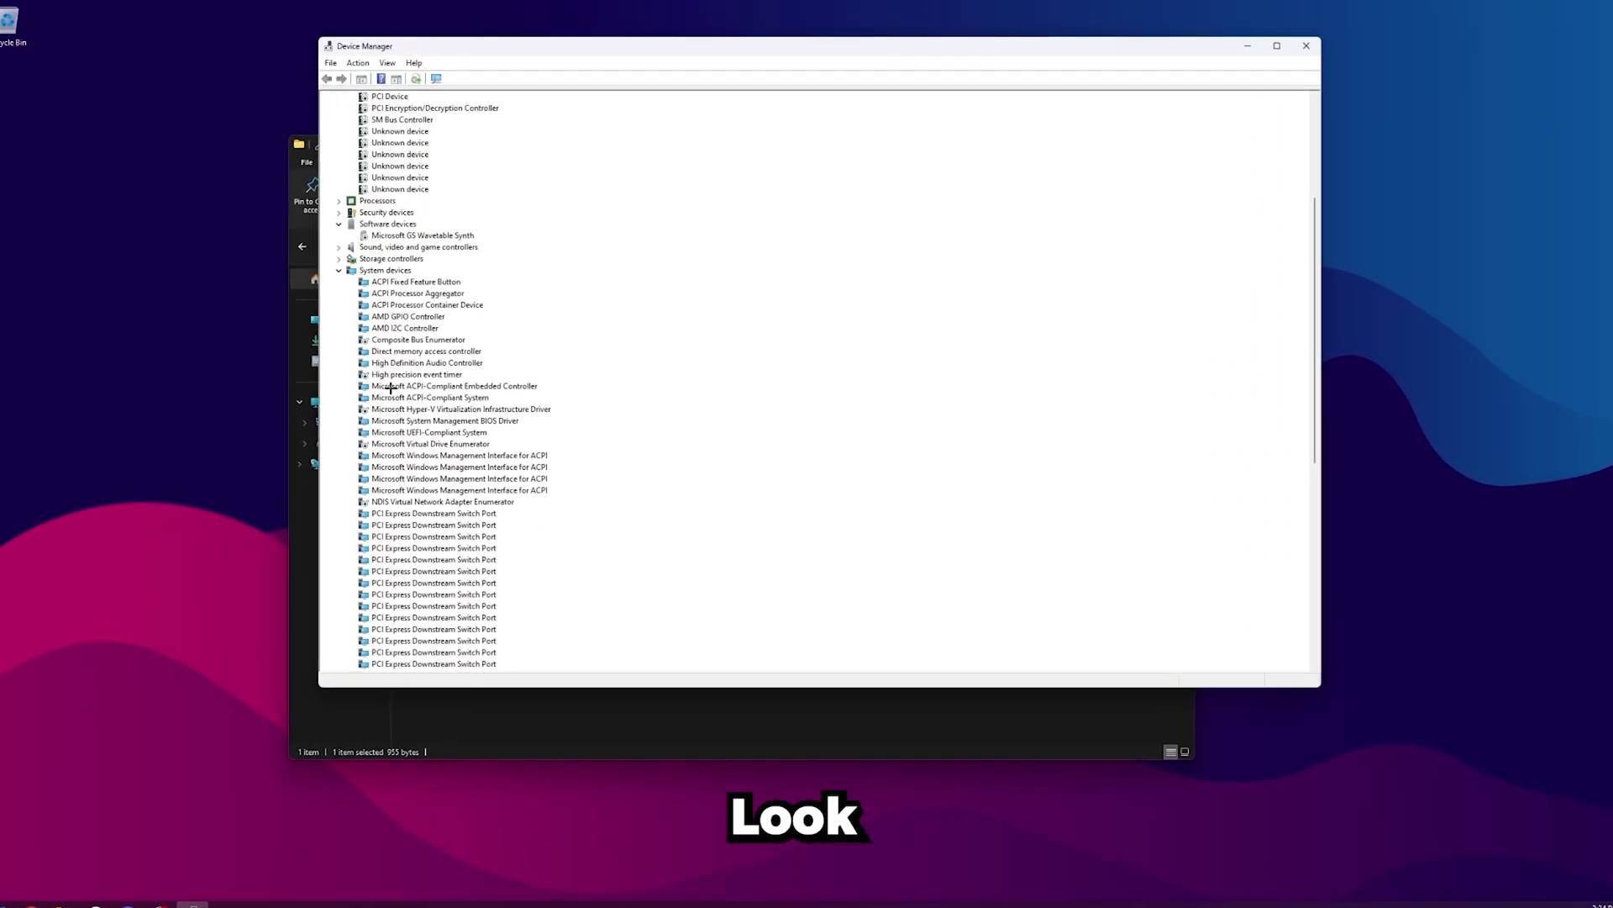
# Disable the High precision event timer under System devices and close Device Manager.
pyautogui.click(377, 370)
pyautogui.click(335, 273)
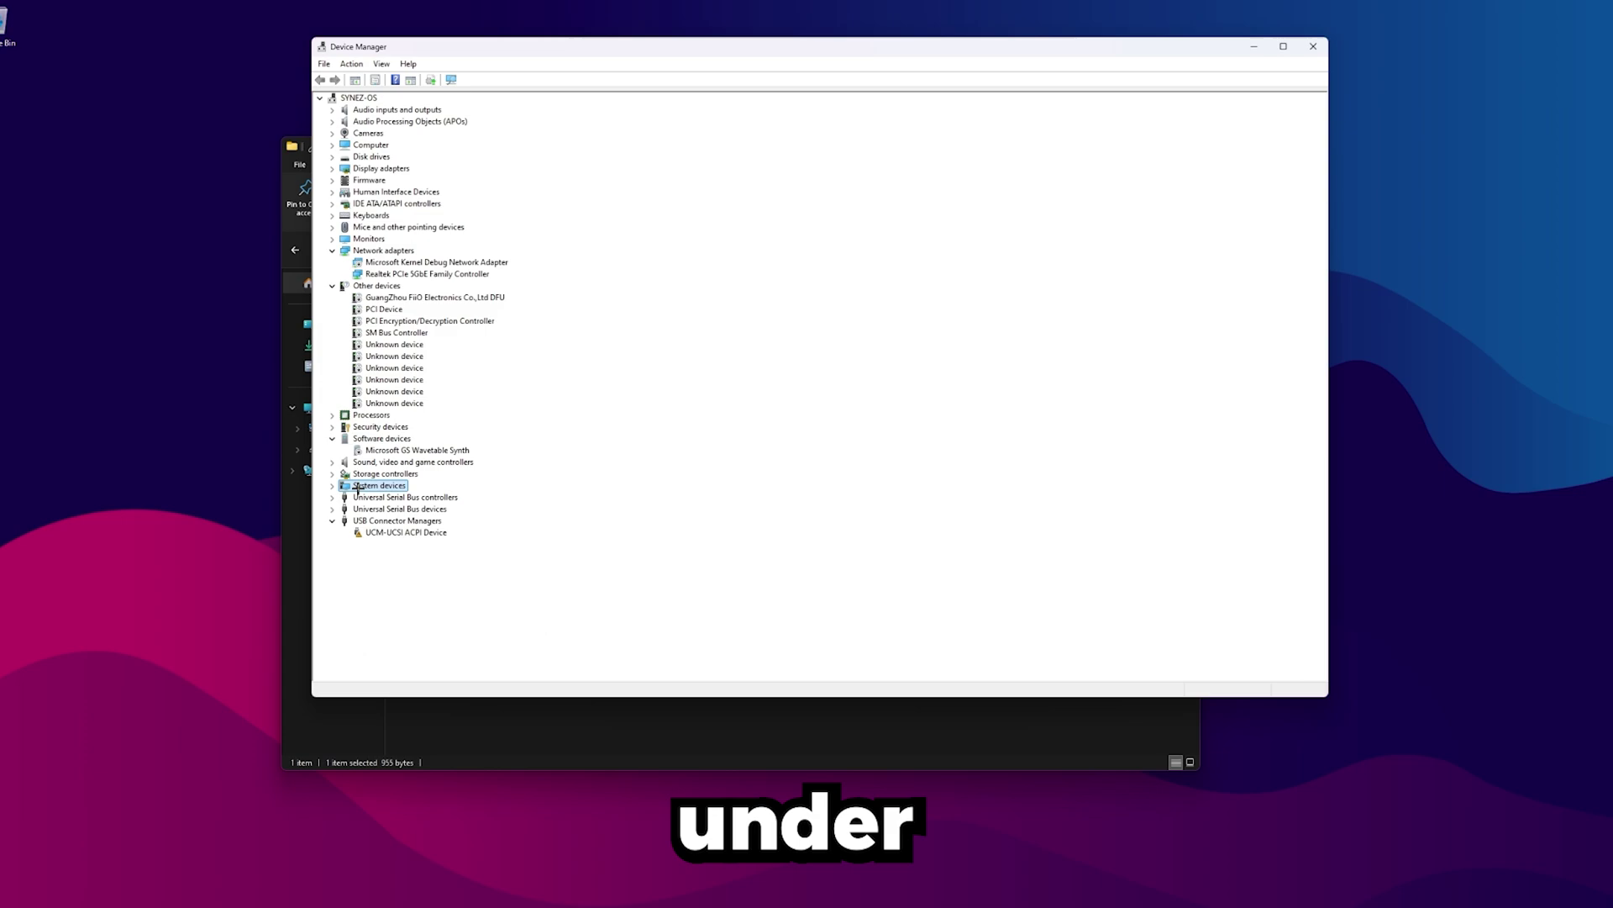
pyautogui.click(335, 481)
pyautogui.scroll(3, 378, 378)
pyautogui.click(404, 313)
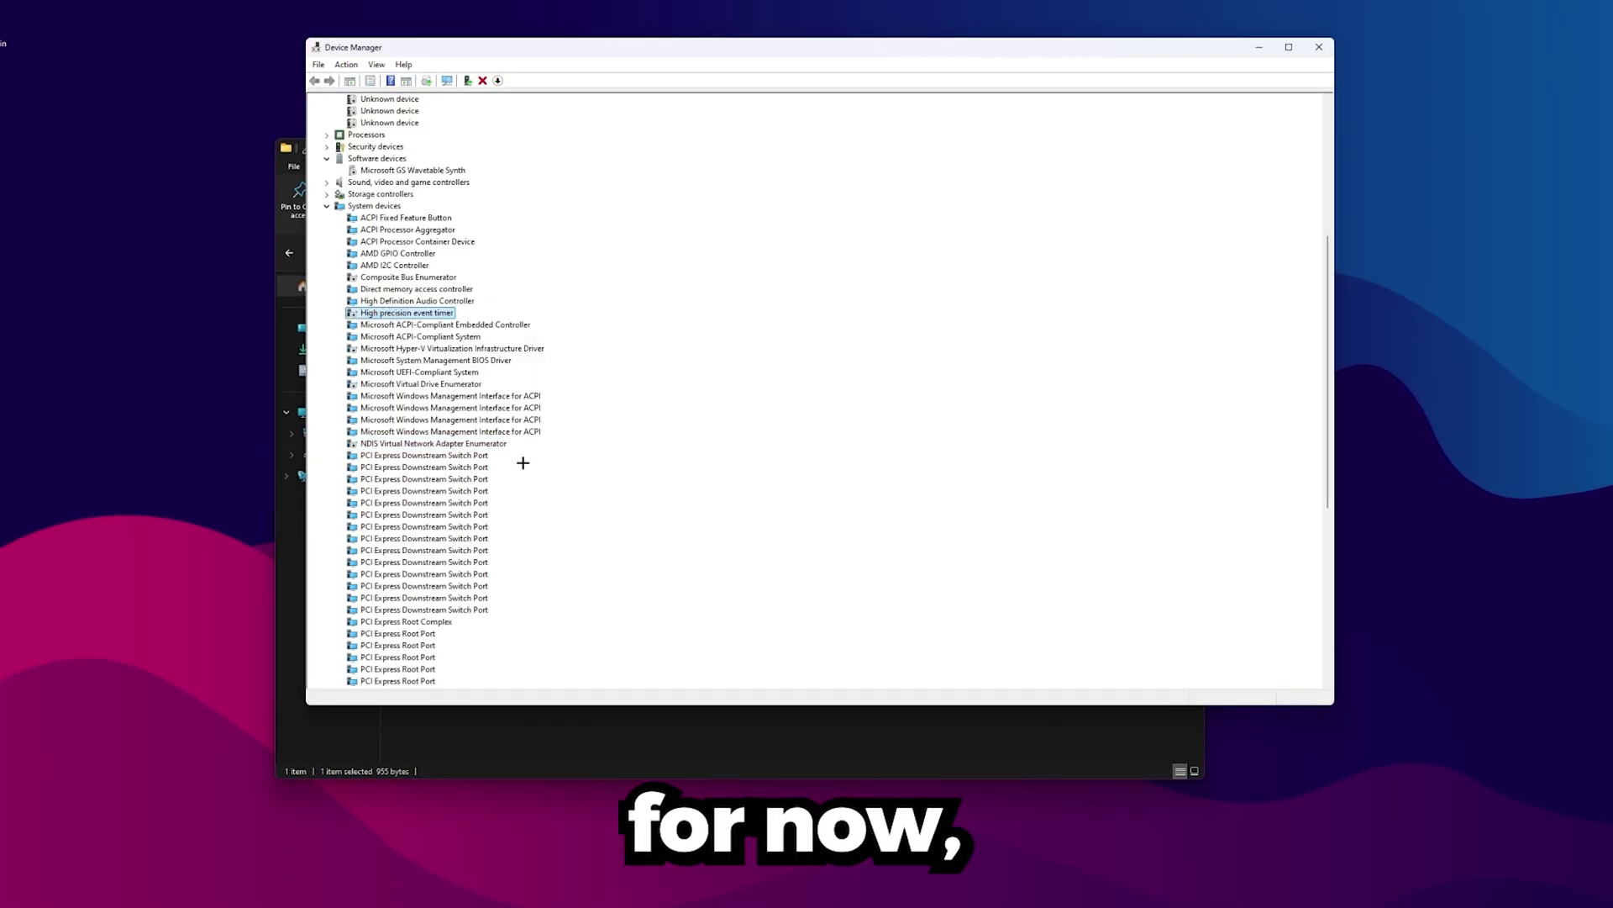
pyautogui.scroll(4, 504, 458)
pyautogui.rightClick(377, 454)
pyautogui.click(449, 481)
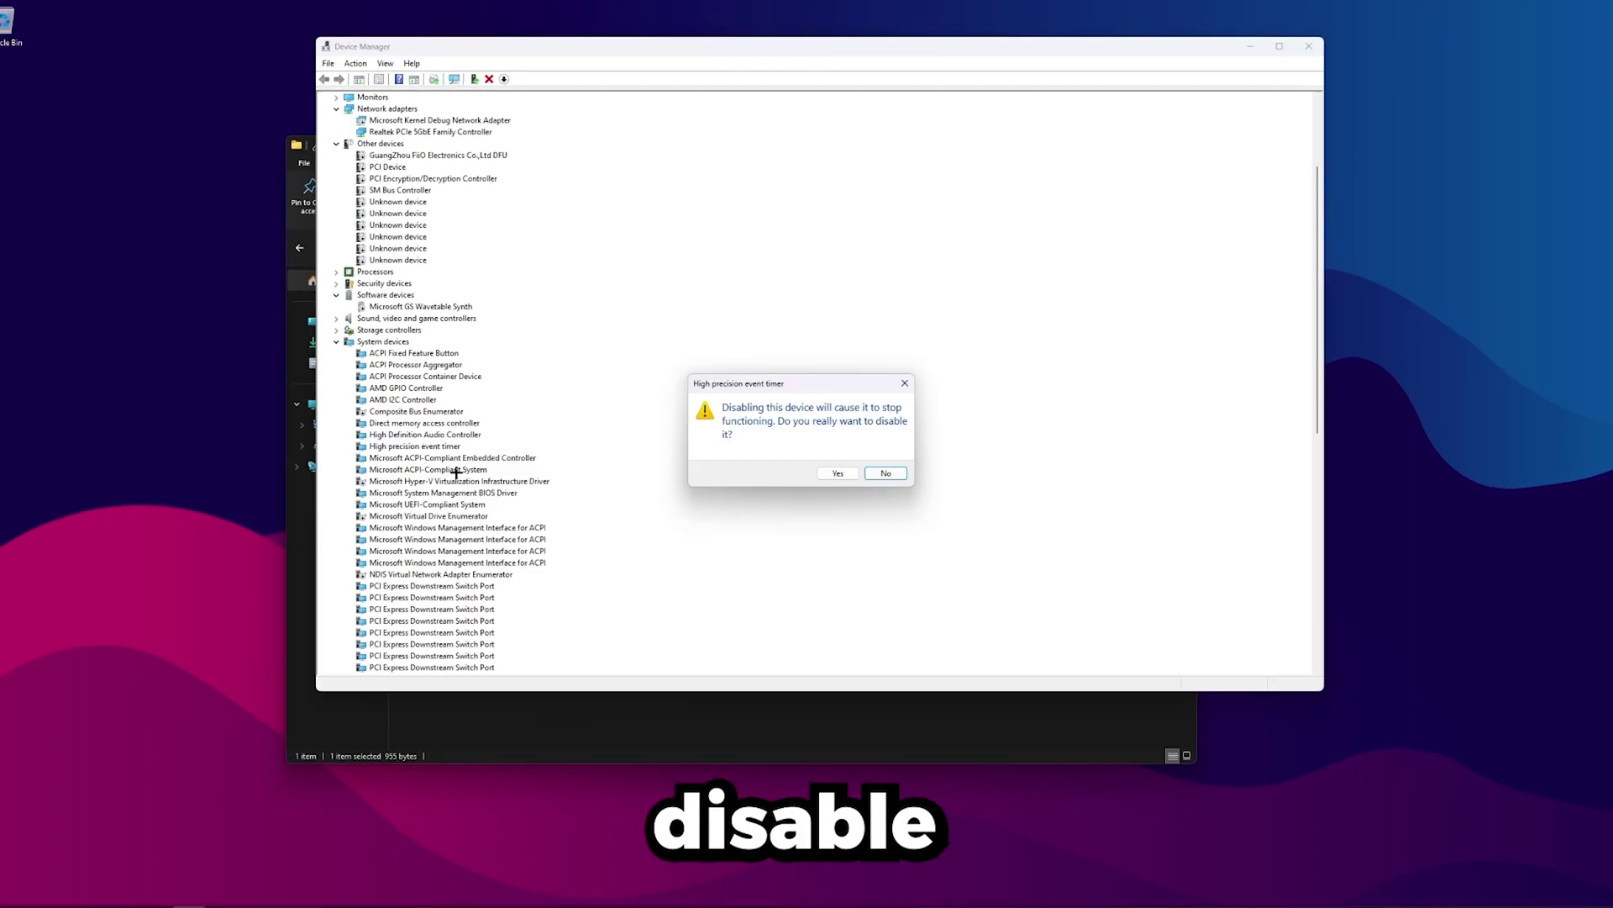
pyautogui.click(838, 473)
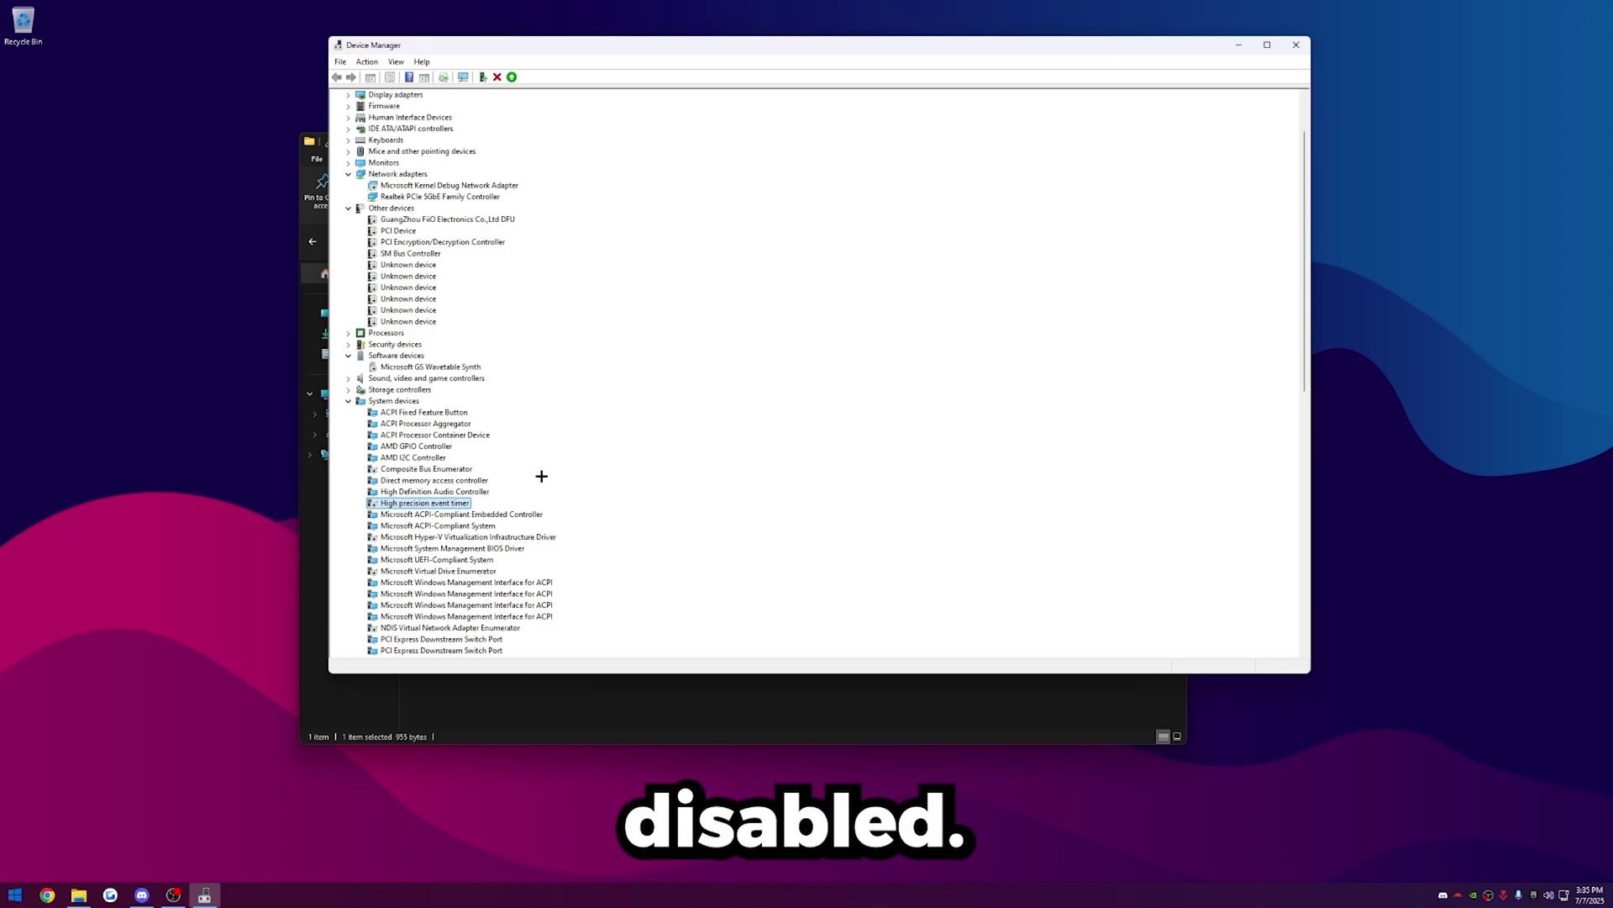
pyautogui.click(1295, 45)
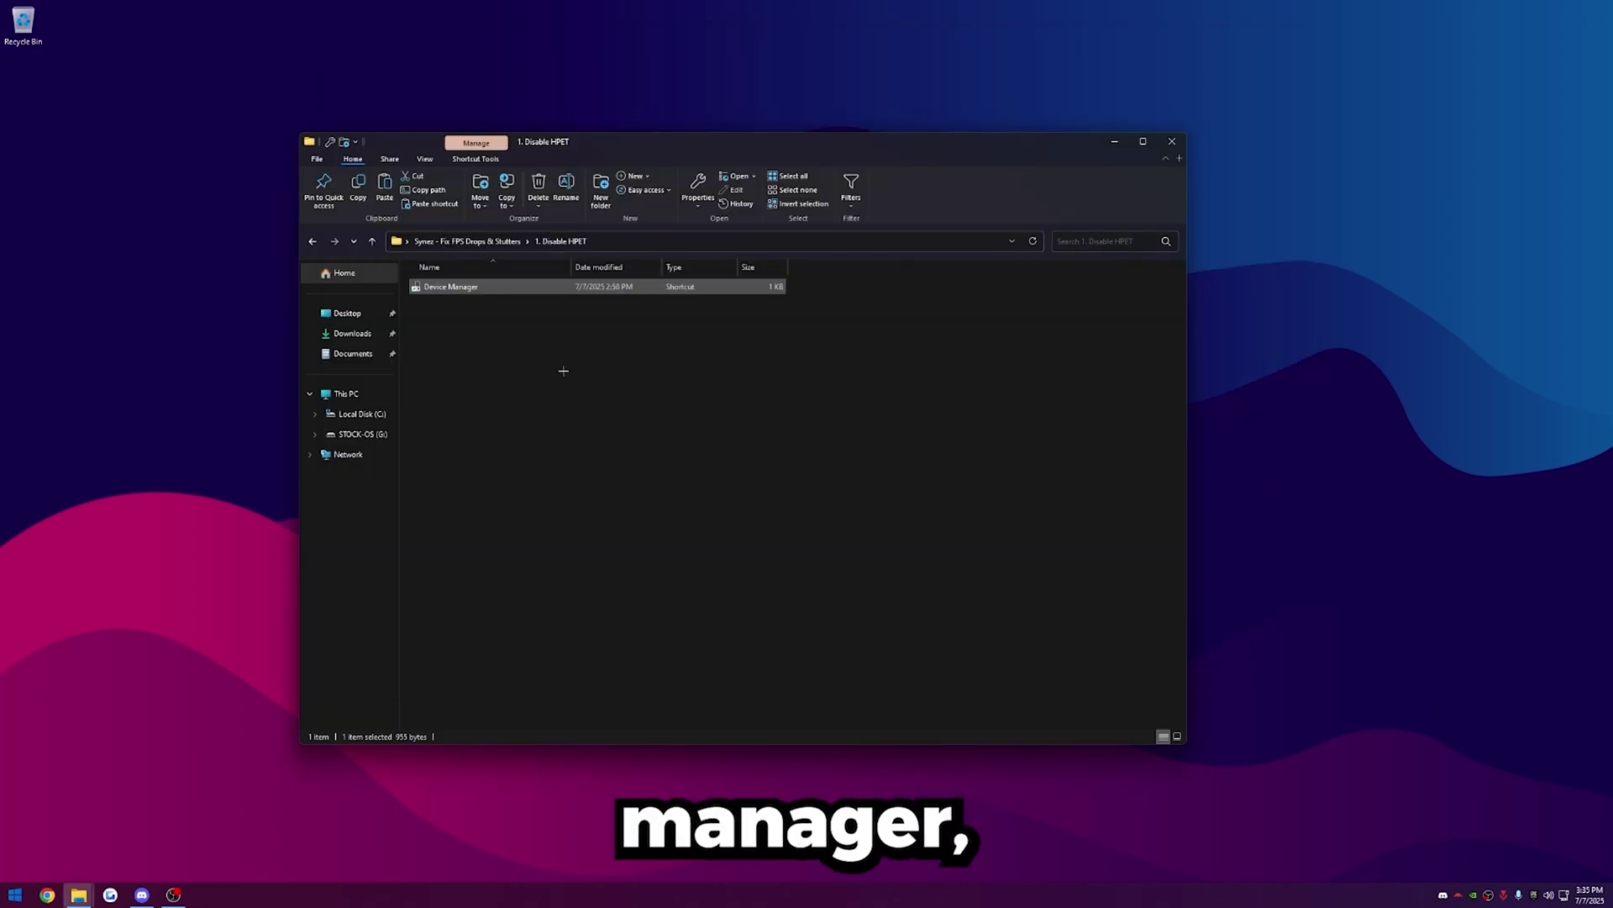
# Open the Settings shortcut in "2. Check HAGS" and check hardware-accelerated GPU scheduling in the default graphics settings.
pyautogui.click(467, 241)
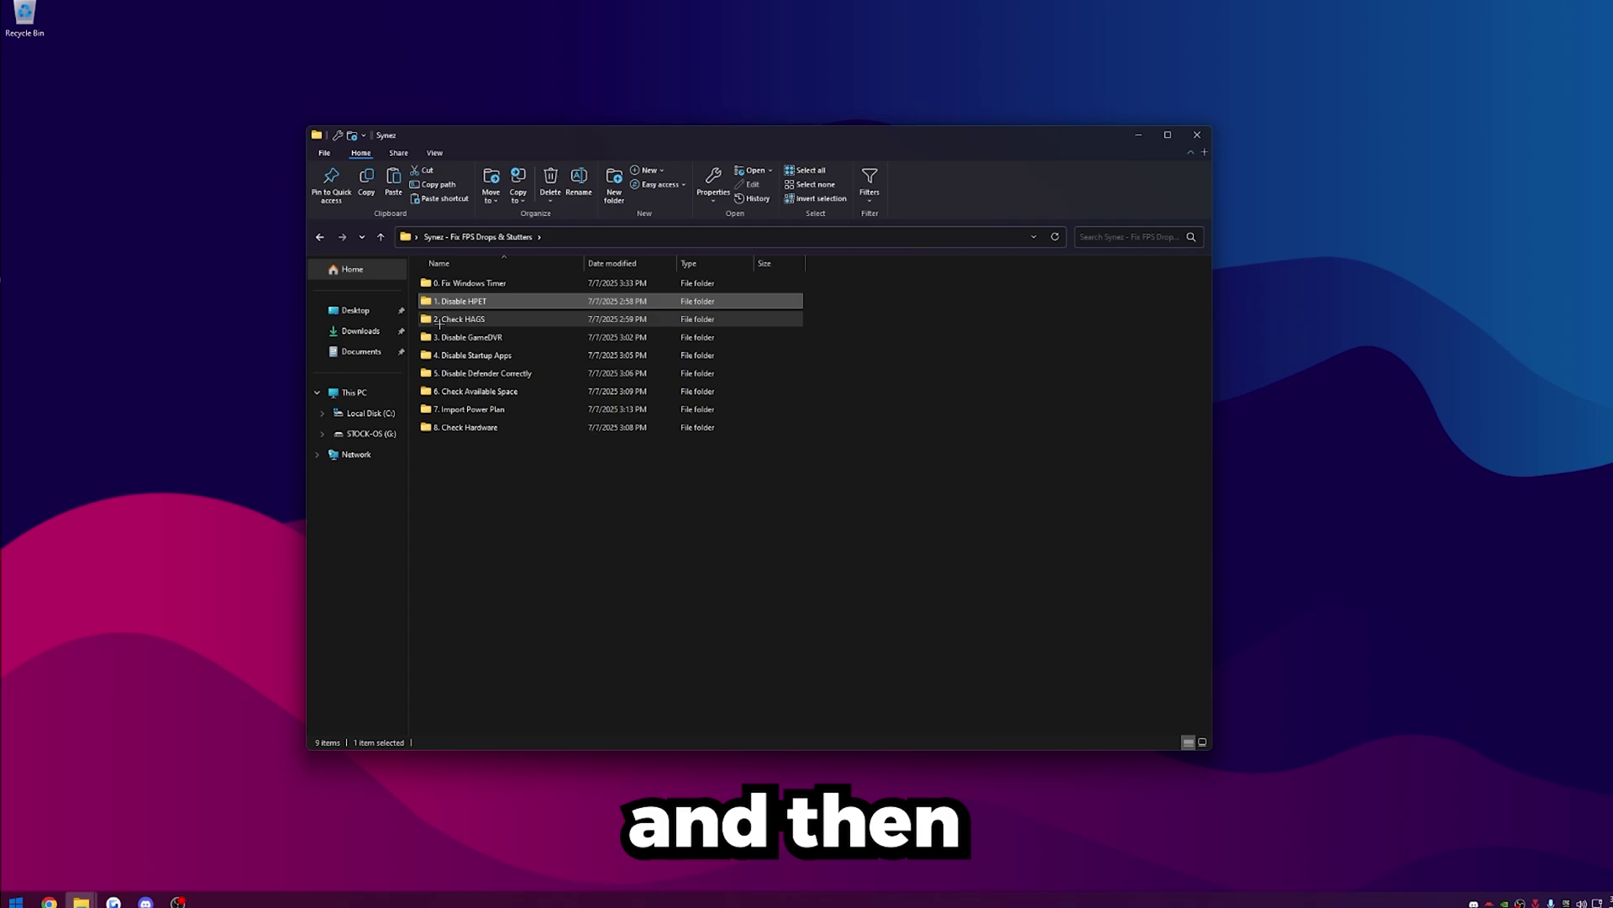
pyautogui.click(450, 319)
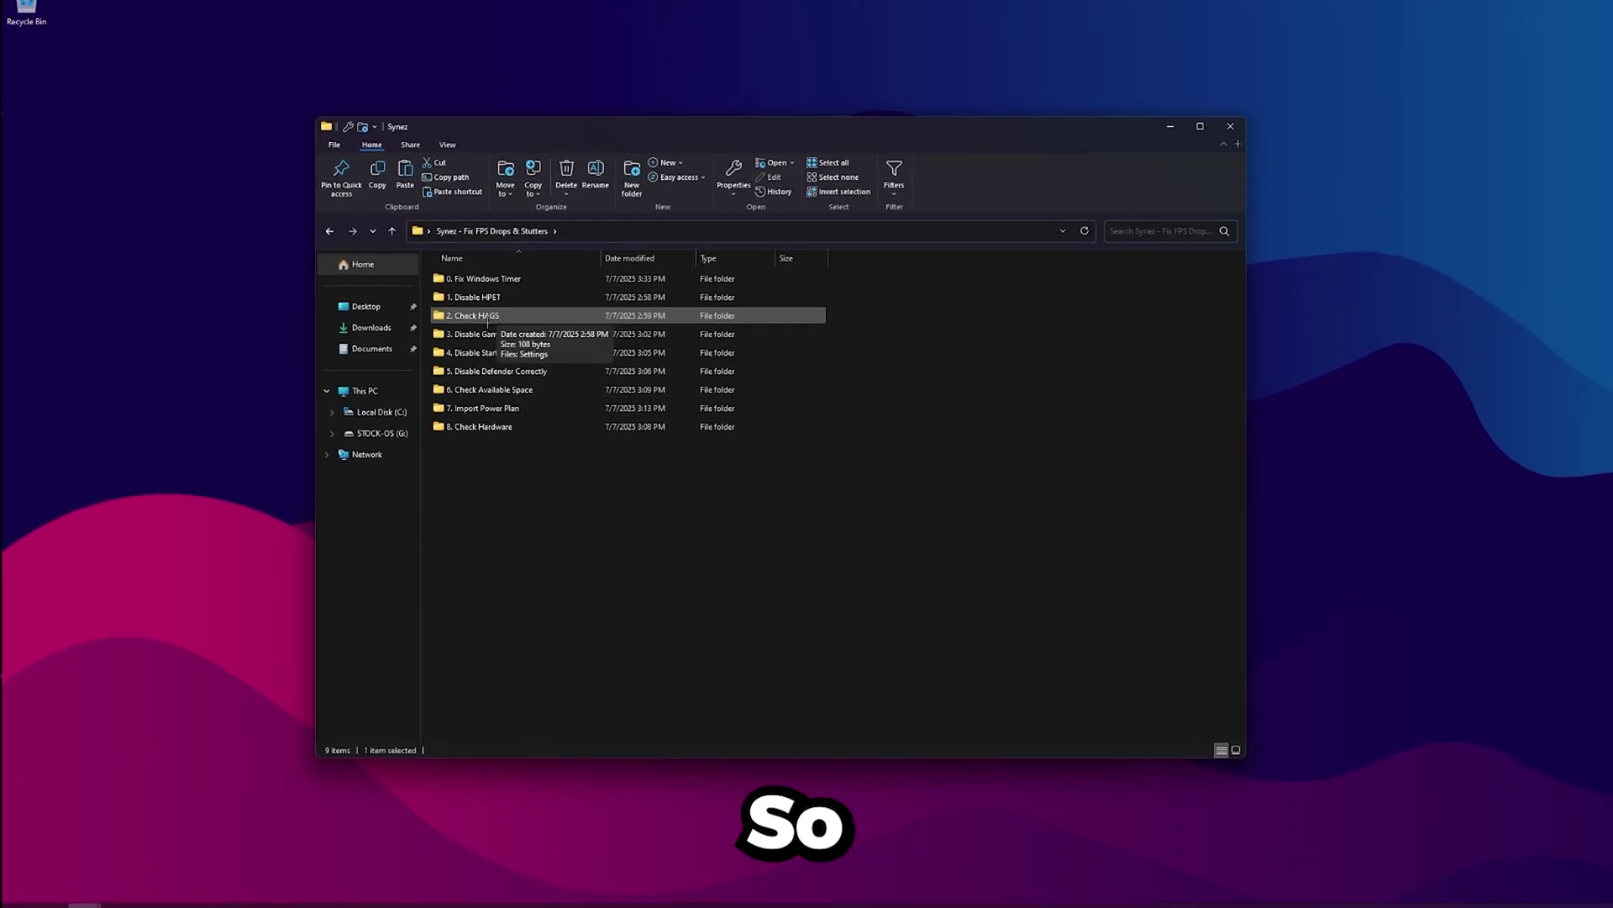
pyautogui.doubleClick(497, 316)
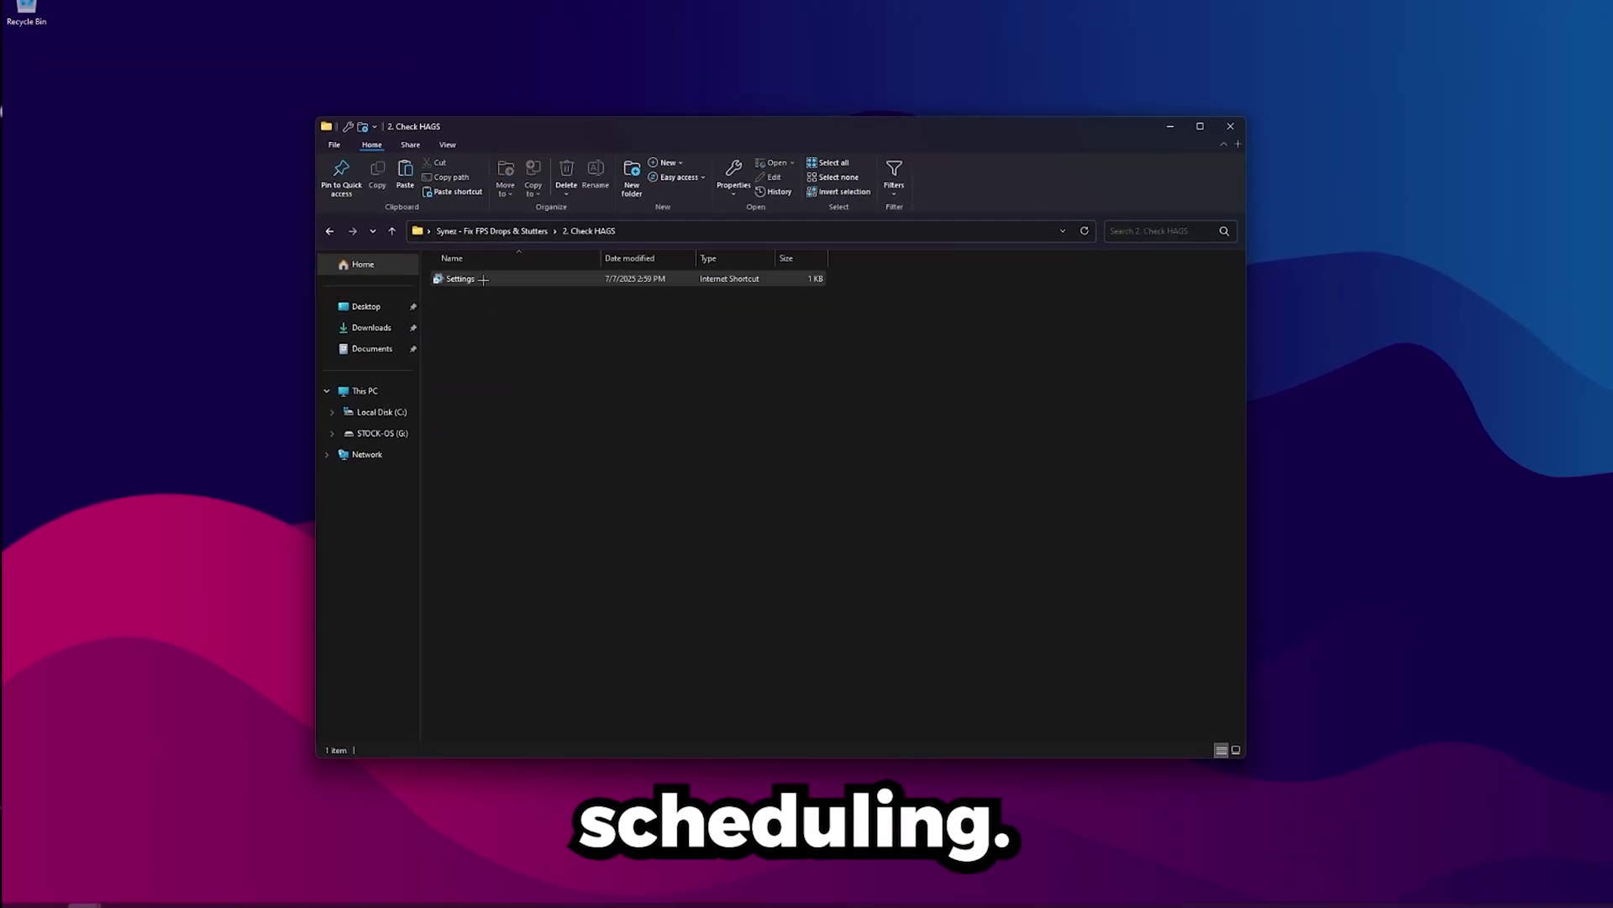
pyautogui.doubleClick(484, 279)
pyautogui.scroll(-5, 502, 434)
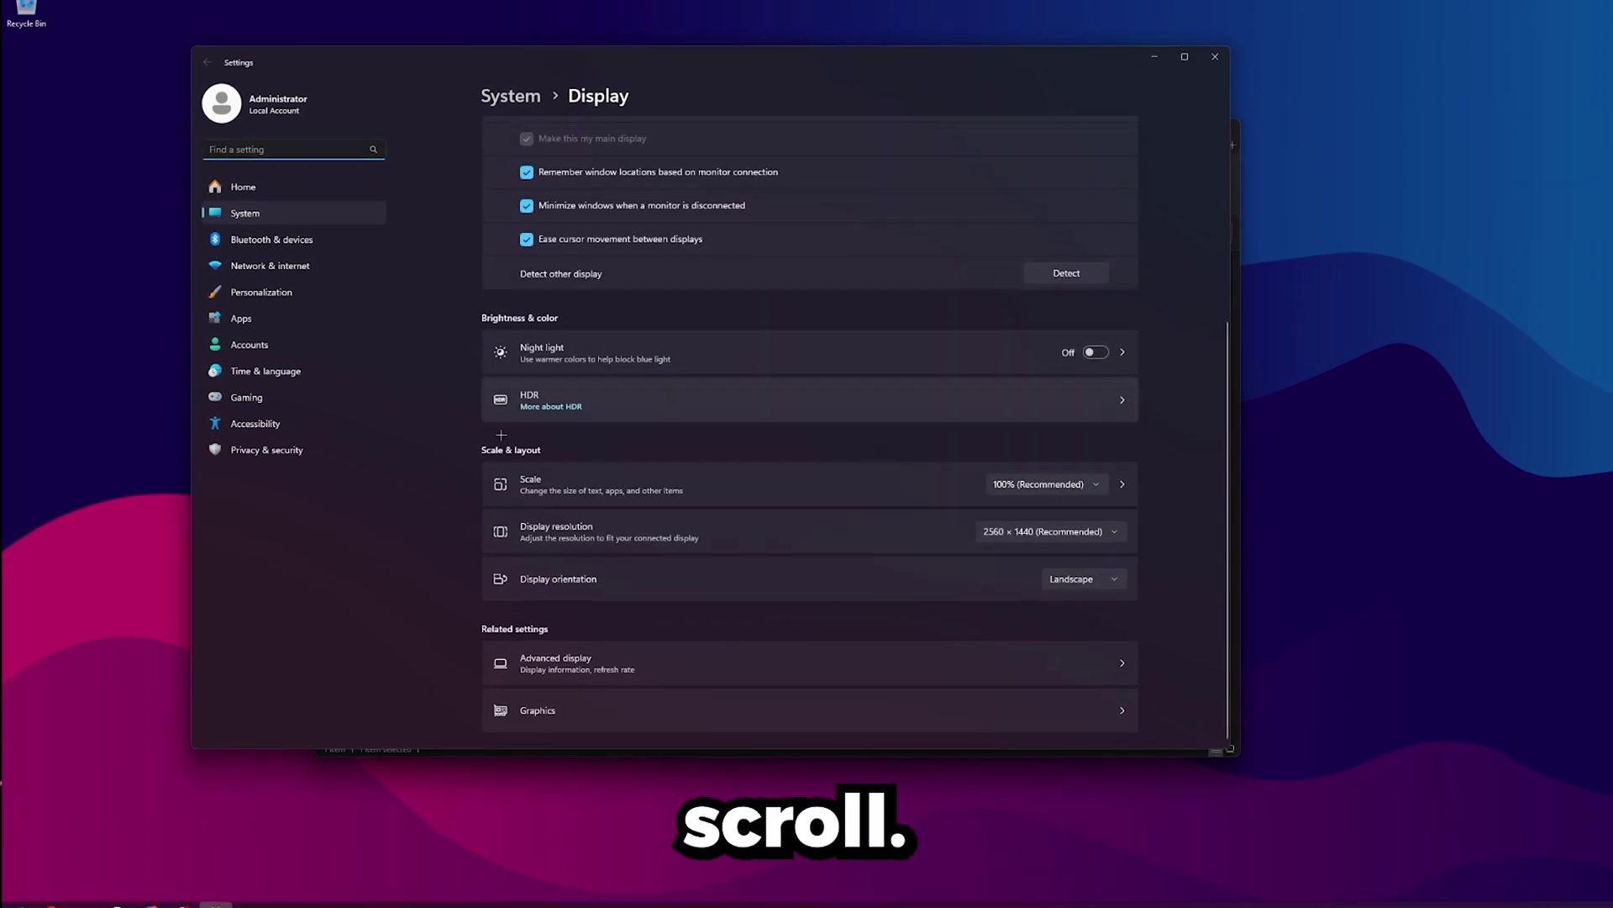
pyautogui.click(538, 710)
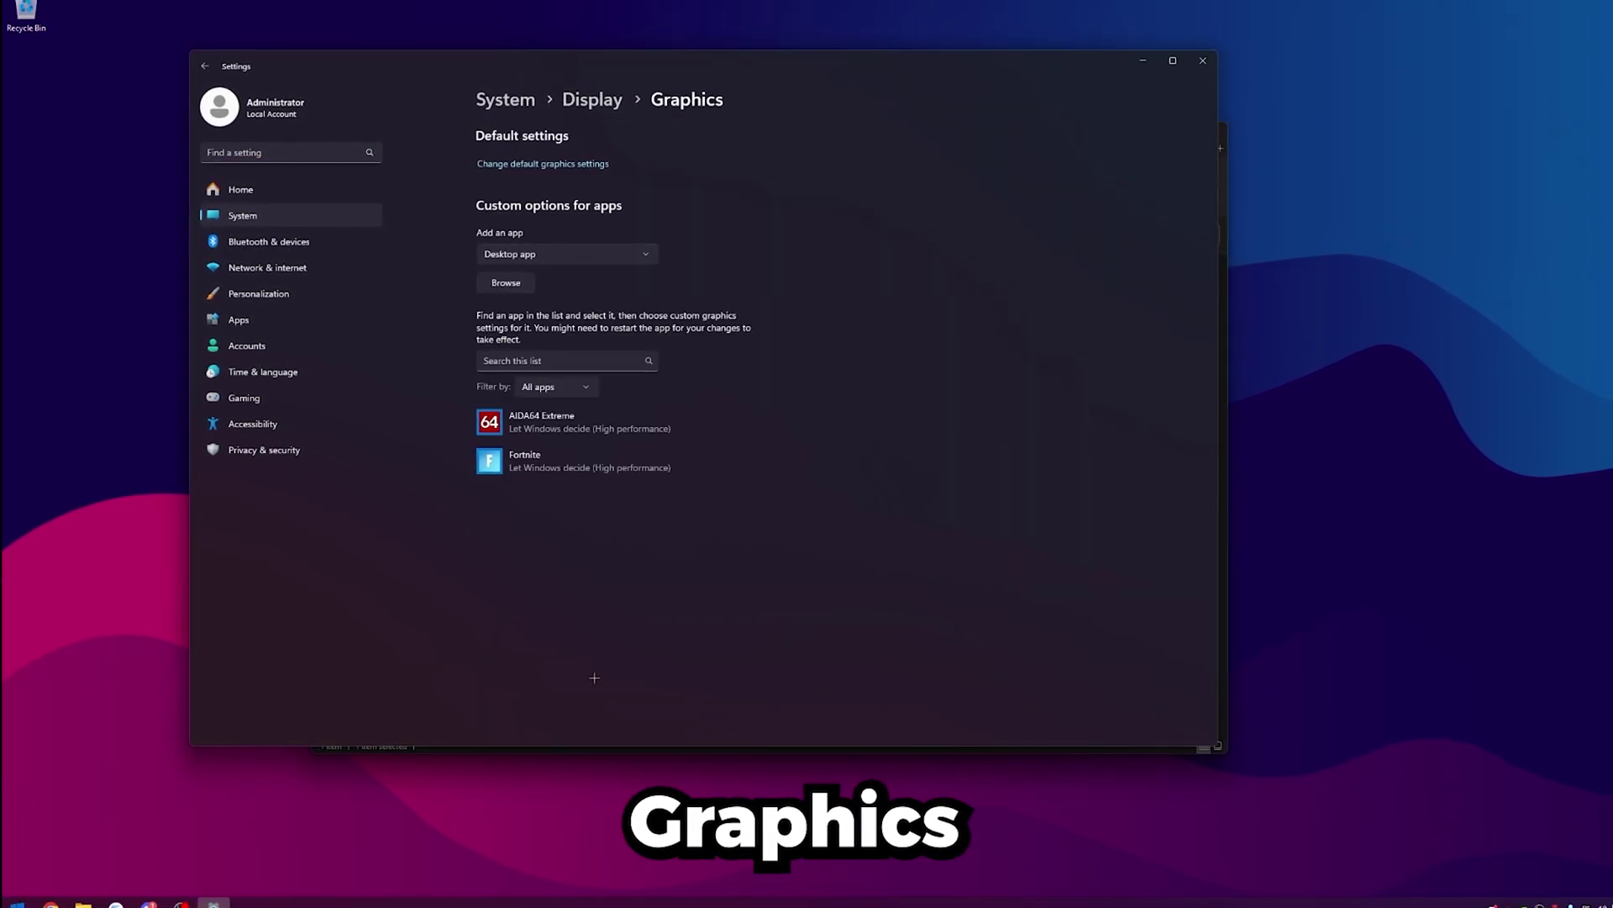
pyautogui.click(492, 168)
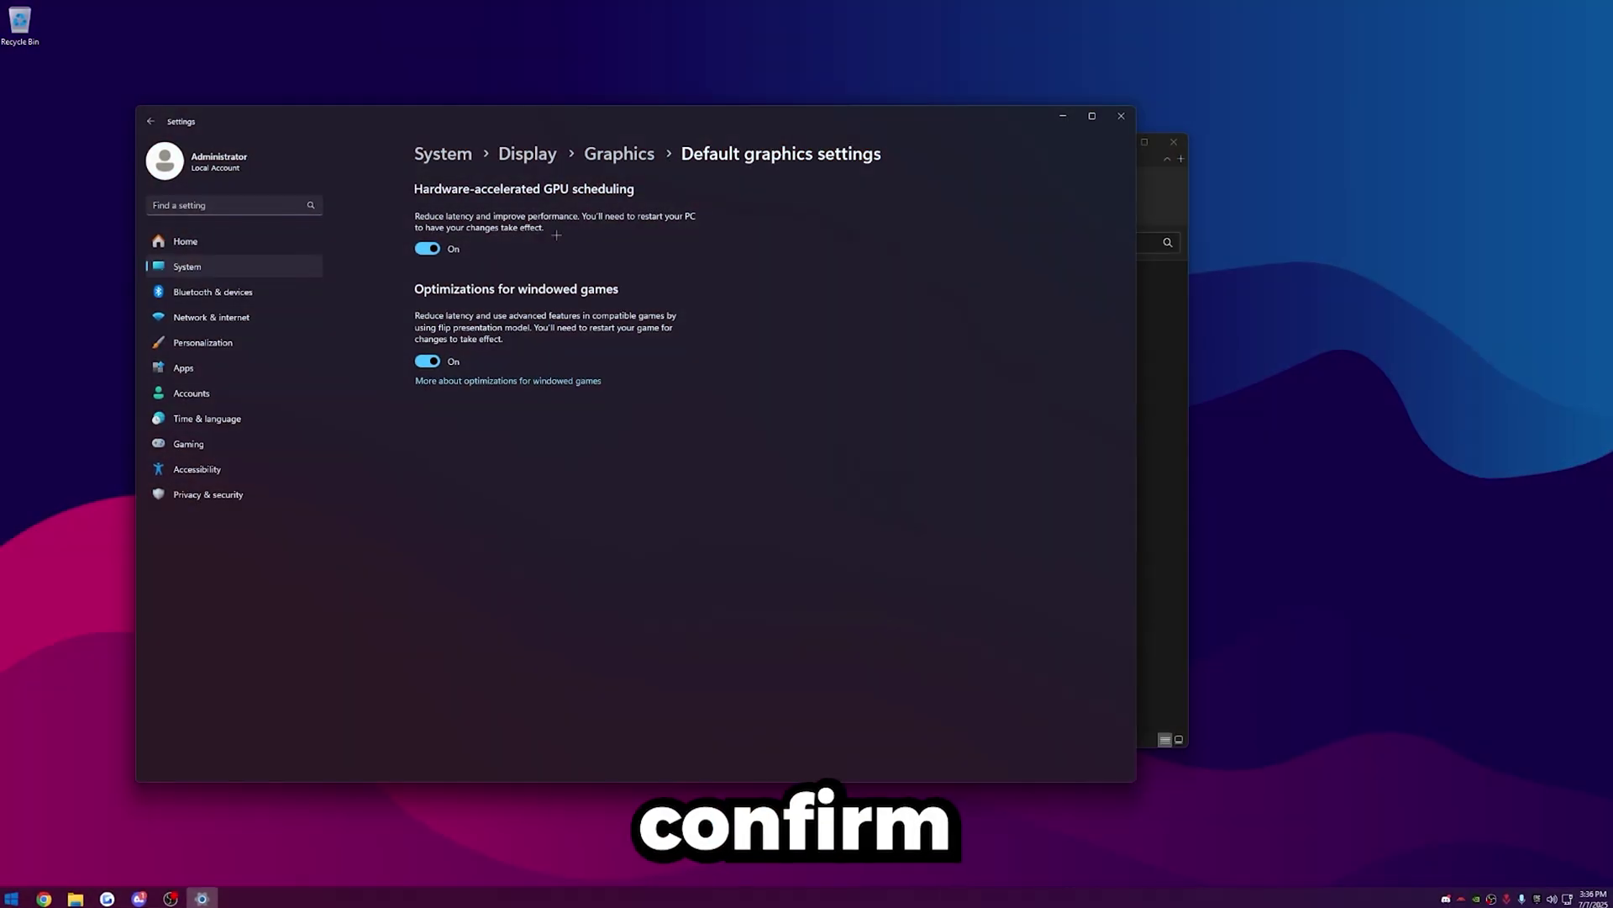
pyautogui.click(1132, 164)
# Open Disable_GameDVR.reg from the "3. Disable GameDVR" folder in Notepad, examine its registry entries, and close it.
pyautogui.click(462, 244)
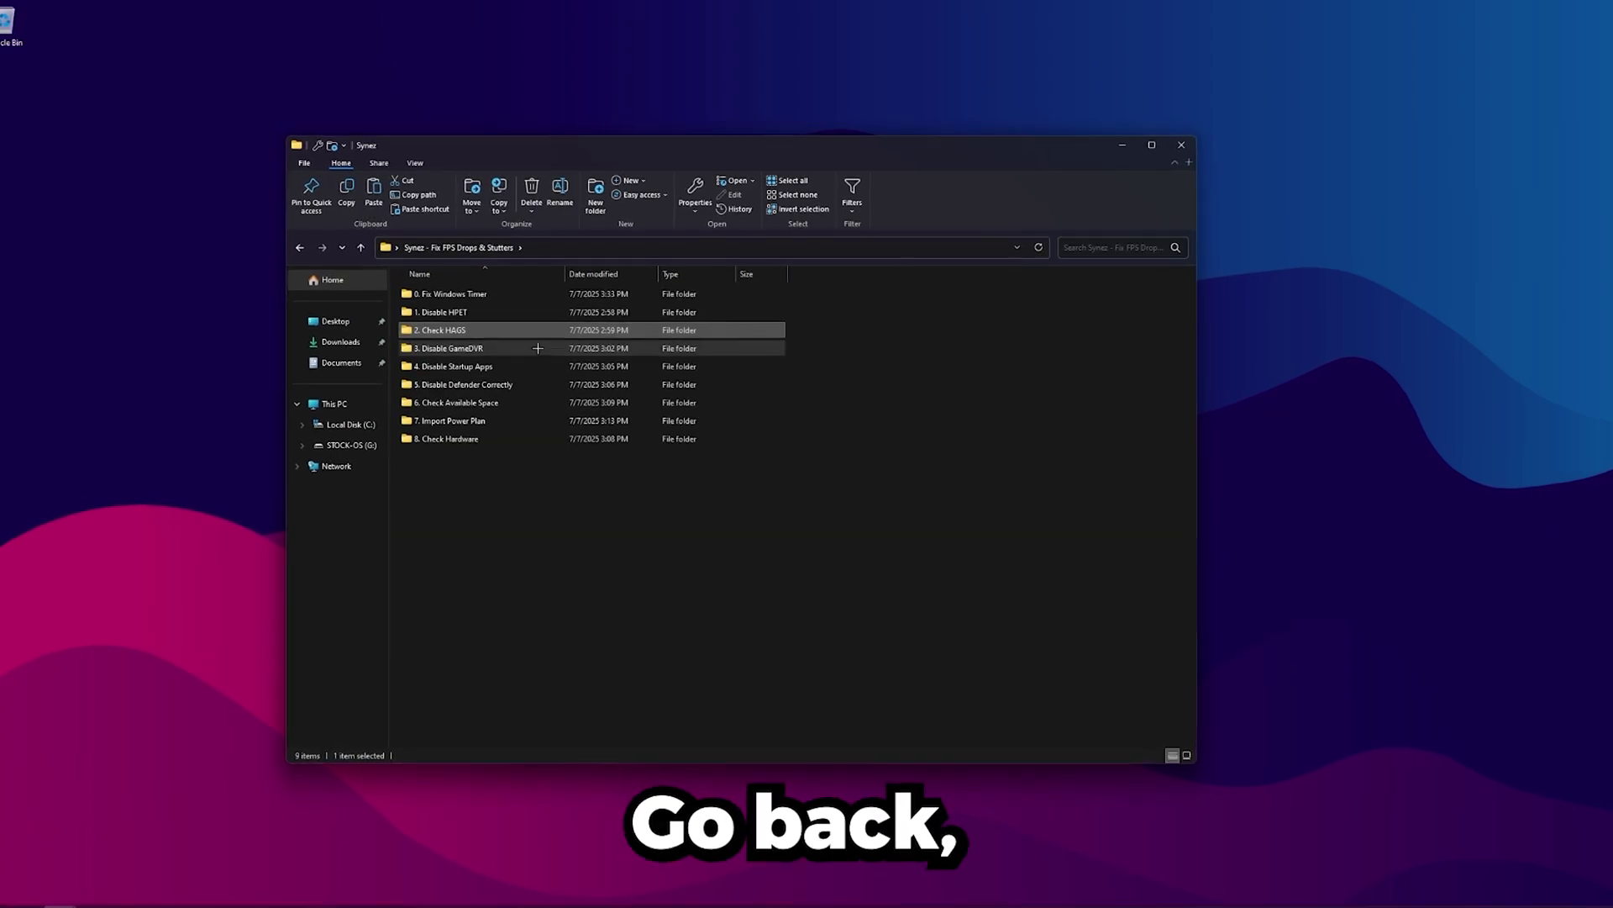
pyautogui.doubleClick(511, 353)
pyautogui.rightClick(458, 301)
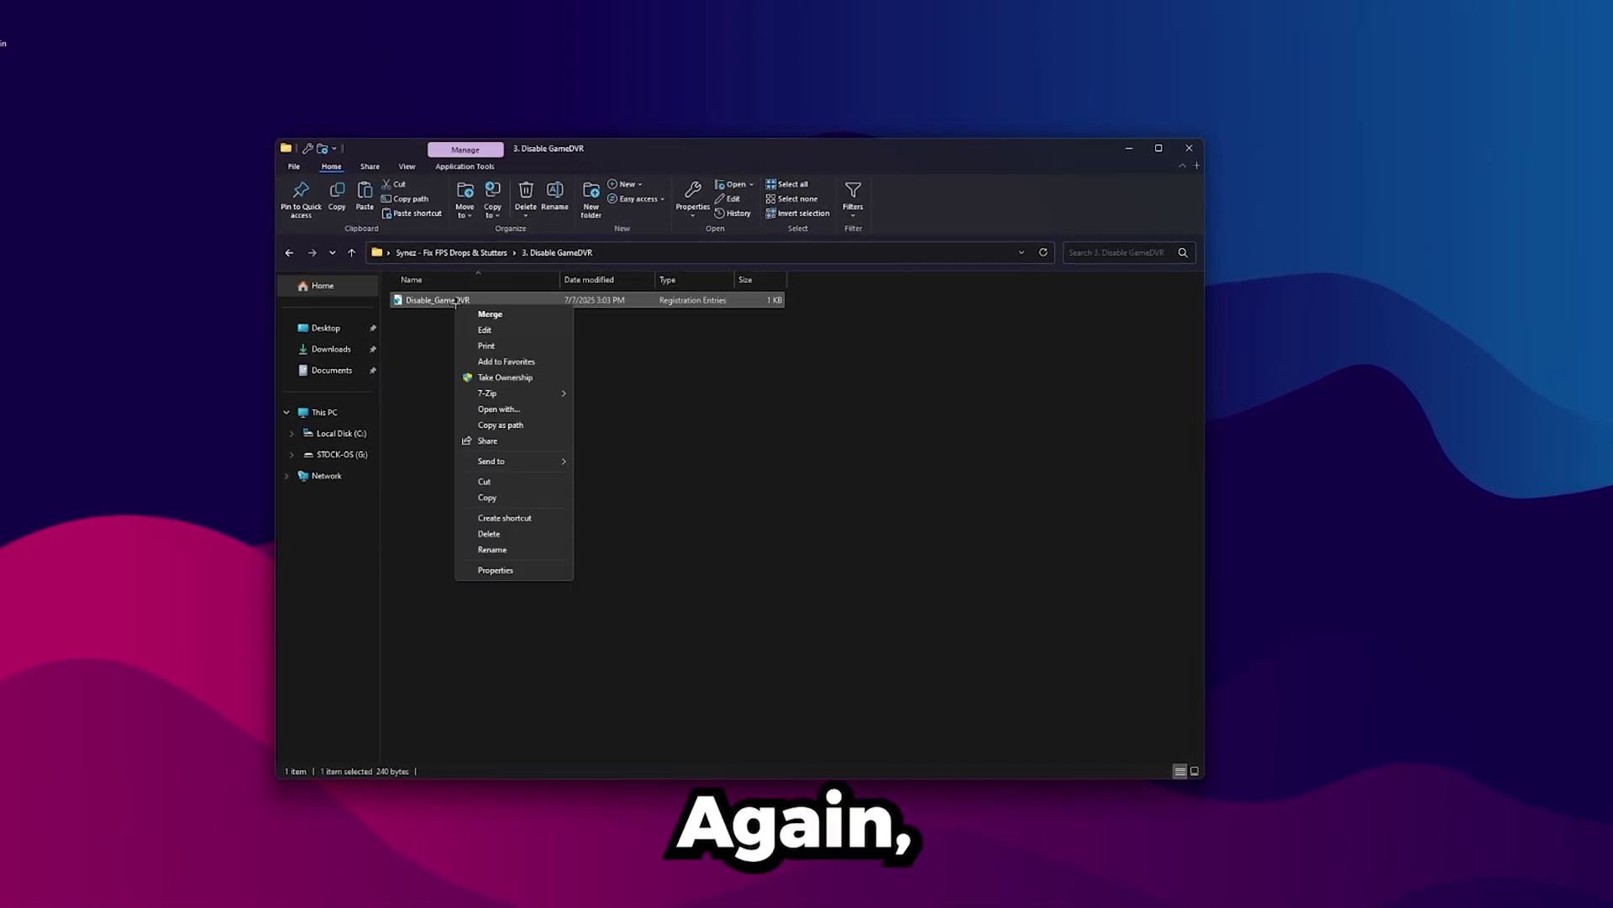
pyautogui.click(509, 335)
pyautogui.hotkey('ctrl', 'a')
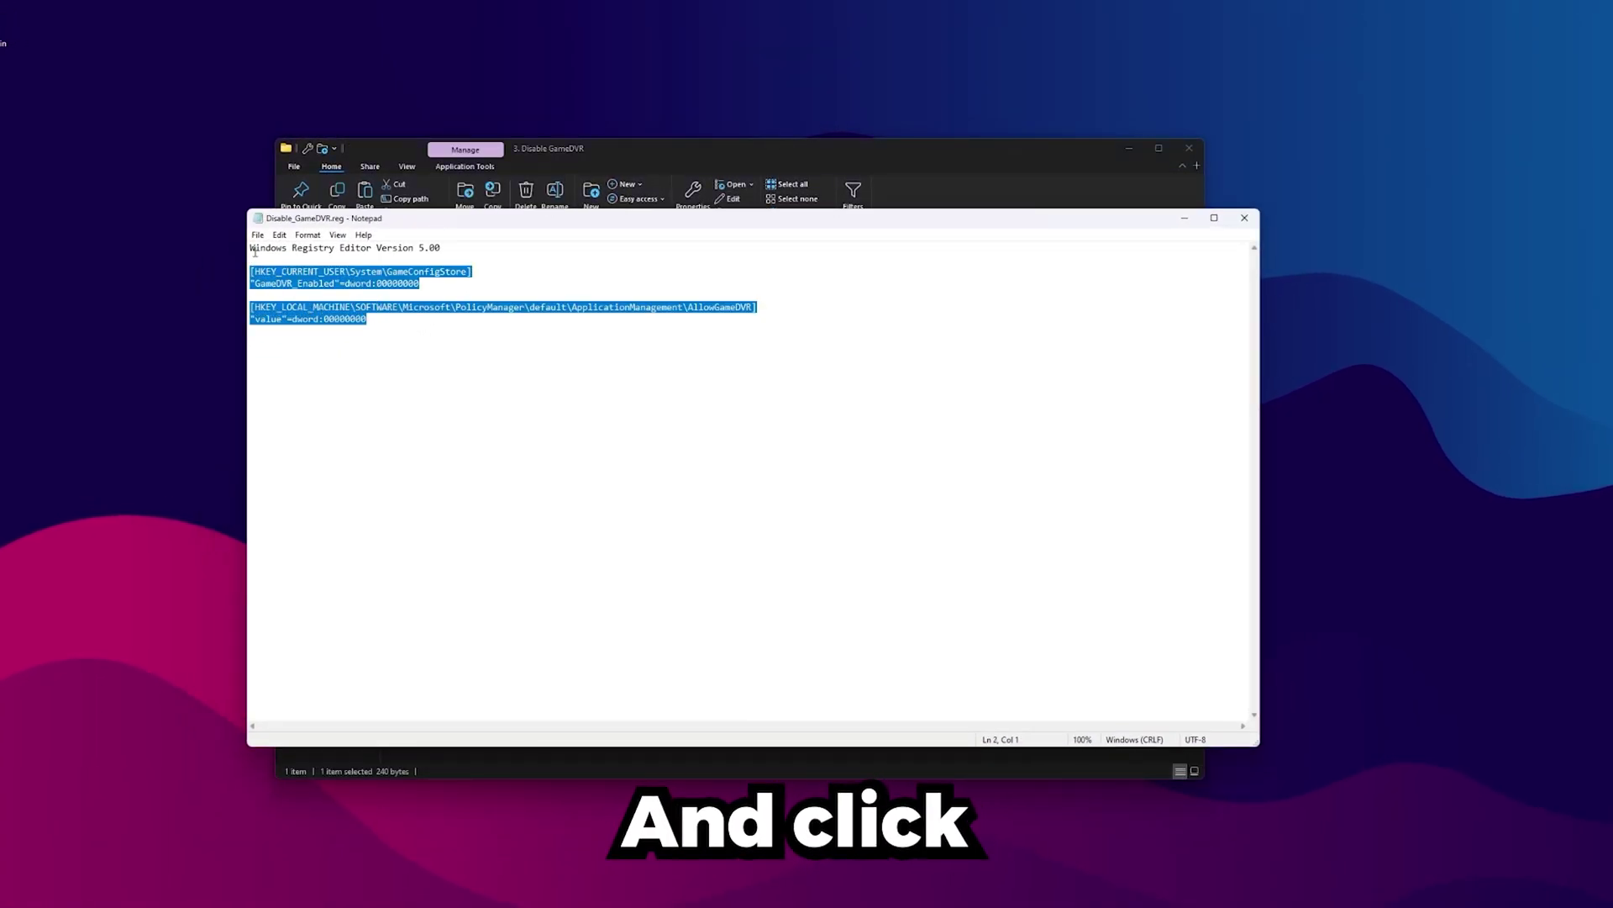
pyautogui.click(419, 435)
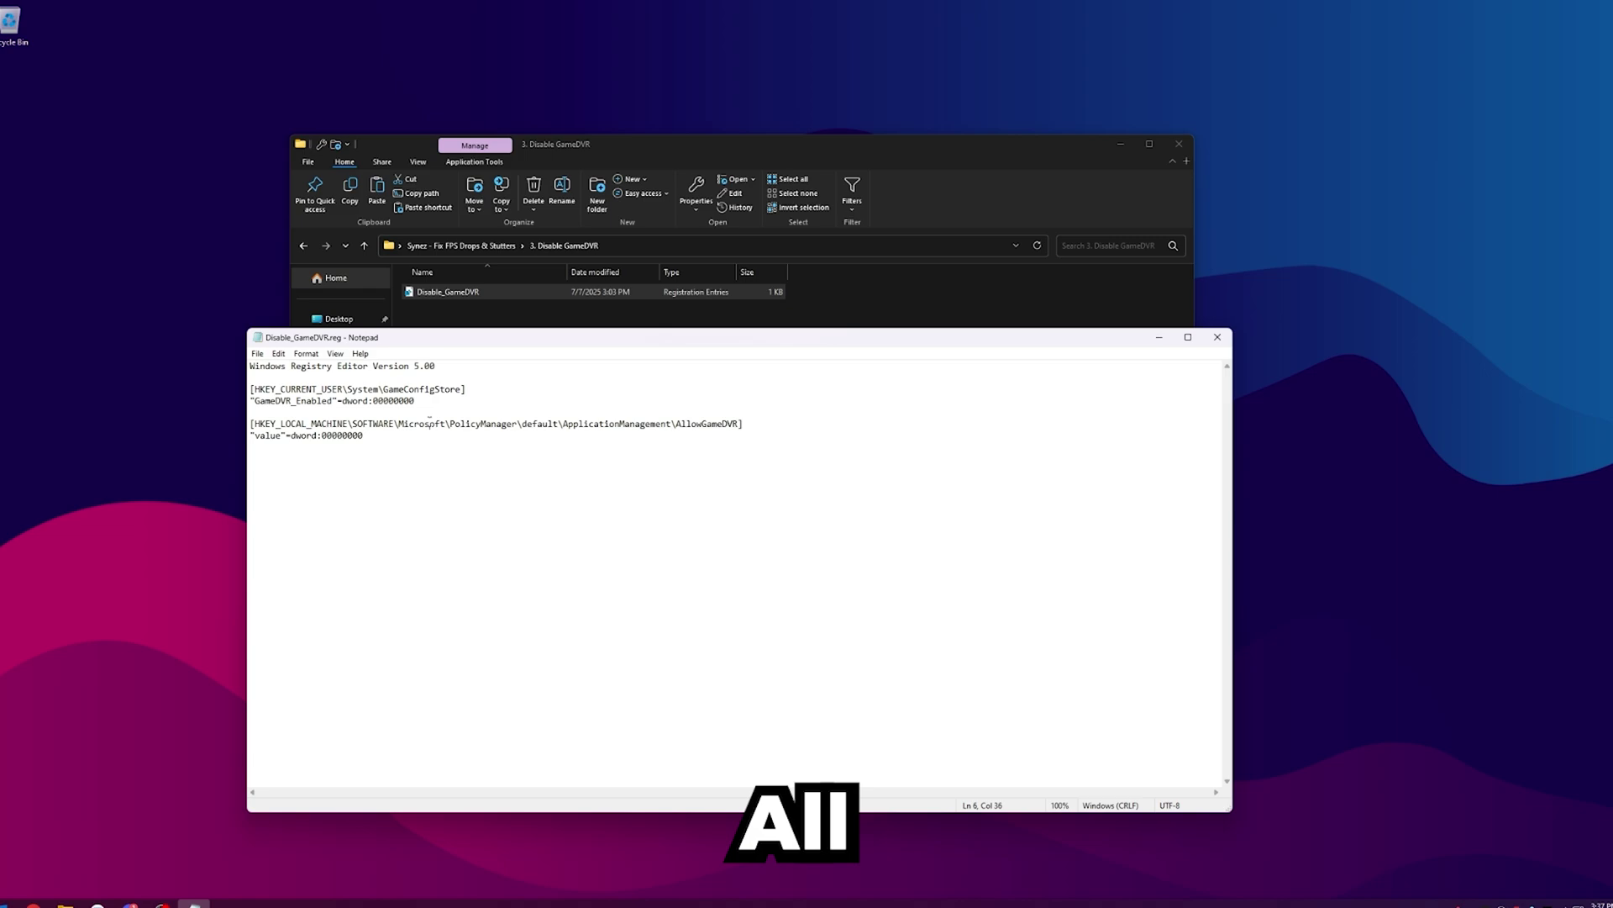
pyautogui.click(1218, 337)
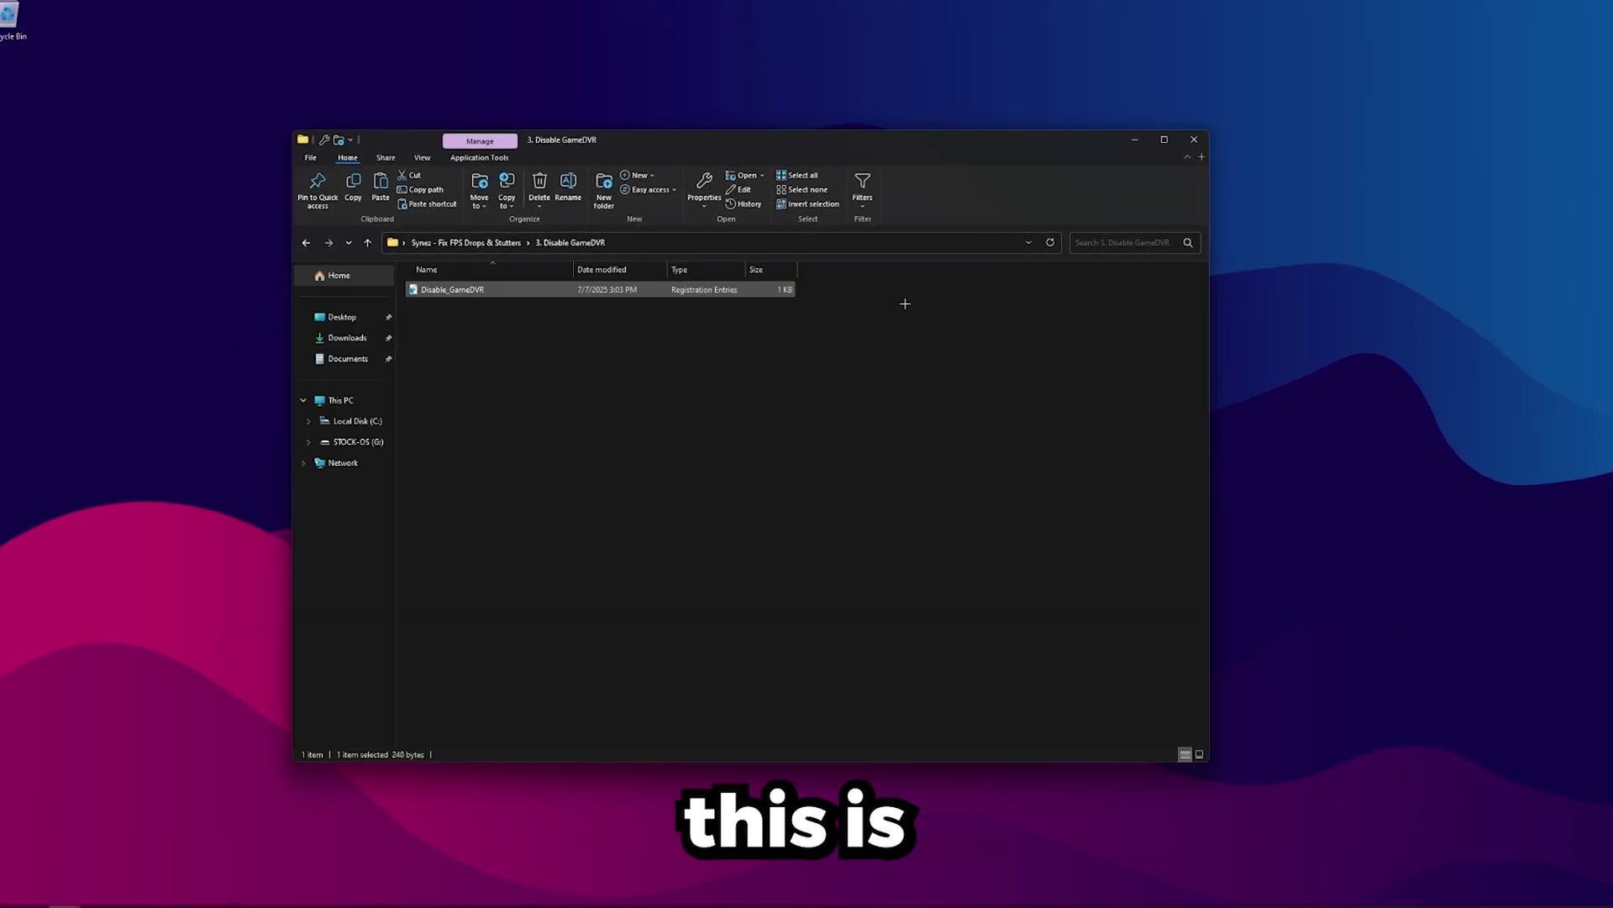
# Merge the Disable_GameDVR registry file into the Windows registry.
pyautogui.doubleClick(474, 292)
pyautogui.click(926, 472)
pyautogui.click(976, 458)
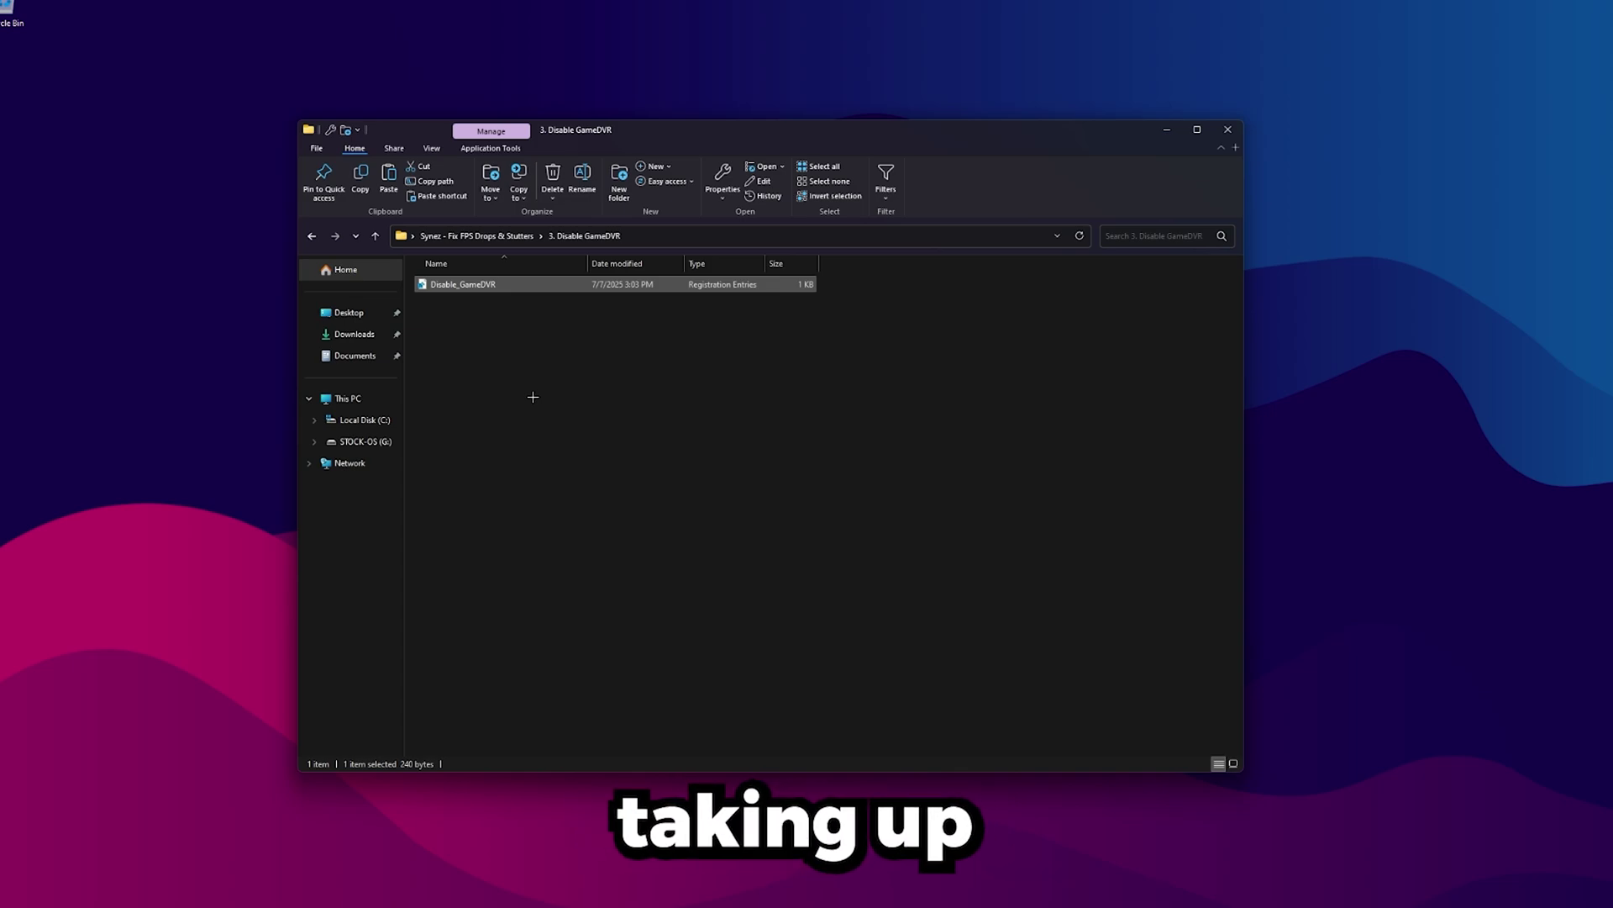
# Open Task Manager from the "4. Disable Startup Apps" folder and show its startup apps.
pyautogui.moveTo(591, 136); pyautogui.dragTo(518, 130)
pyautogui.click(411, 230)
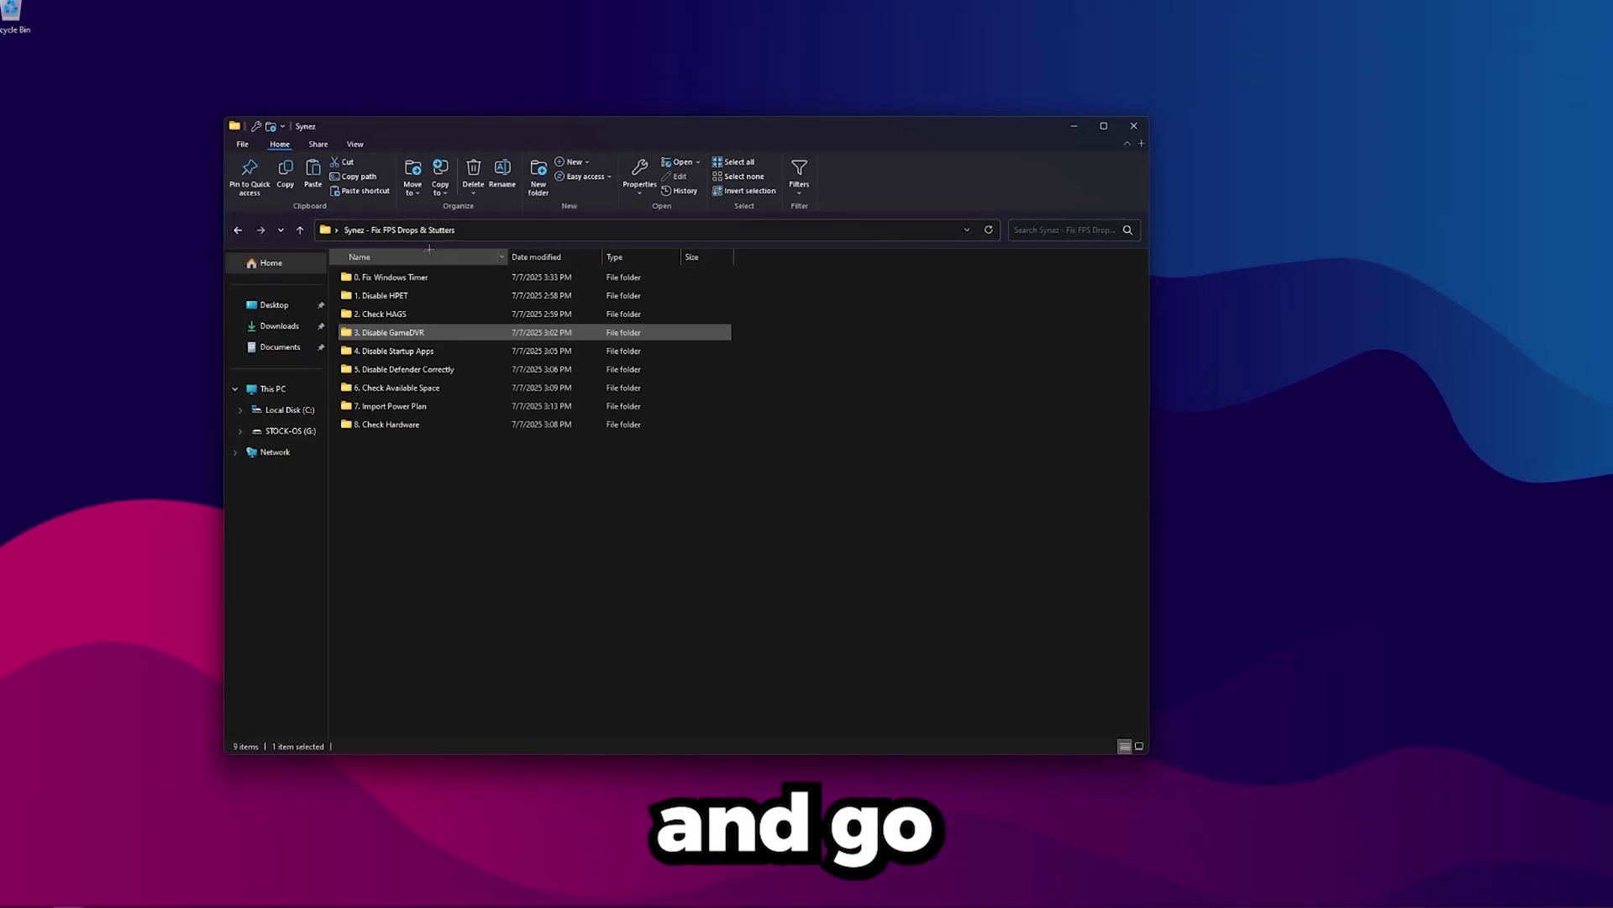
pyautogui.doubleClick(383, 349)
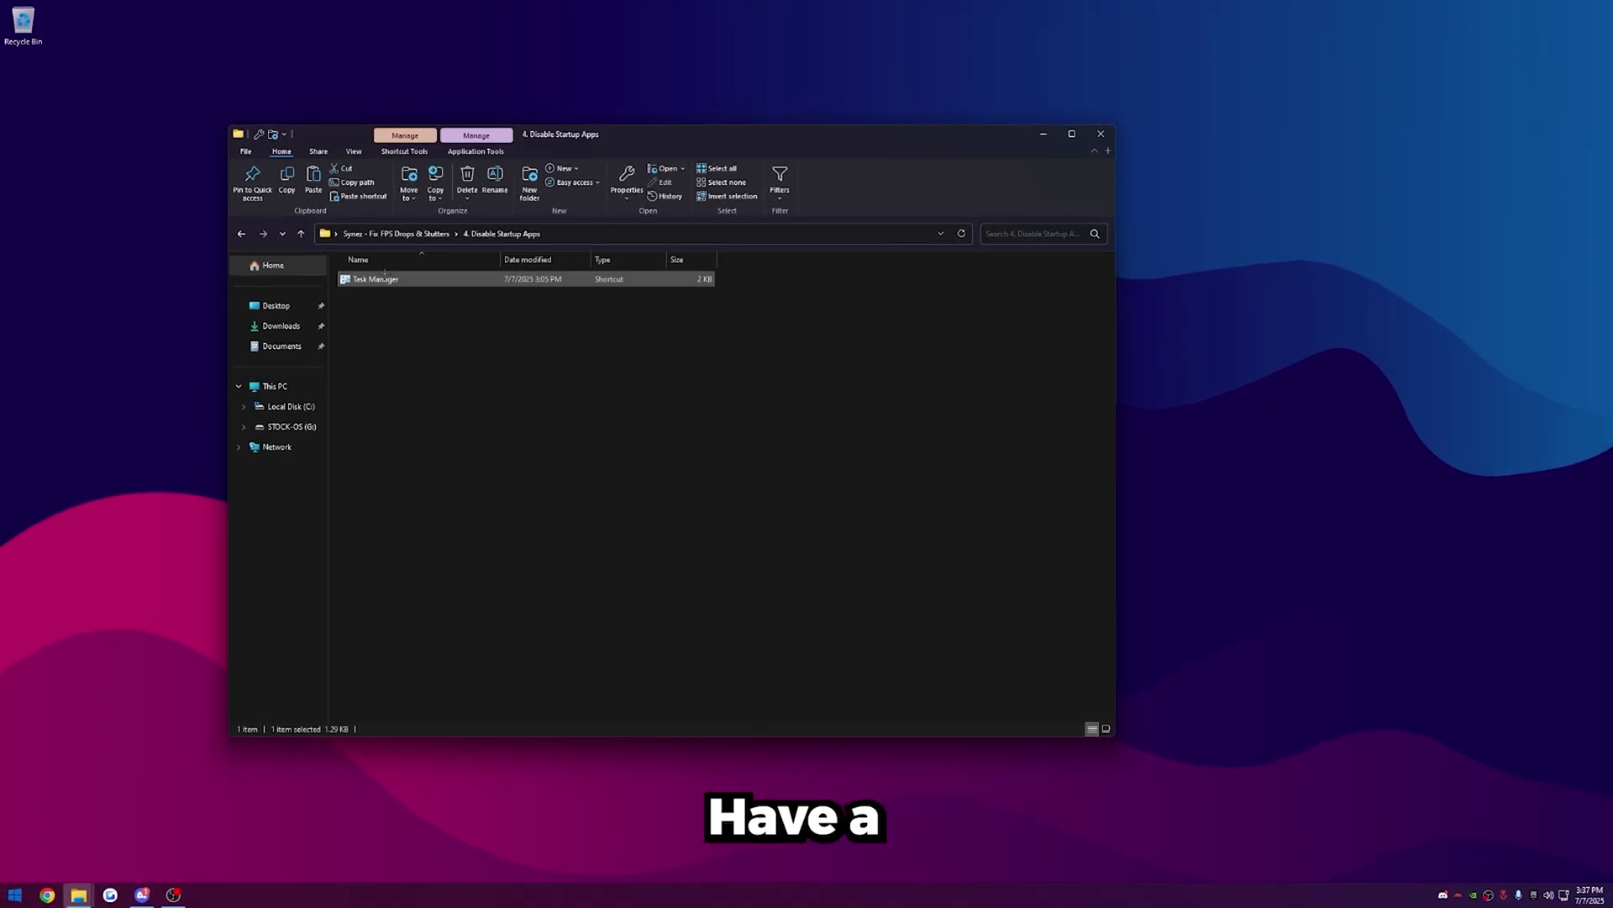
pyautogui.doubleClick(412, 279)
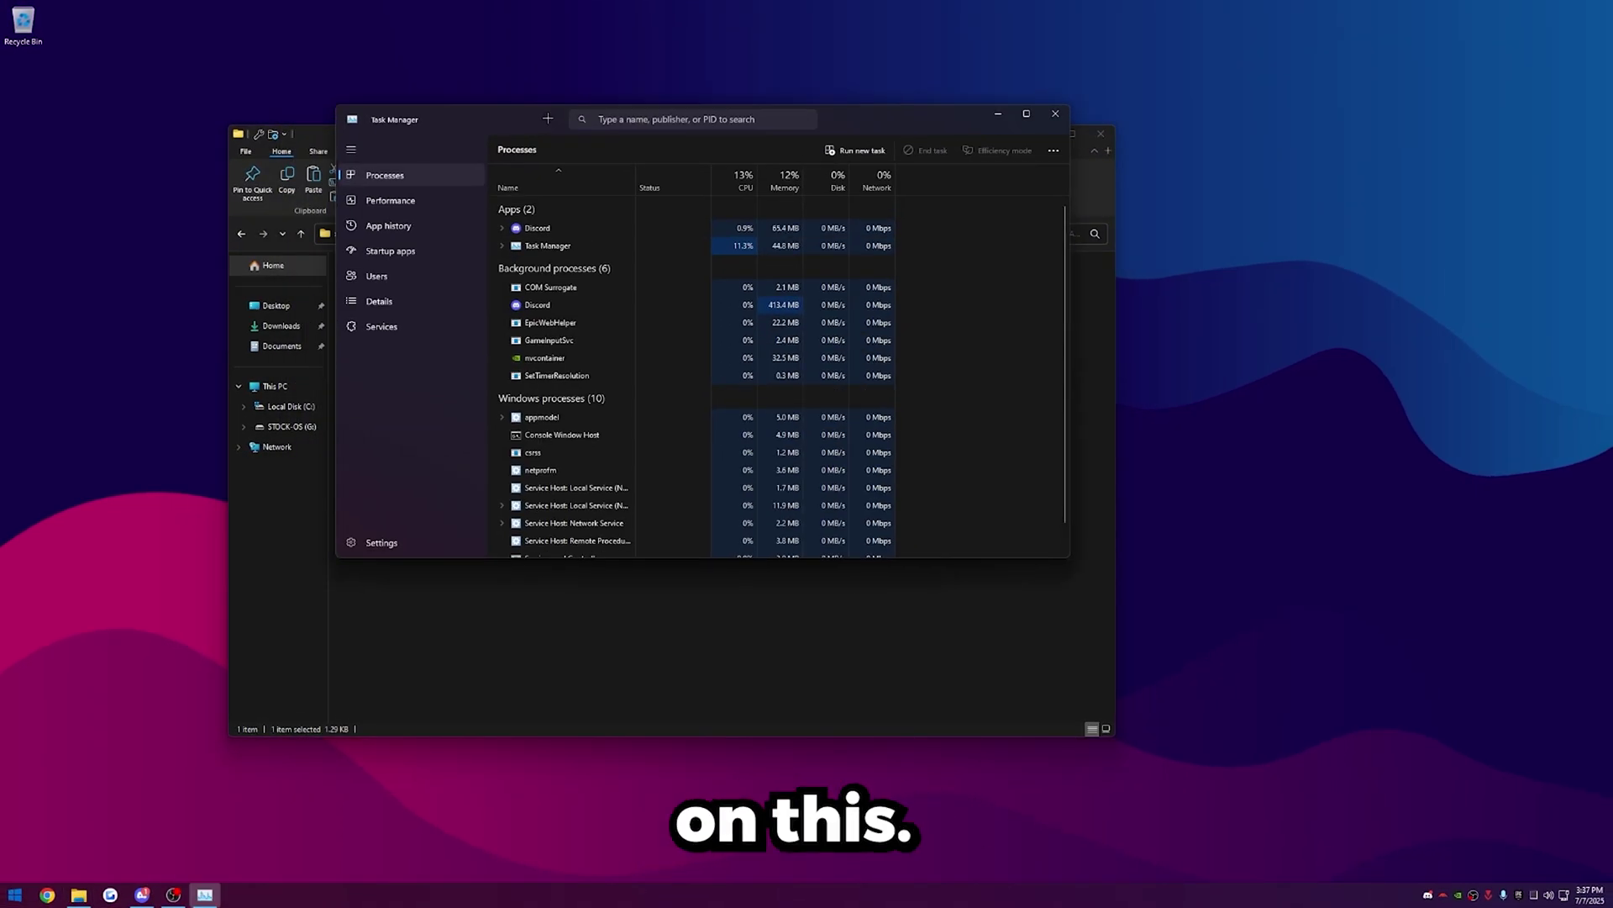
pyautogui.click(376, 252)
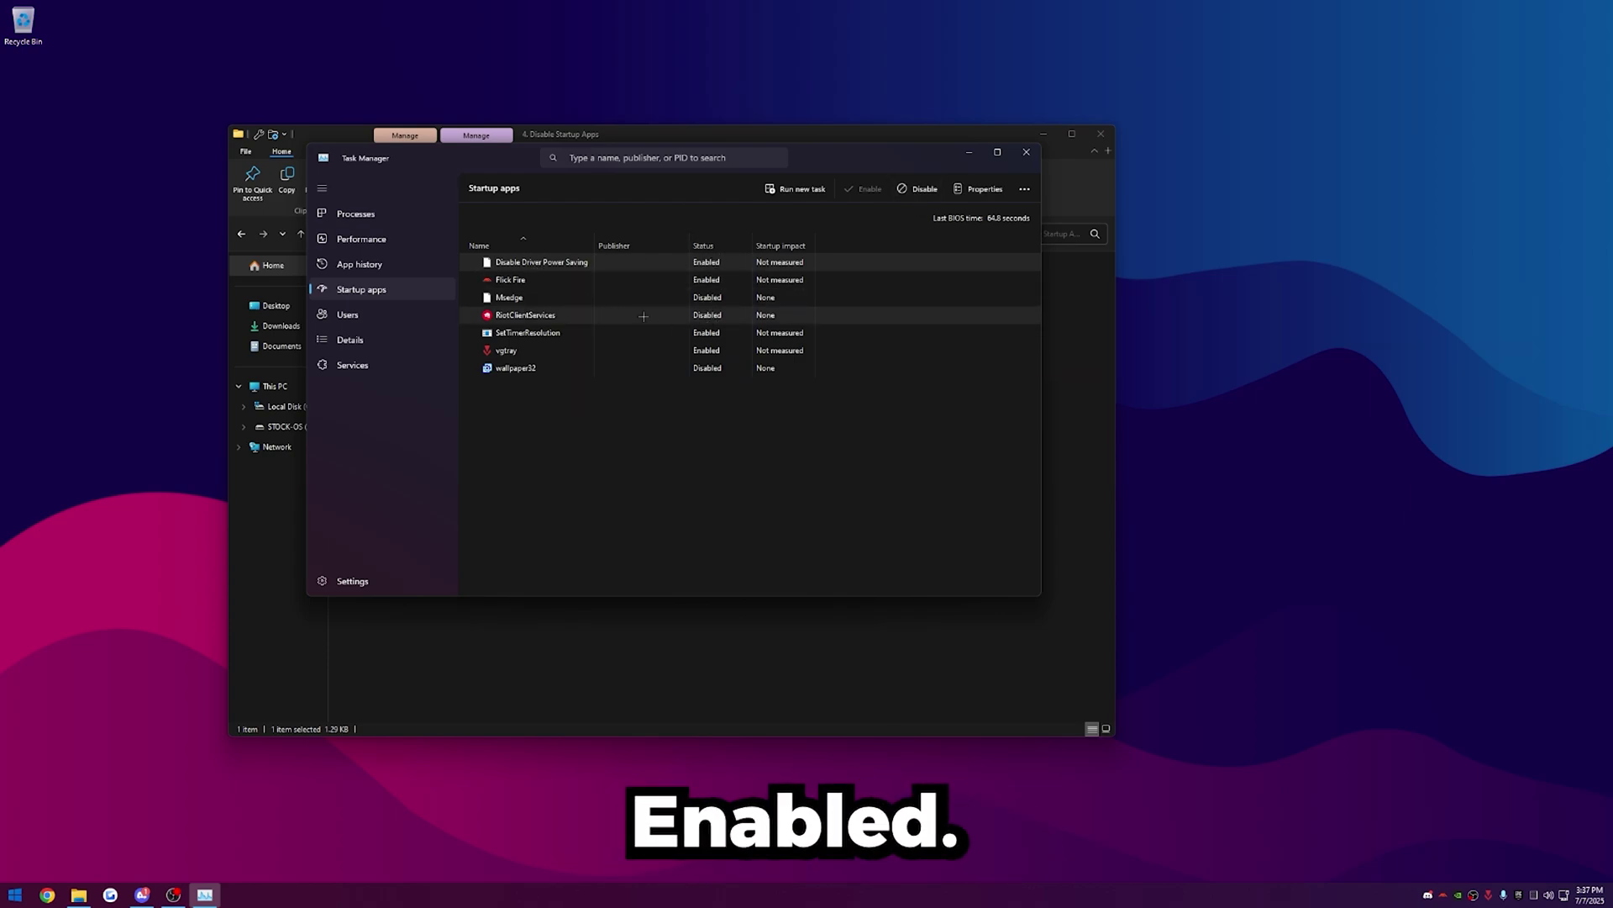
# Check the status of the wallpaper32 and SetTimerResolution startup entries and close Task Manager.
pyautogui.click(528, 374)
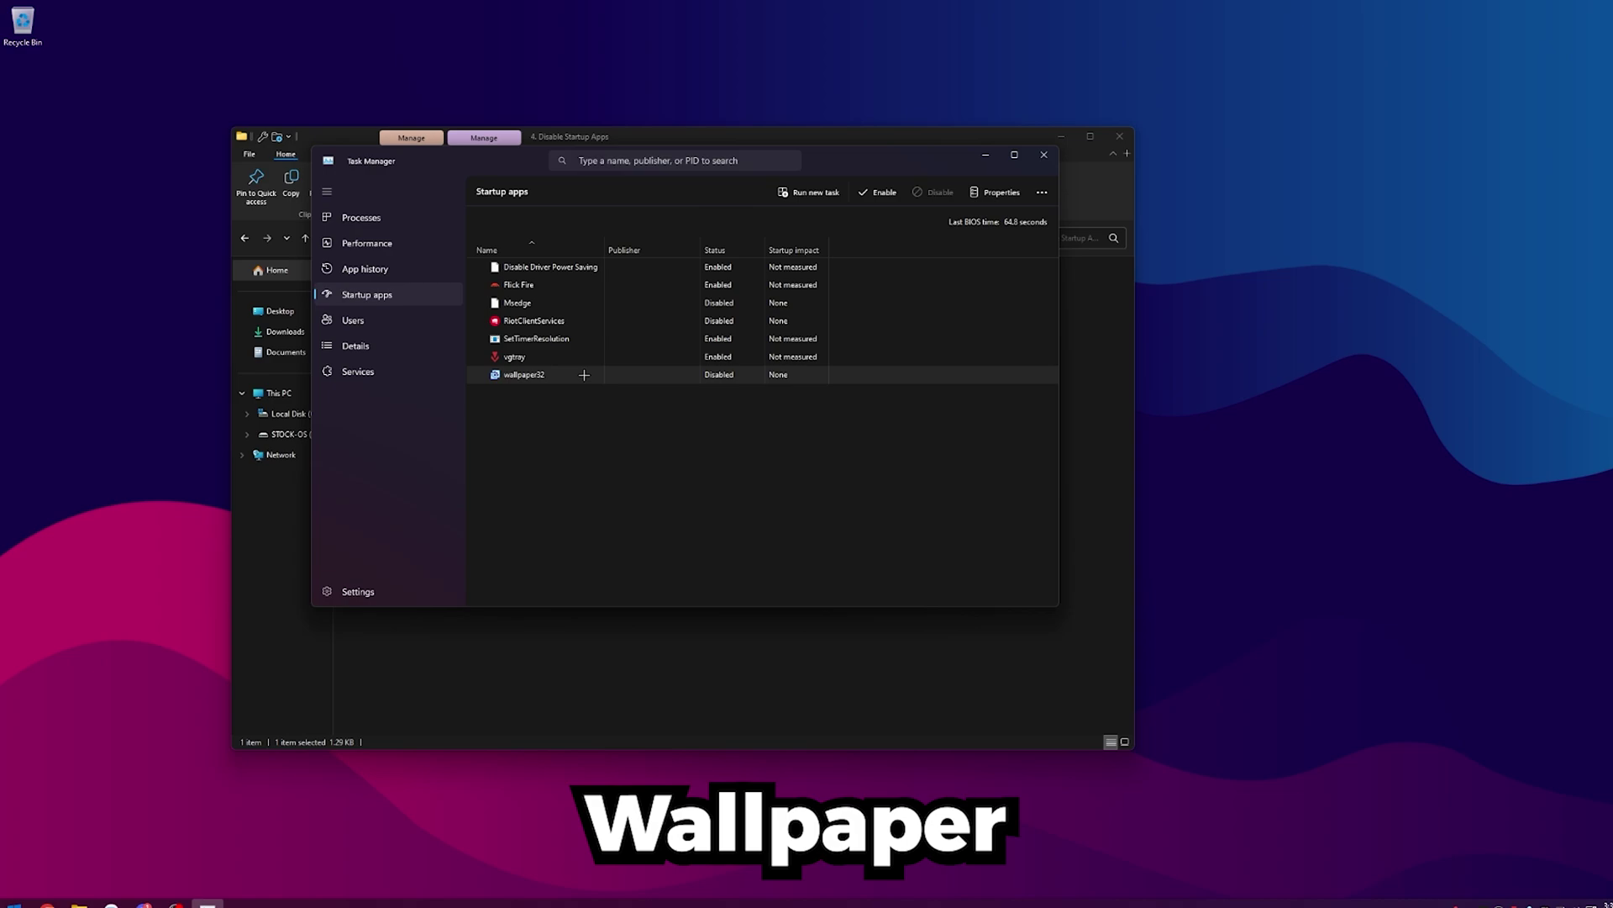
pyautogui.click(877, 191)
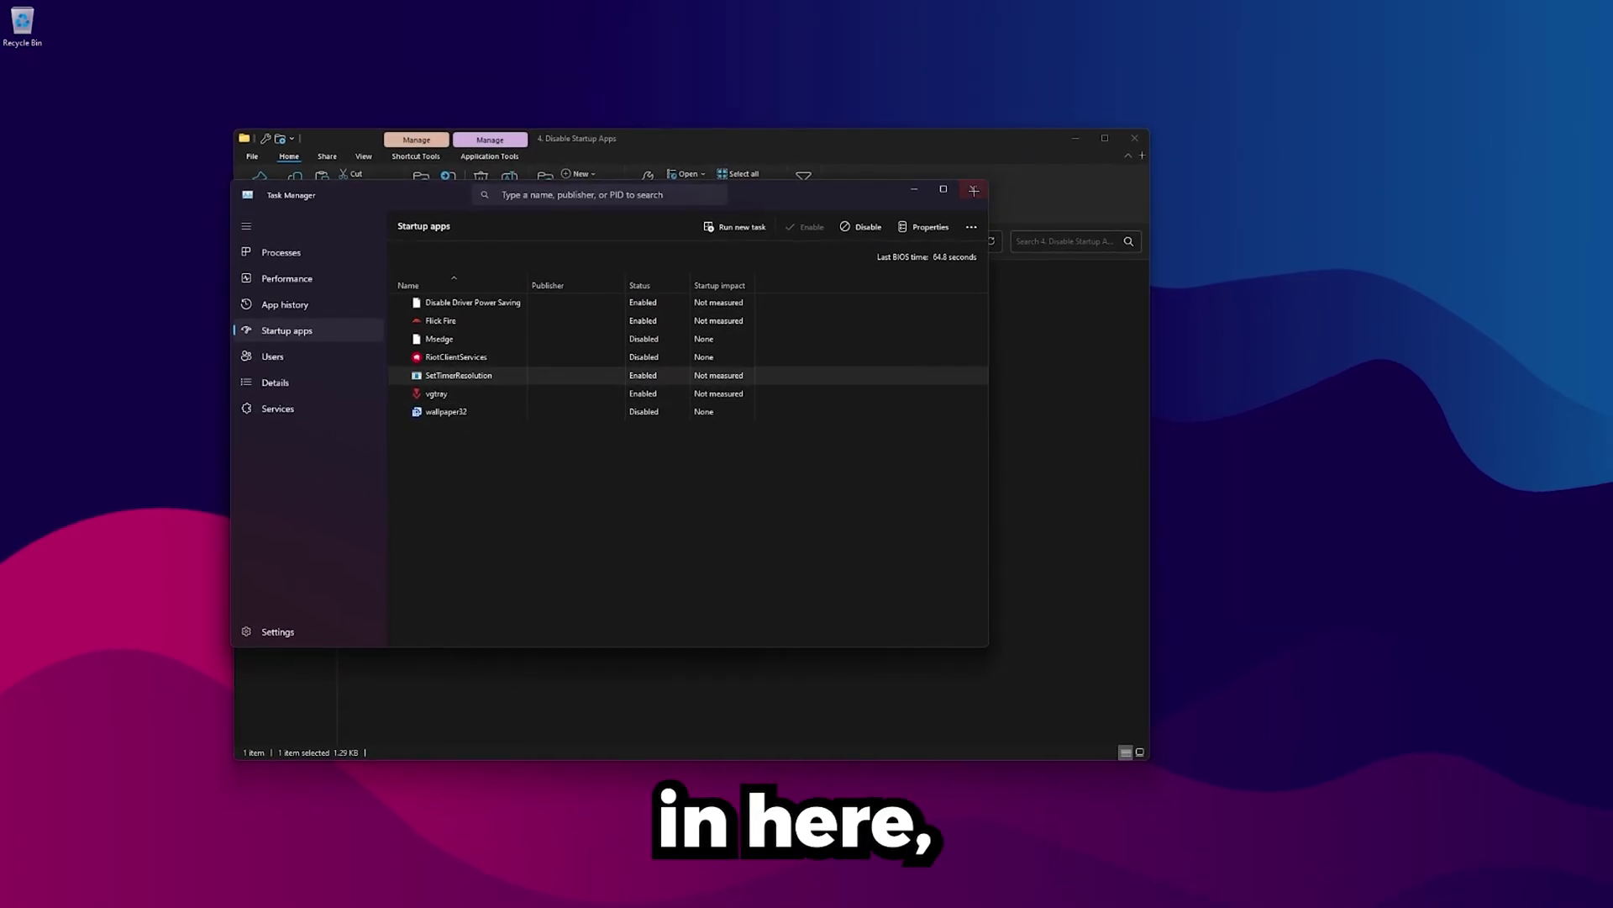
pyautogui.click(993, 192)
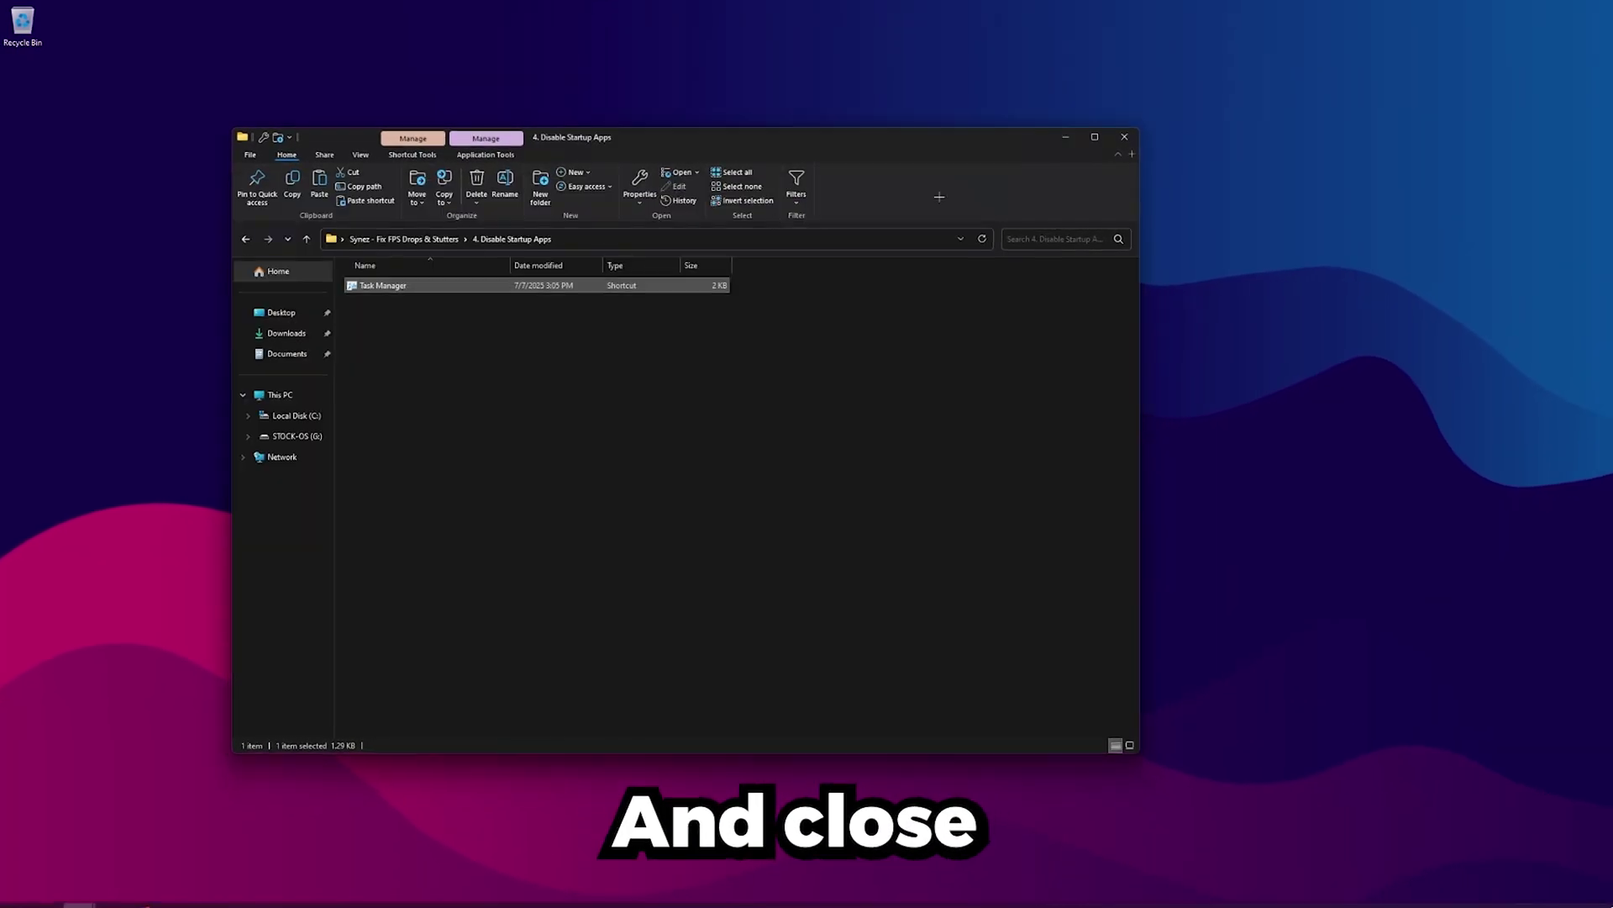
# Return to the main tweaks folder and request the Defender Control v2.1 download from its Sordum web page.
pyautogui.click(399, 239)
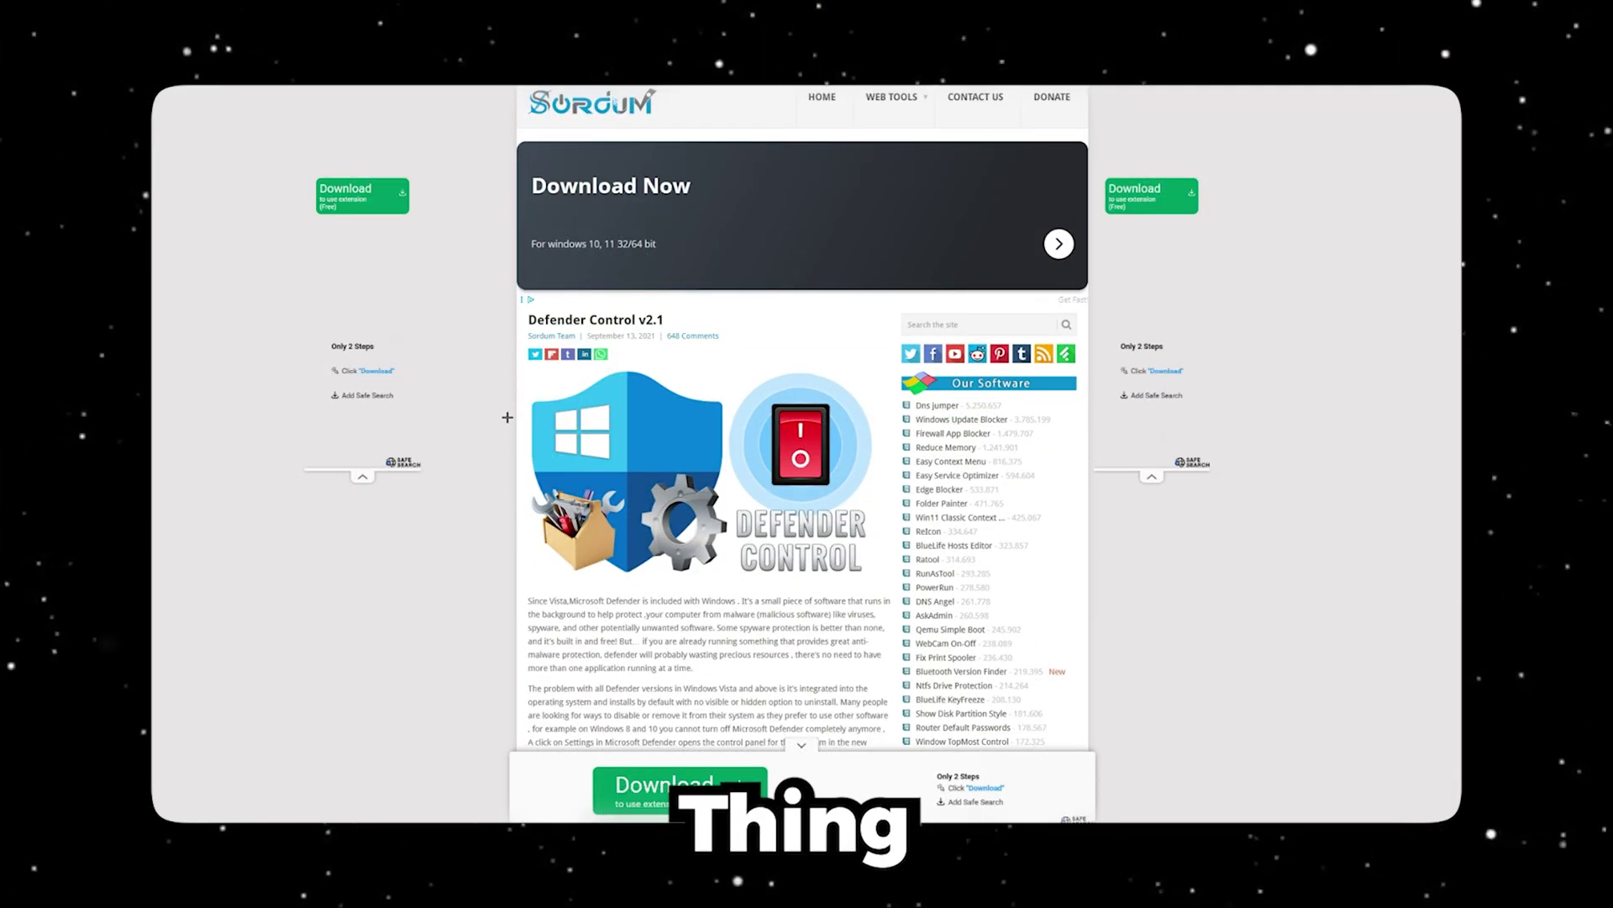
pyautogui.scroll(-20, 507, 417)
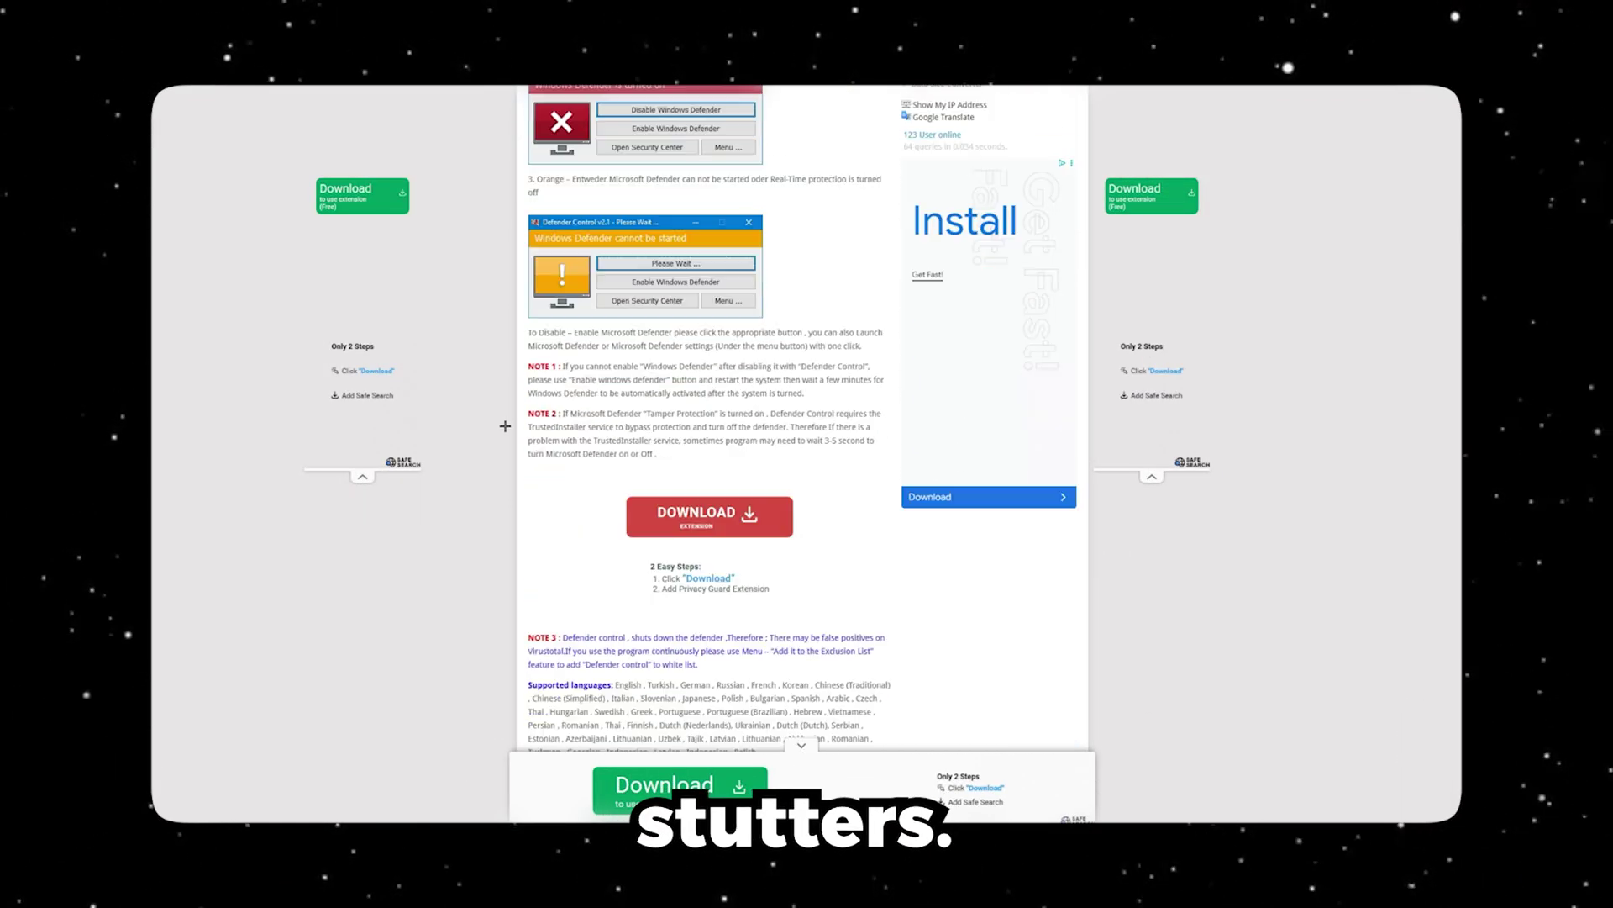
pyautogui.scroll(-8, 505, 426)
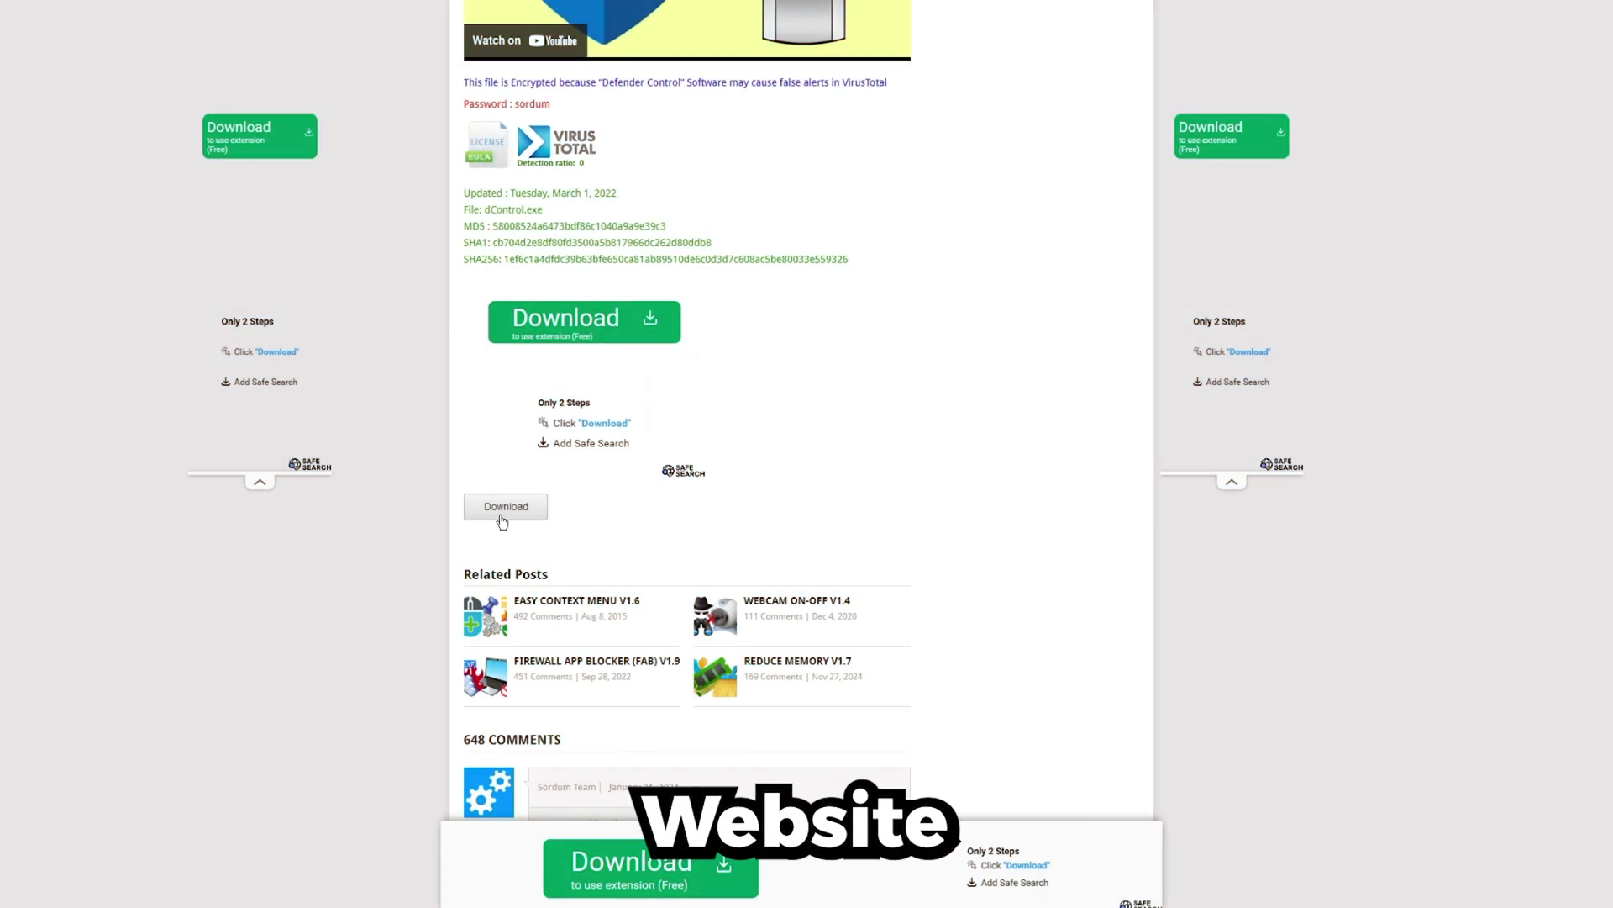
pyautogui.click(504, 507)
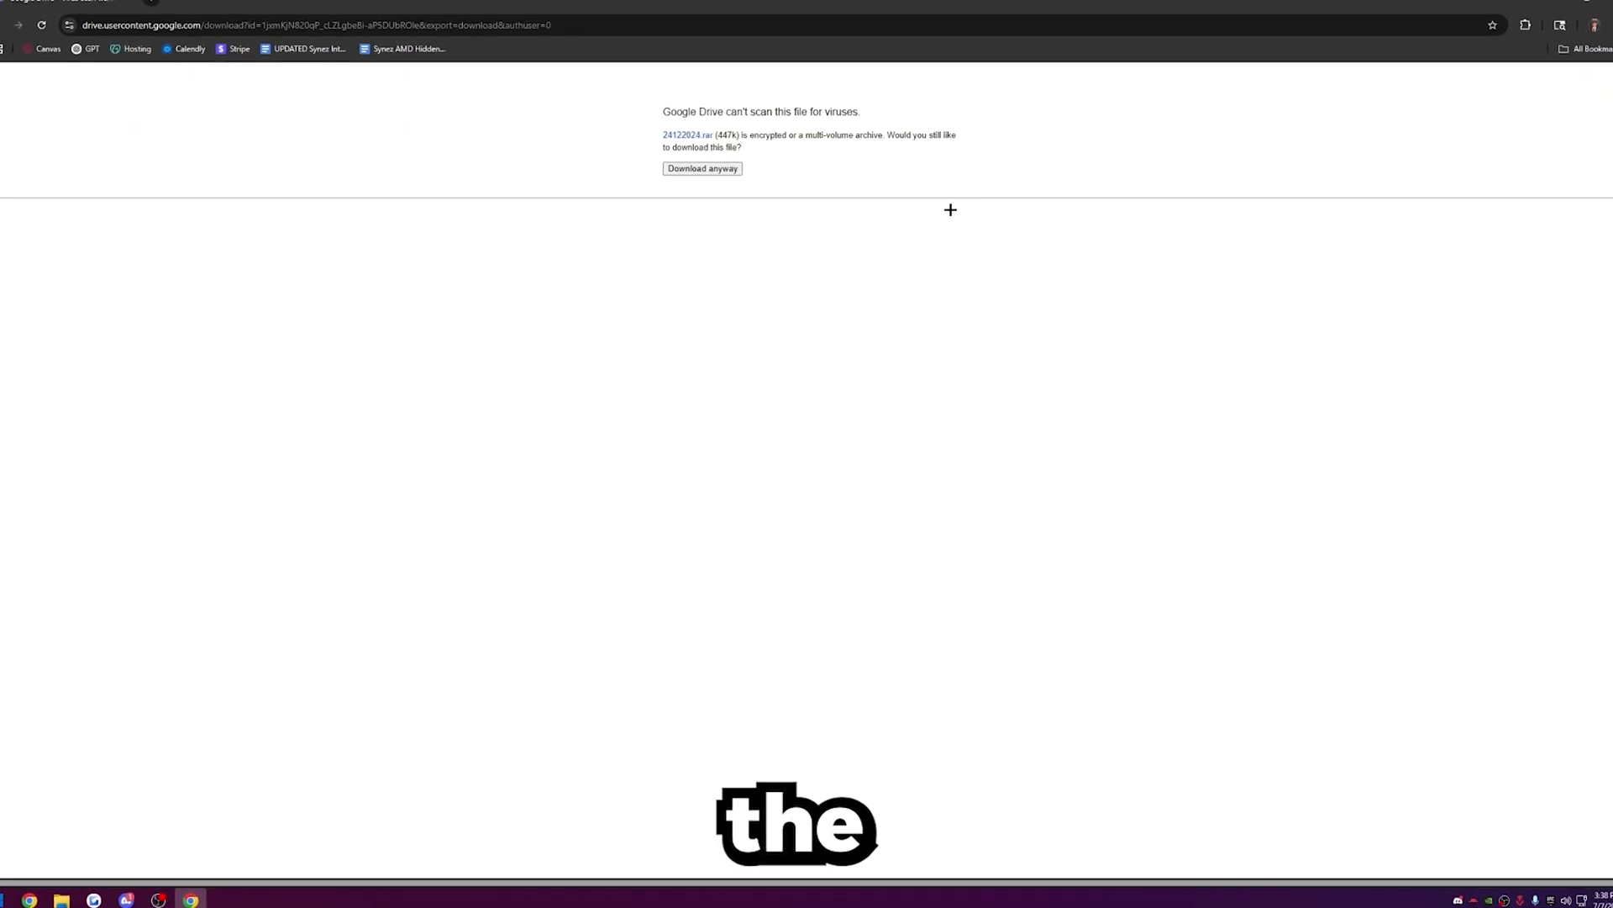
# Download the encrypted archive 24122024.rar from Google Drive despite the missing virus scan.
pyautogui.moveTo(598, 39); pyautogui.dragTo(450, 41)
pyautogui.click(480, 186)
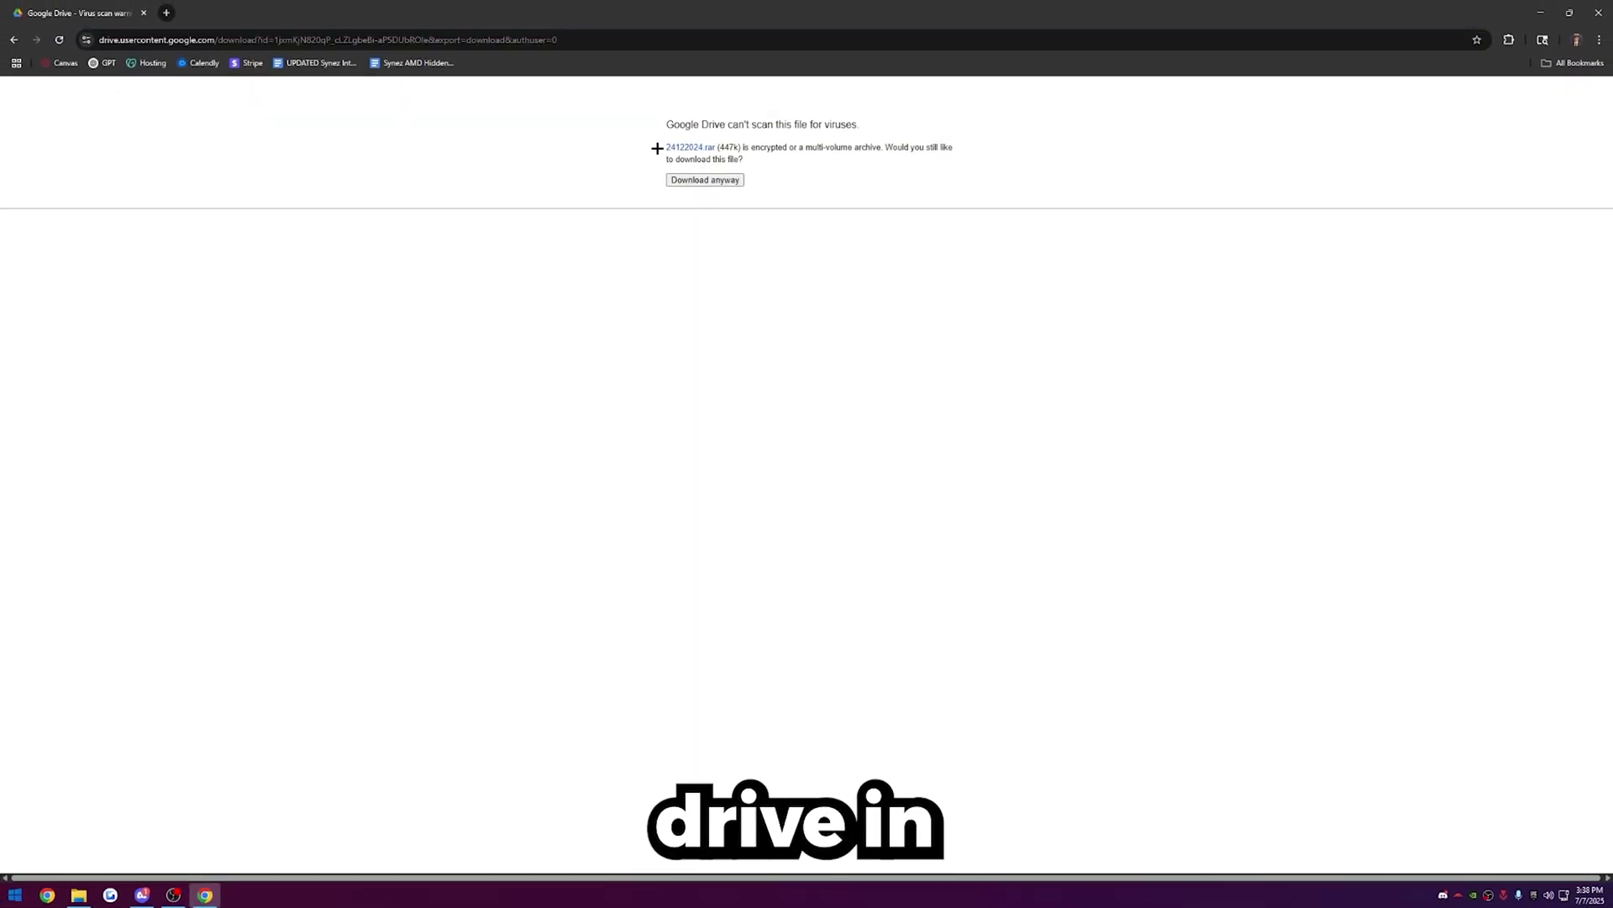
pyautogui.moveTo(657, 148); pyautogui.dragTo(785, 169)
pyautogui.click(704, 179)
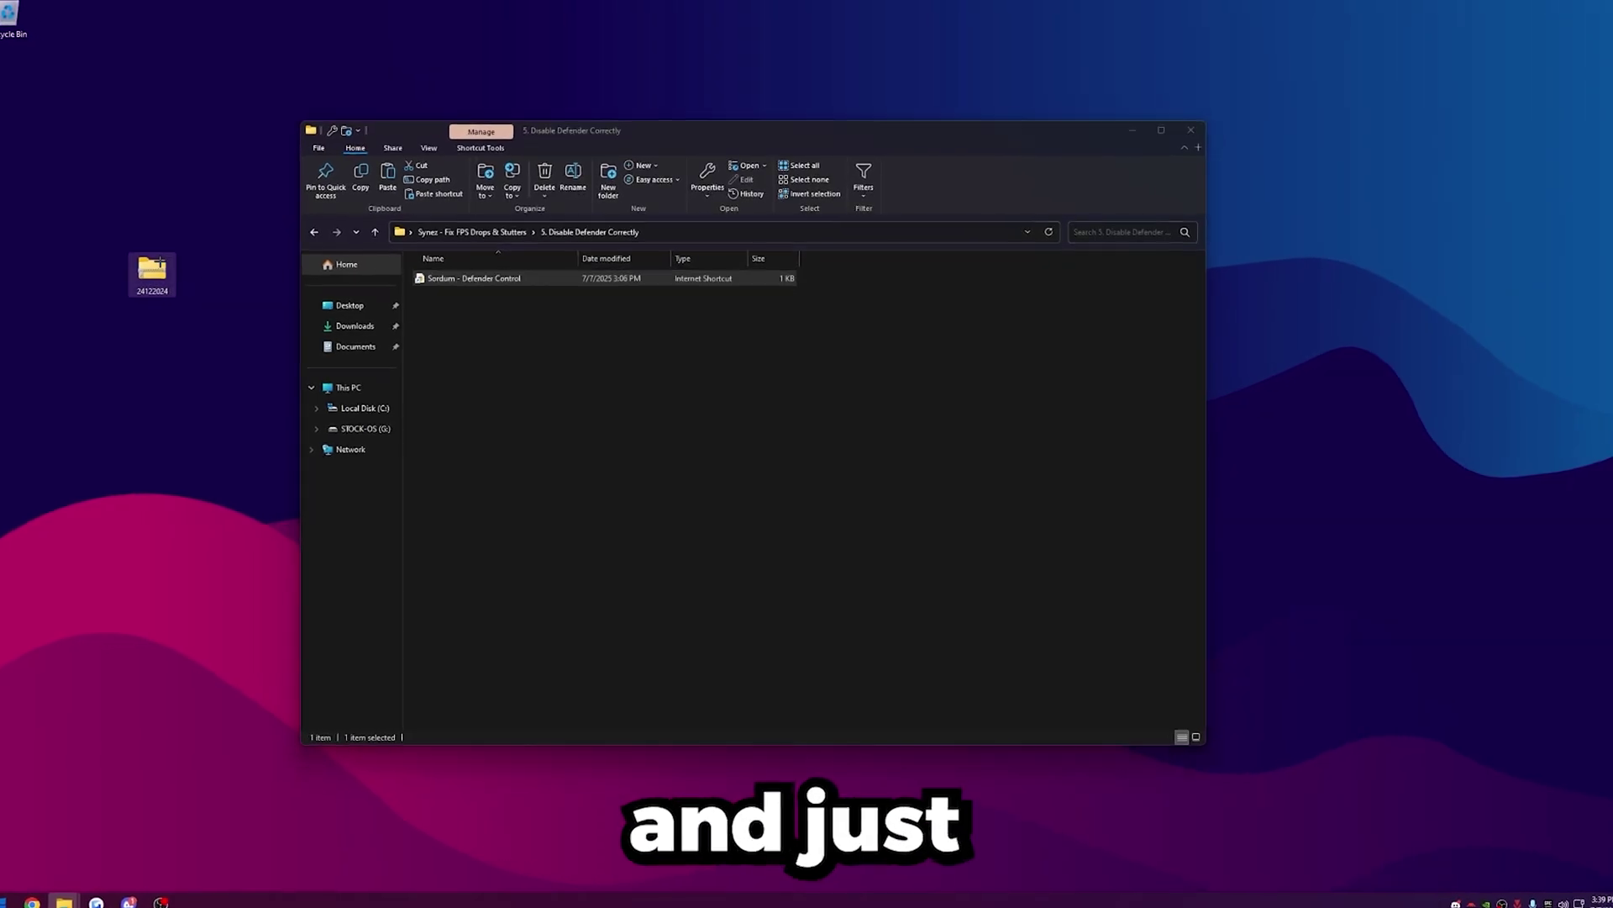
# Extract the 24122024 archive on the desktop into its own 24122024 folder with 7-Zip, supplying the archive password.
pyautogui.rightClick(118, 266)
pyautogui.moveTo(149, 363)
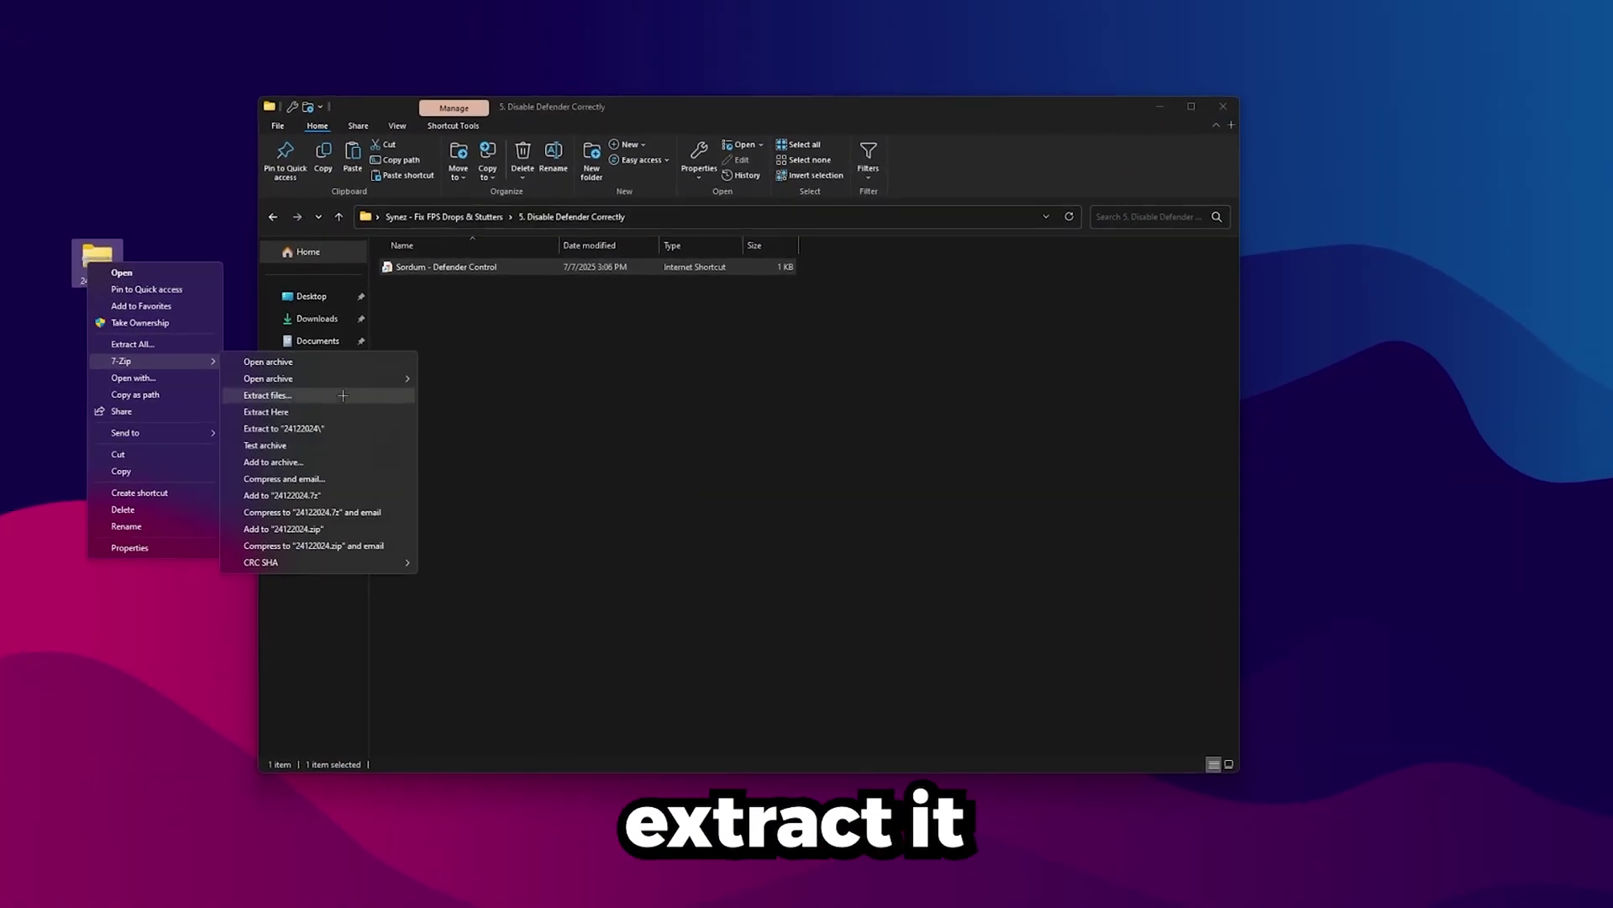
pyautogui.click(298, 429)
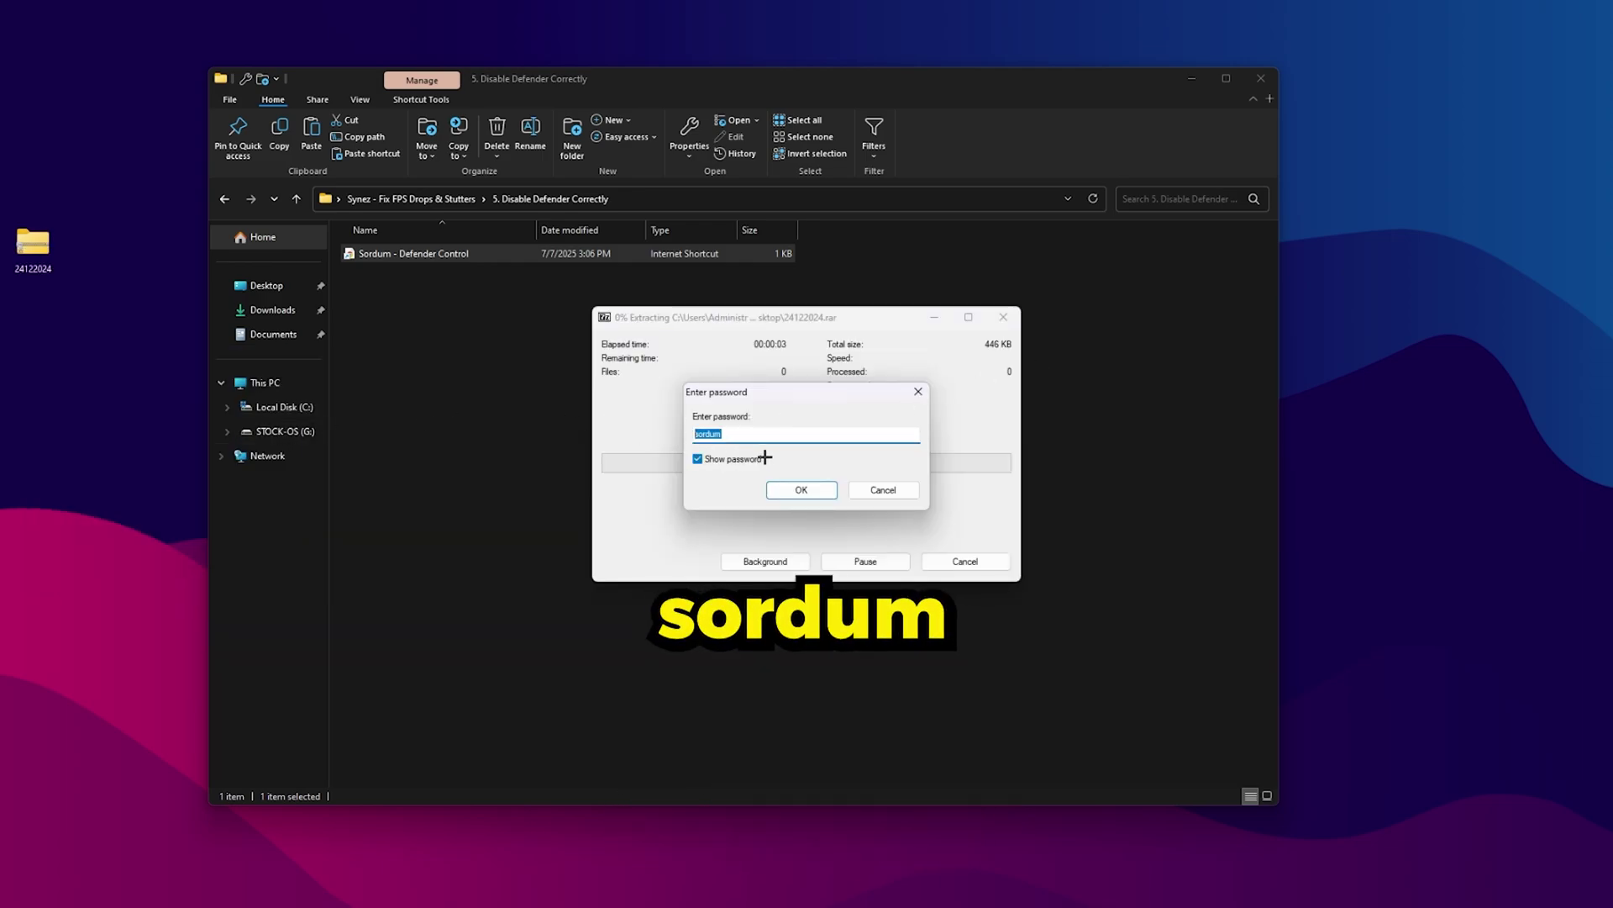
pyautogui.click(733, 436)
pyautogui.moveTo(734, 435); pyautogui.dragTo(653, 438)
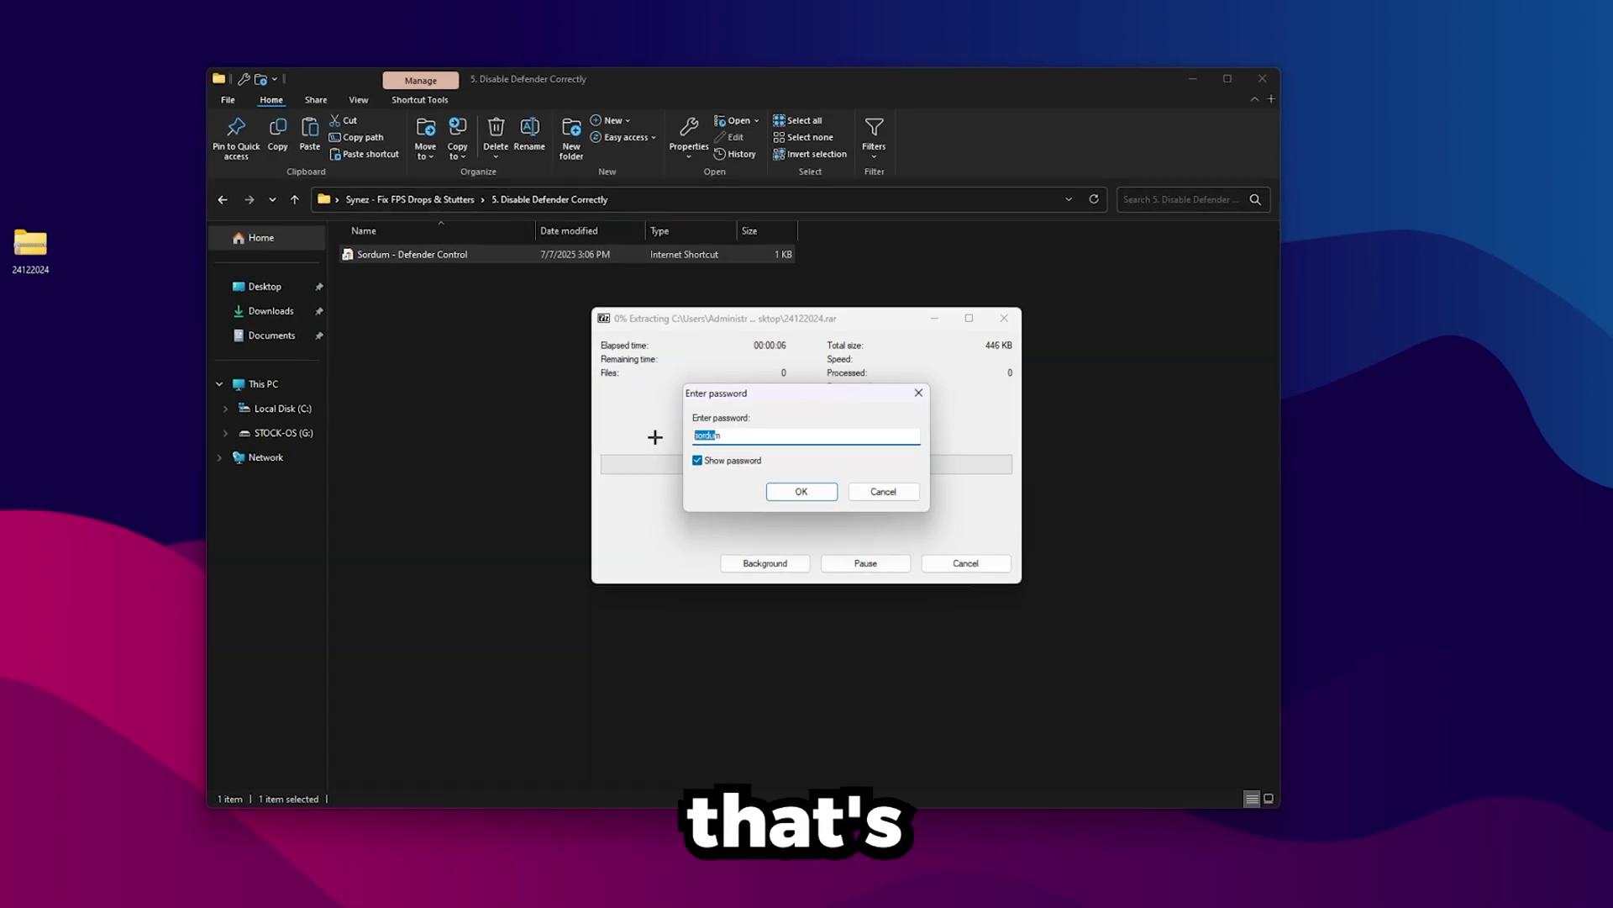
pyautogui.click(740, 436)
pyautogui.click(794, 497)
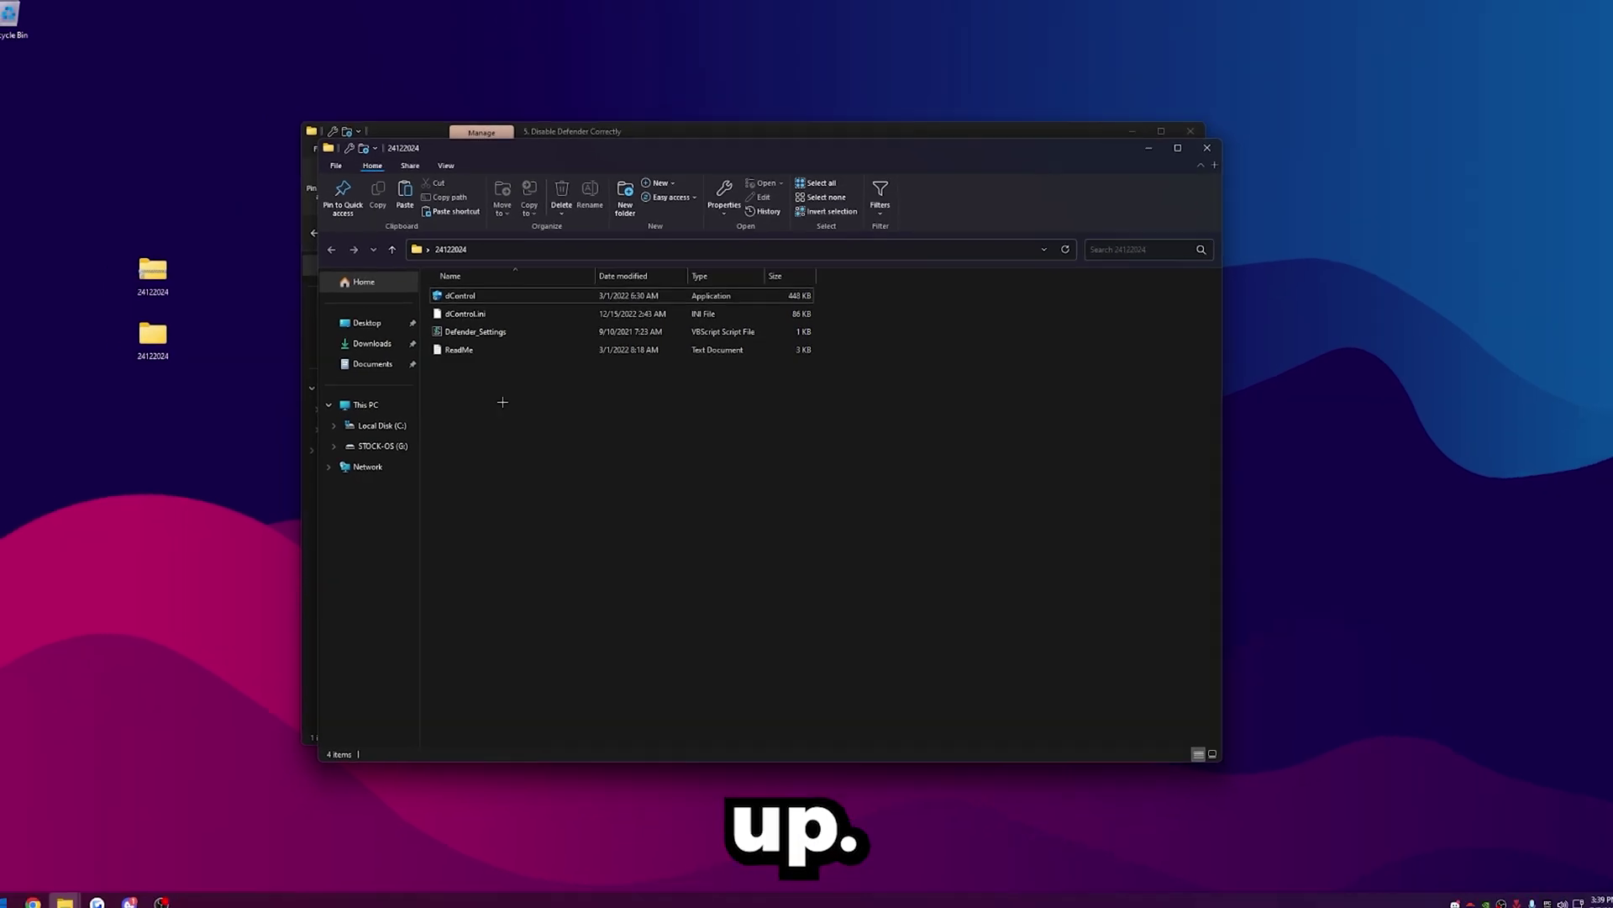
# Select the dControl application in the extracted 24122024 folder.
pyautogui.click(487, 295)
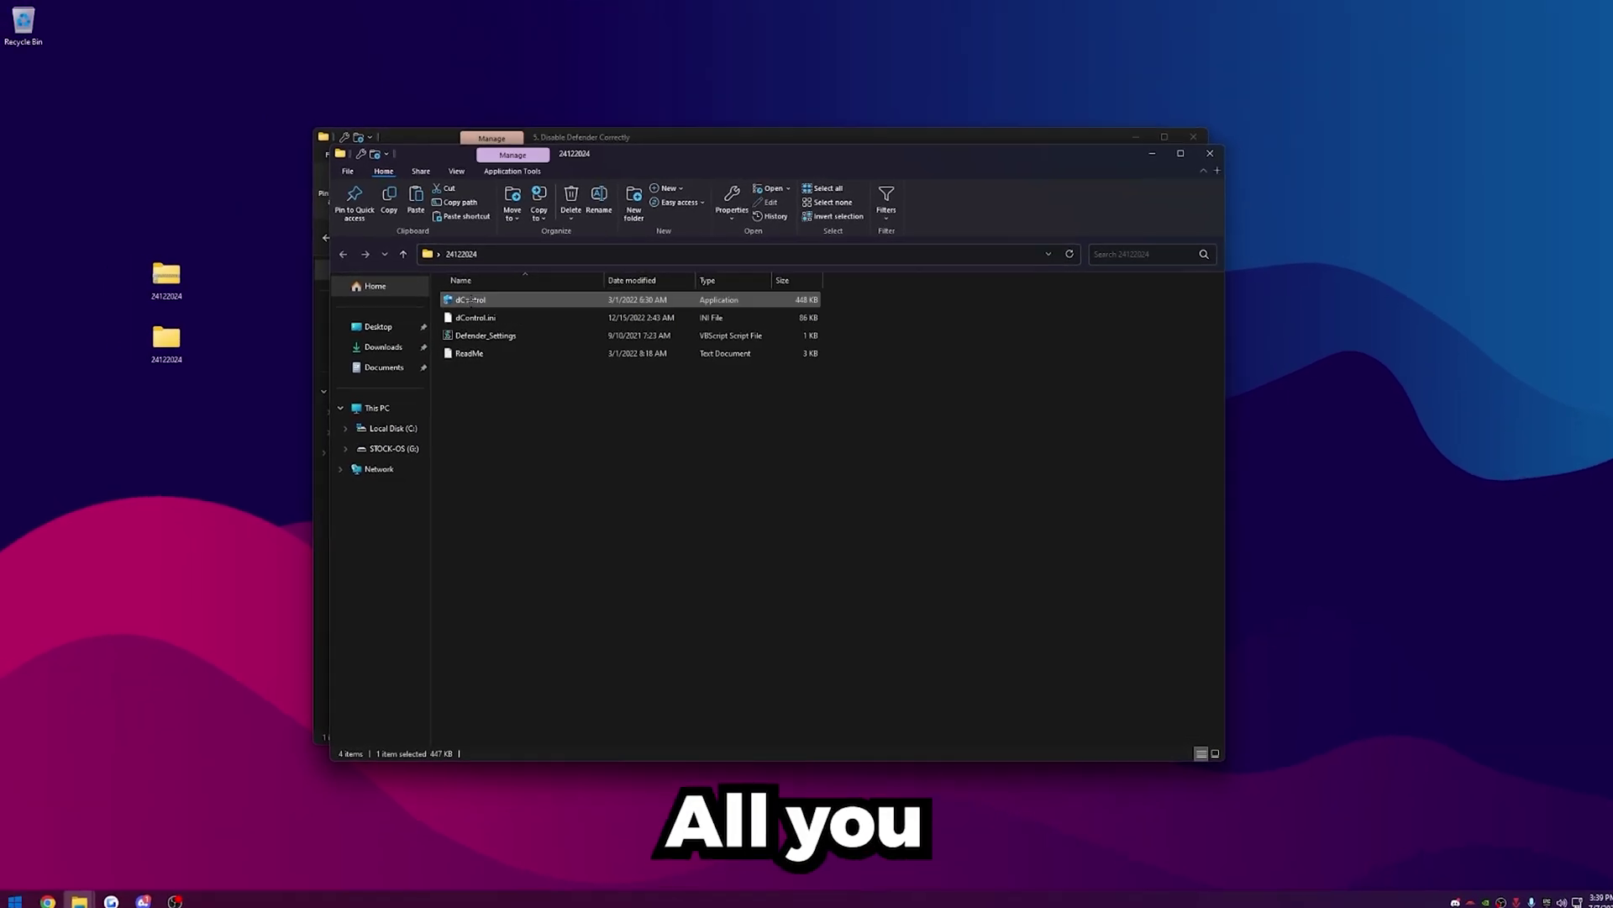
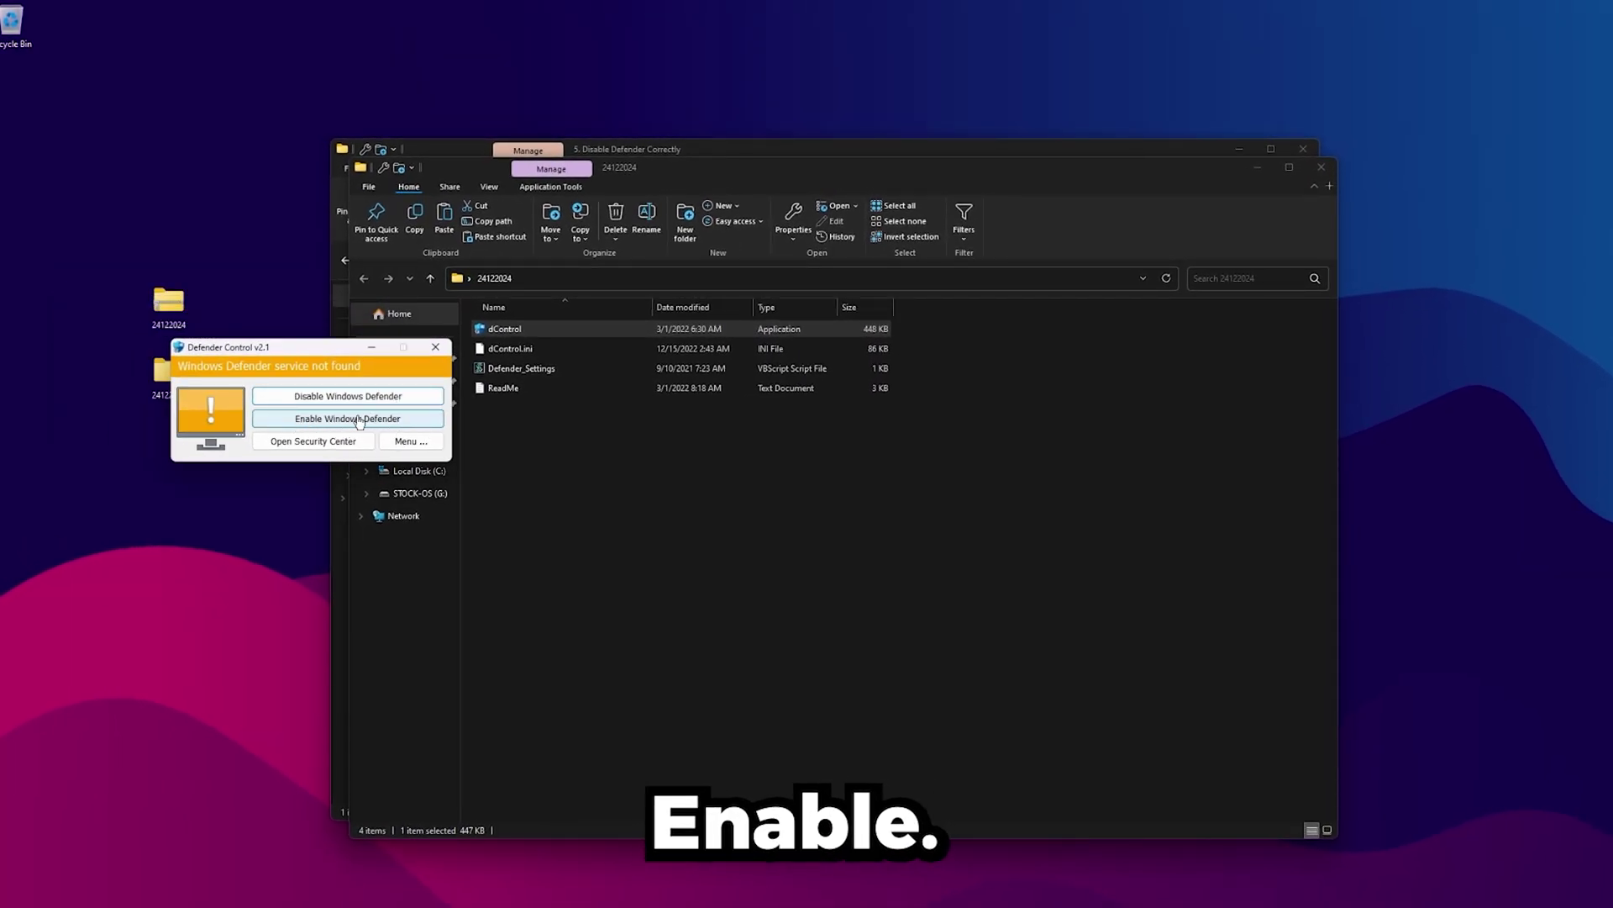
# Close Defender Control and the 24122024 folder window, and move the 24122024 archive and extracted folder to the Recycle Bin.
pyautogui.click(436, 347)
pyautogui.hotkey('ctrl', 'w')
pyautogui.moveTo(210, 458); pyautogui.dragTo(86, 170)
pyautogui.moveTo(168, 290); pyautogui.dragTo(22, 20)
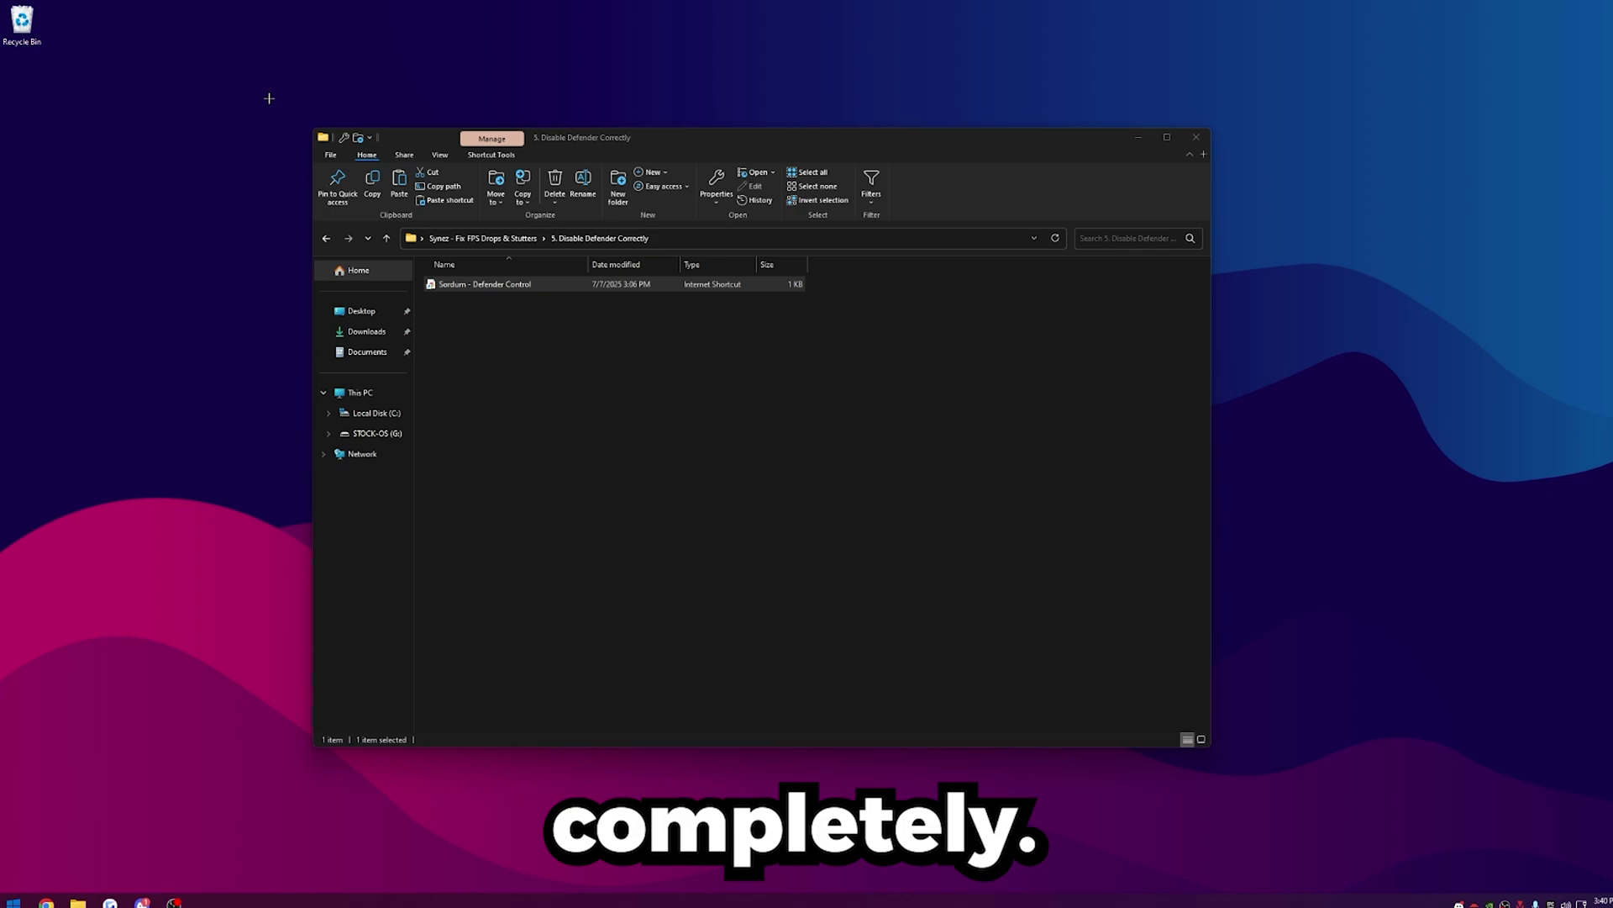
# Open This PC from the 6. Check Available Space folder and check the free space on Local Disk (C:).
pyautogui.click(489, 239)
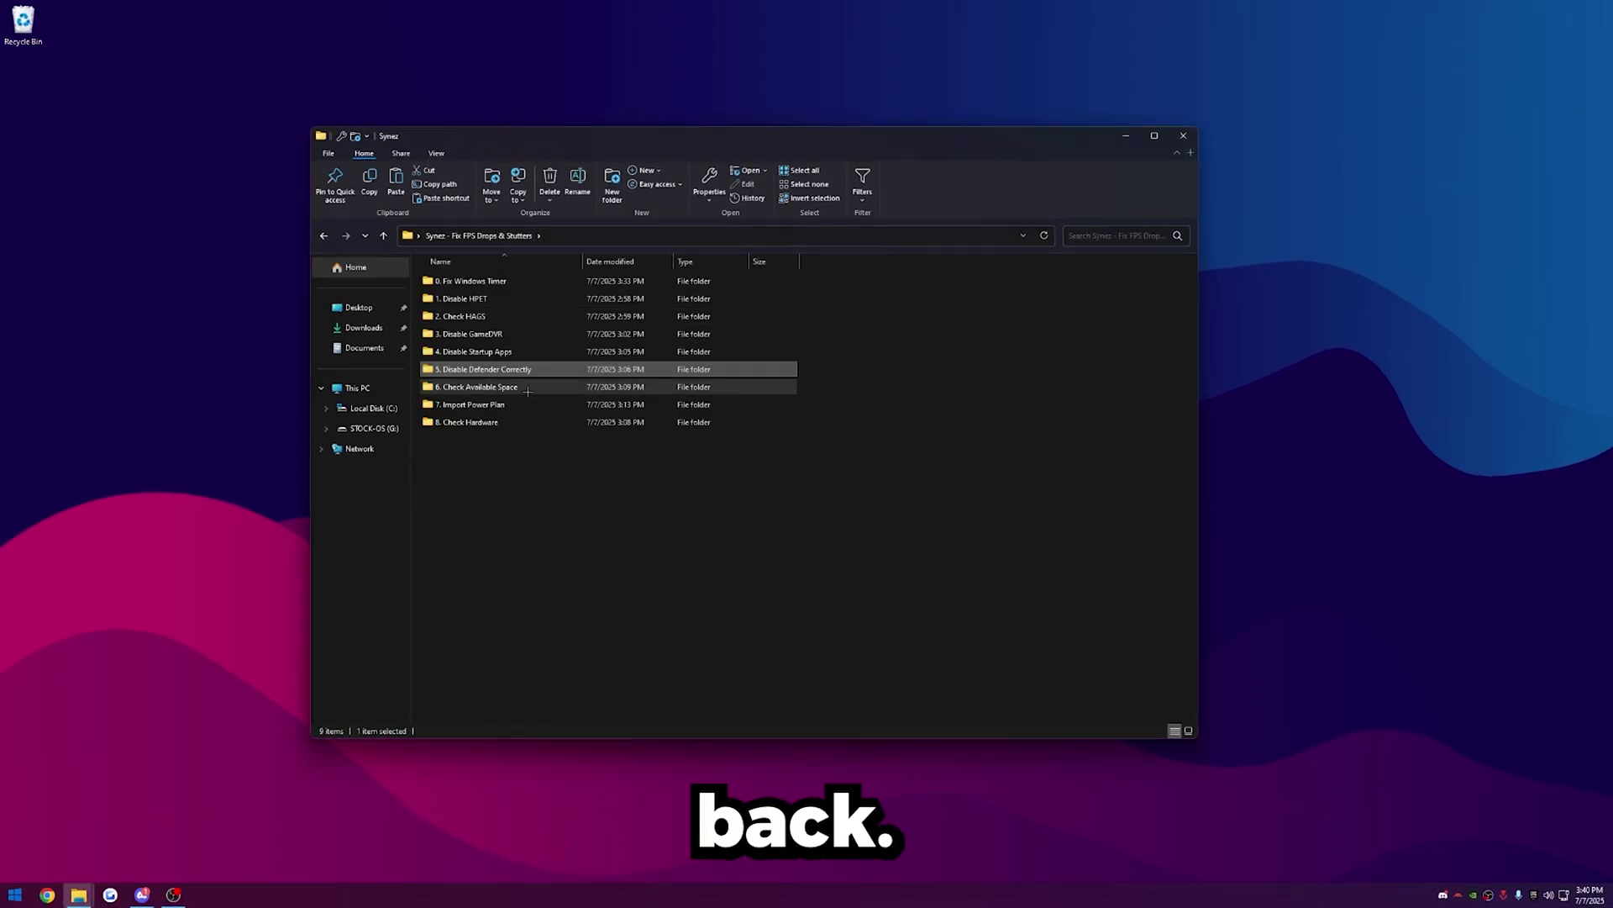
pyautogui.click(474, 389)
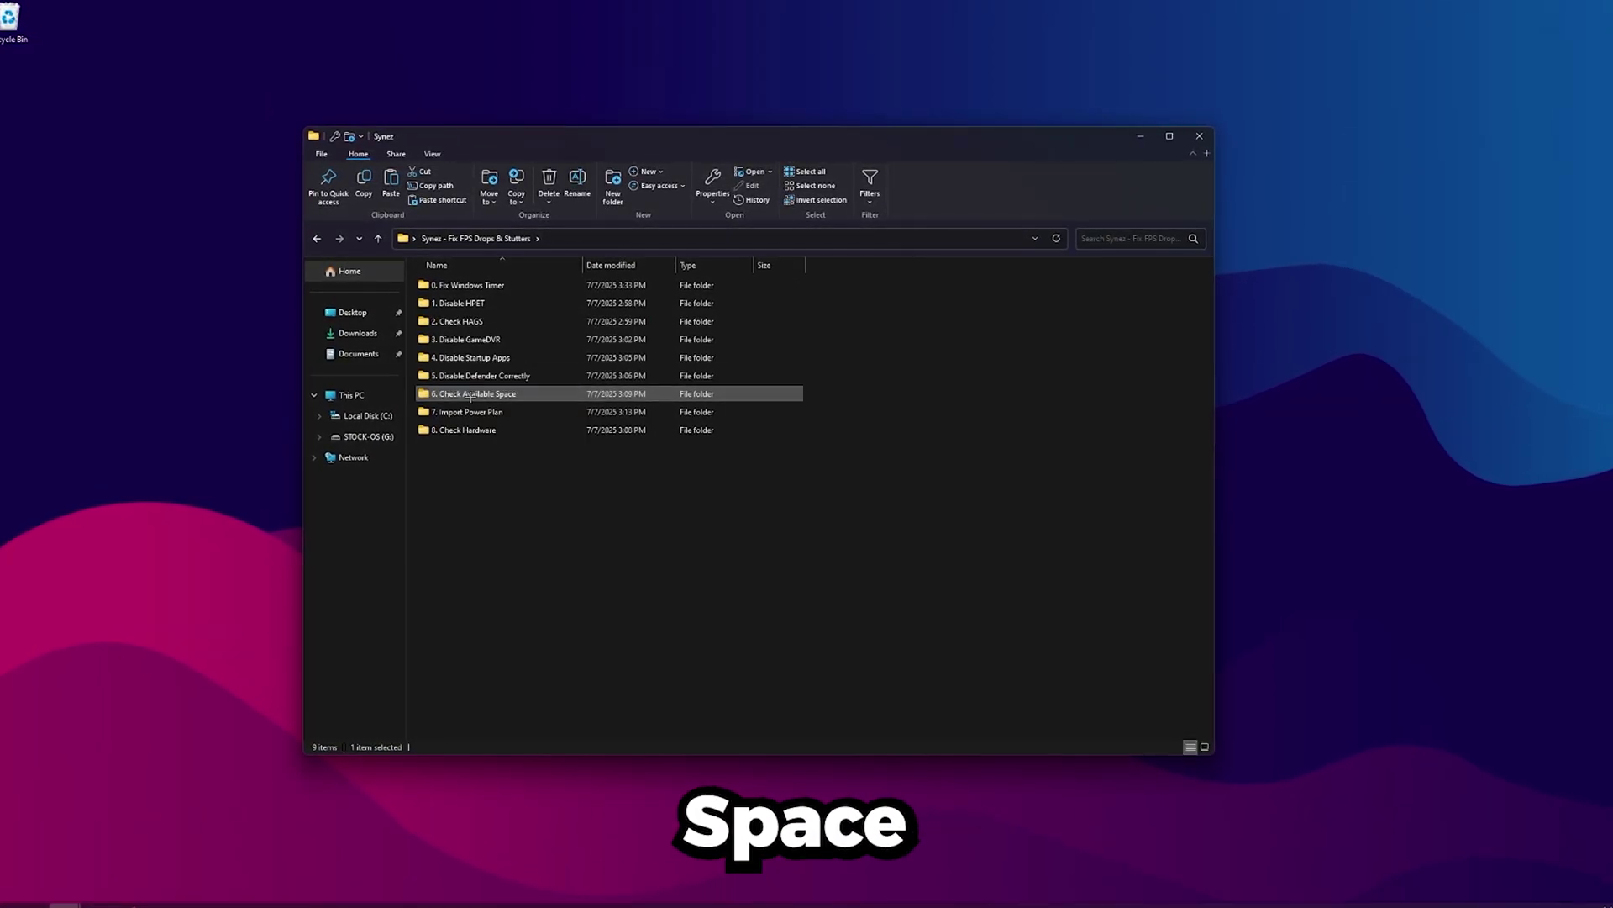
pyautogui.doubleClick(471, 395)
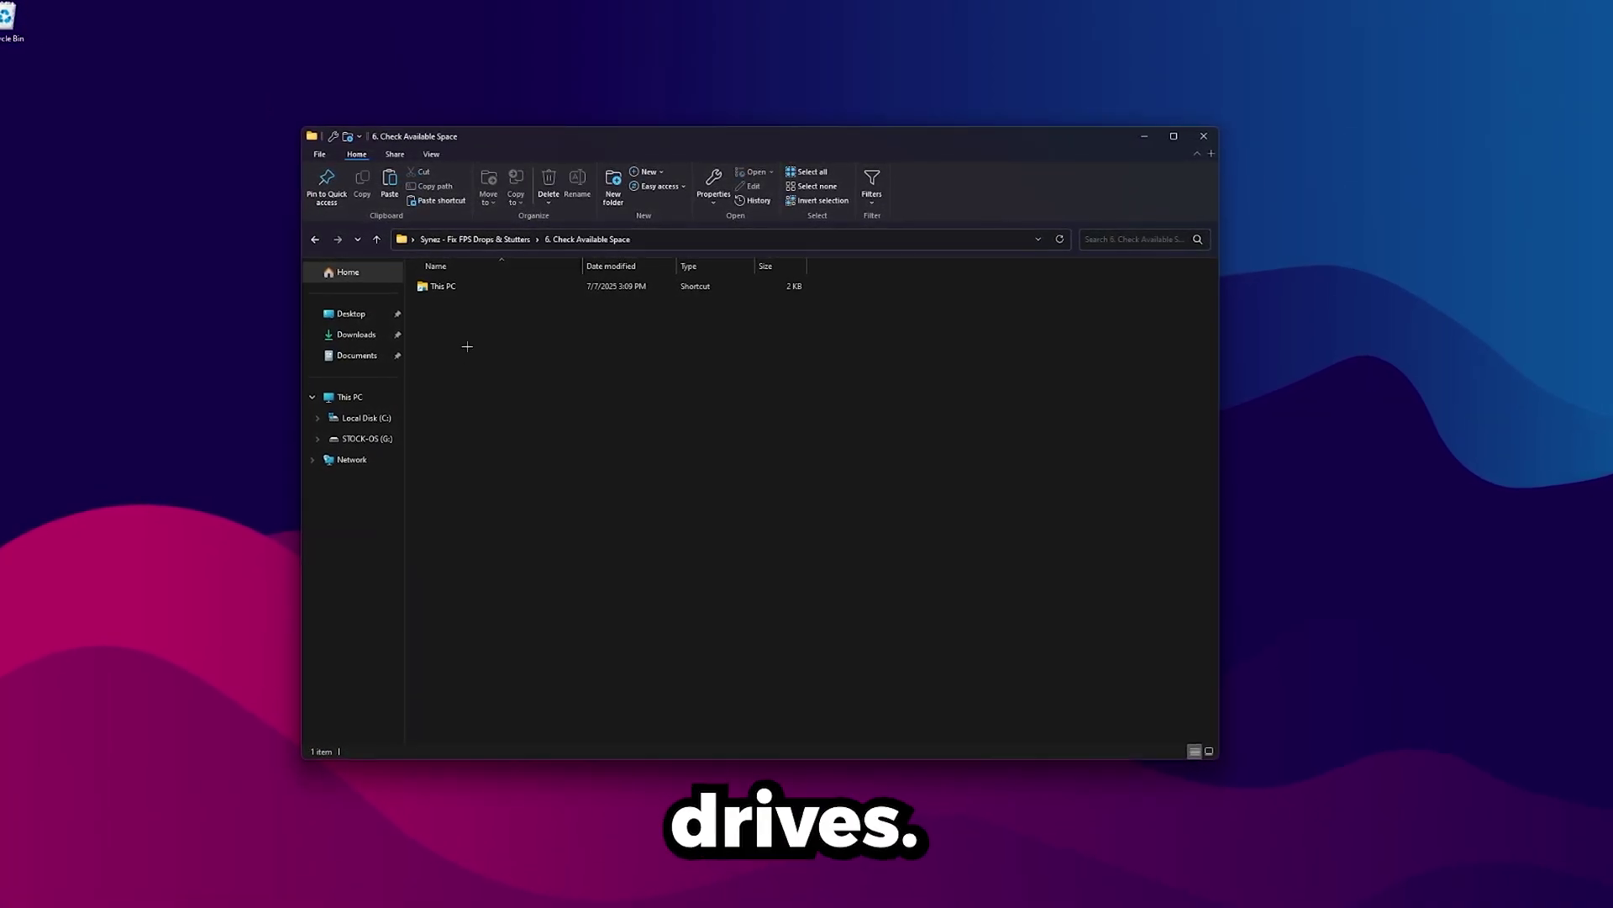
pyautogui.doubleClick(469, 290)
pyautogui.moveTo(397, 426); pyautogui.dragTo(546, 289)
pyautogui.click(403, 429)
pyautogui.moveTo(367, 455); pyautogui.dragTo(371, 325)
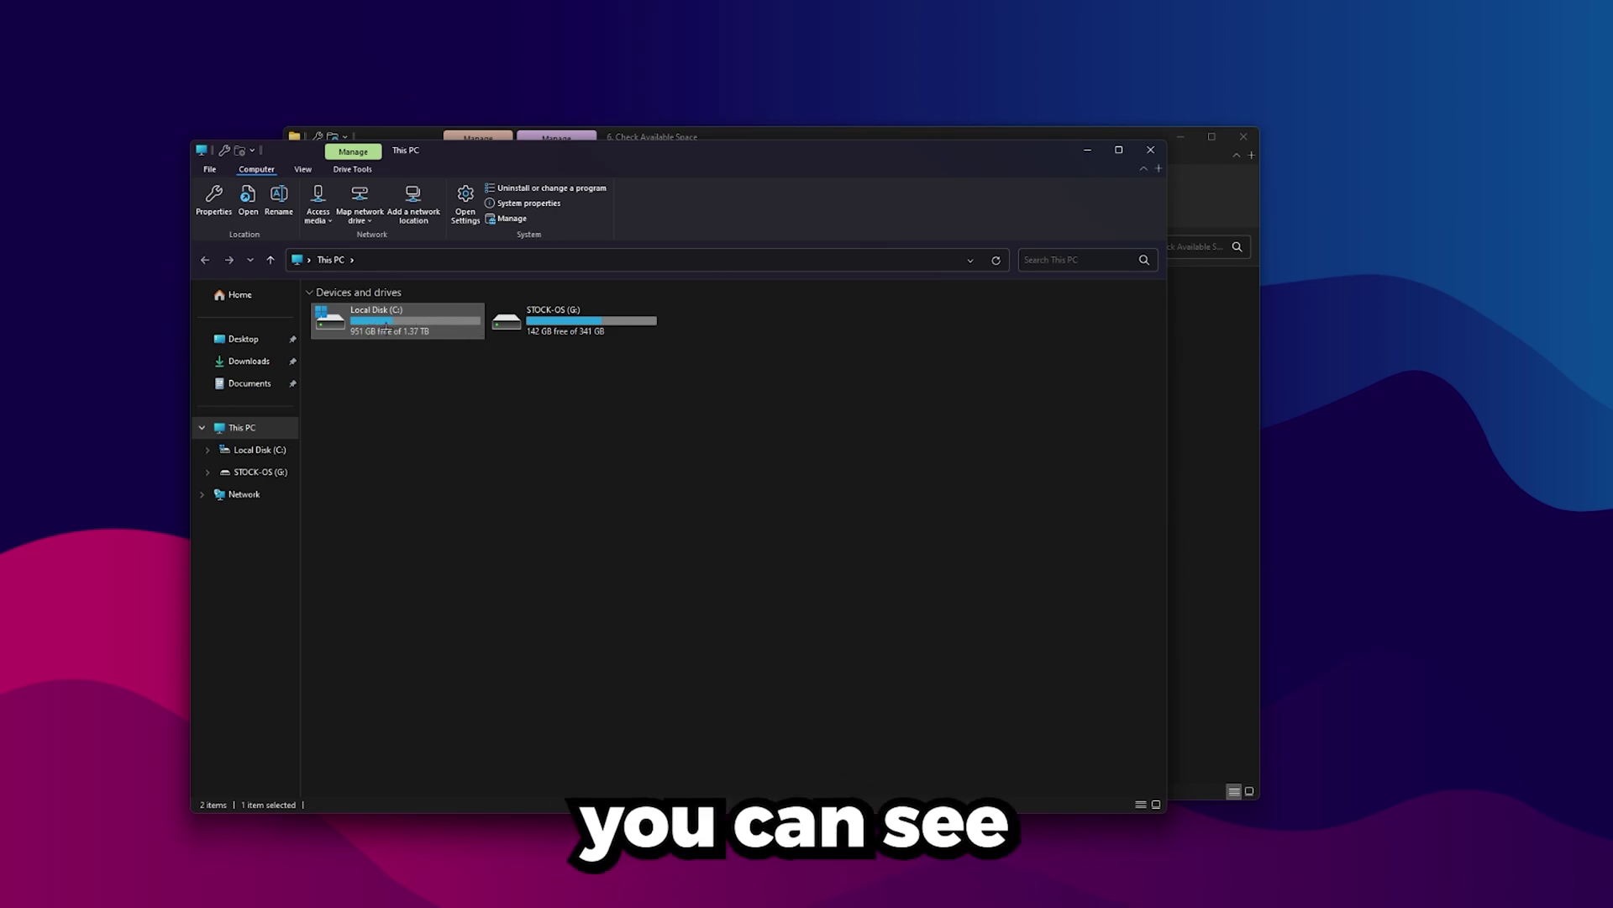
pyautogui.click(458, 388)
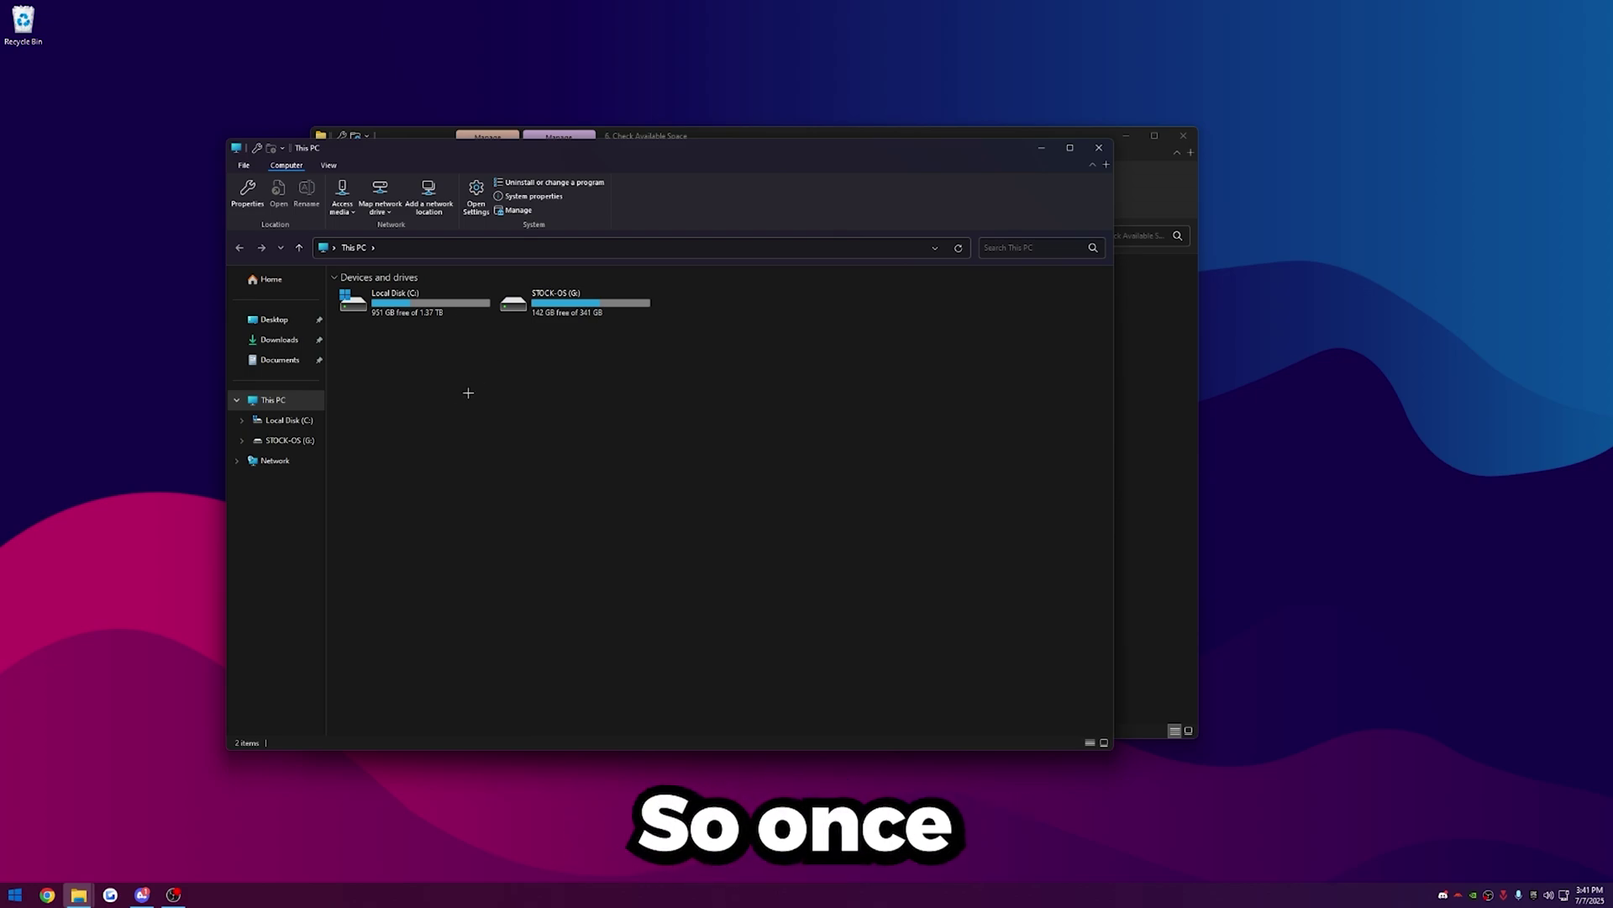
# Go to the 7. Import Power Plan folder and review the commands of the Import Synez Power batch file in Notepad.
pyautogui.click(1097, 149)
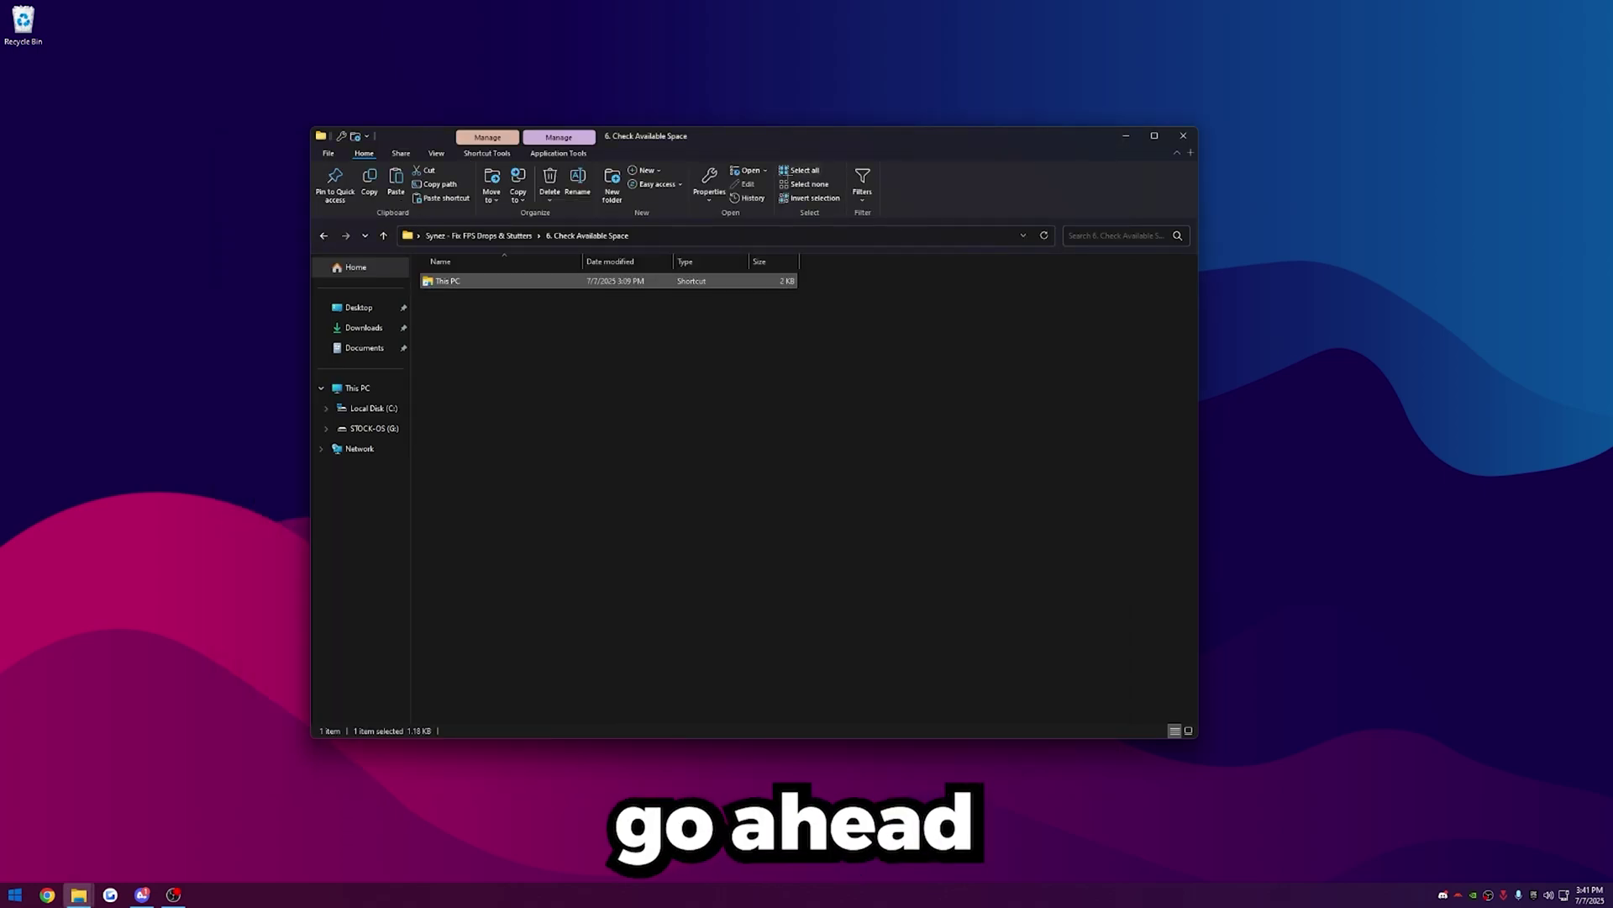
pyautogui.click(500, 235)
pyautogui.doubleClick(475, 408)
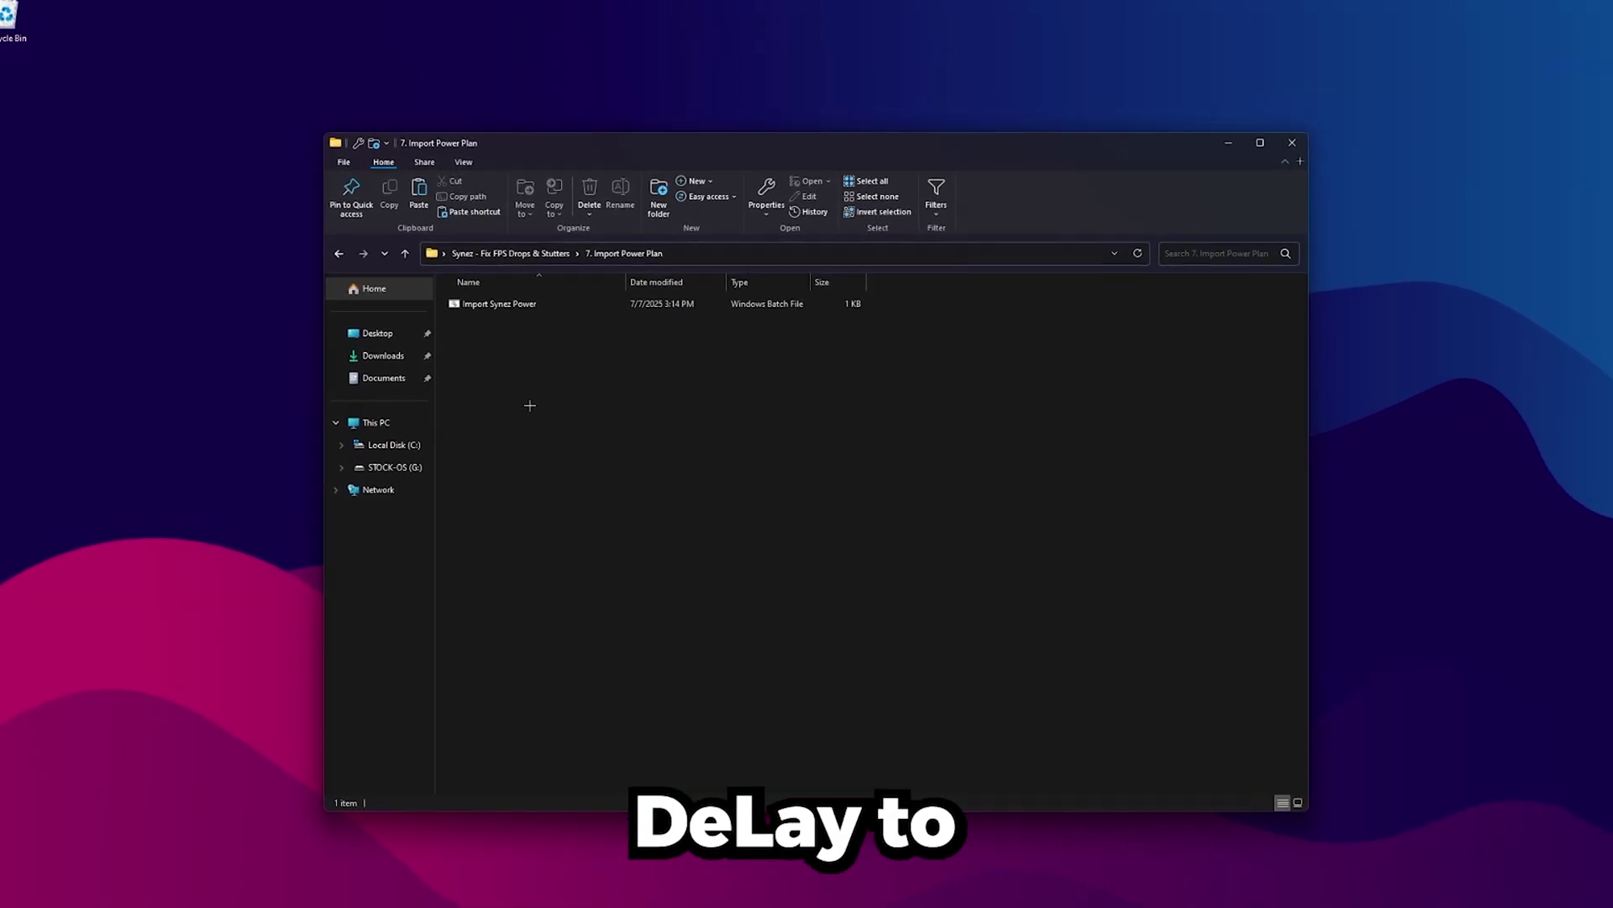
pyautogui.doubleClick(577, 303)
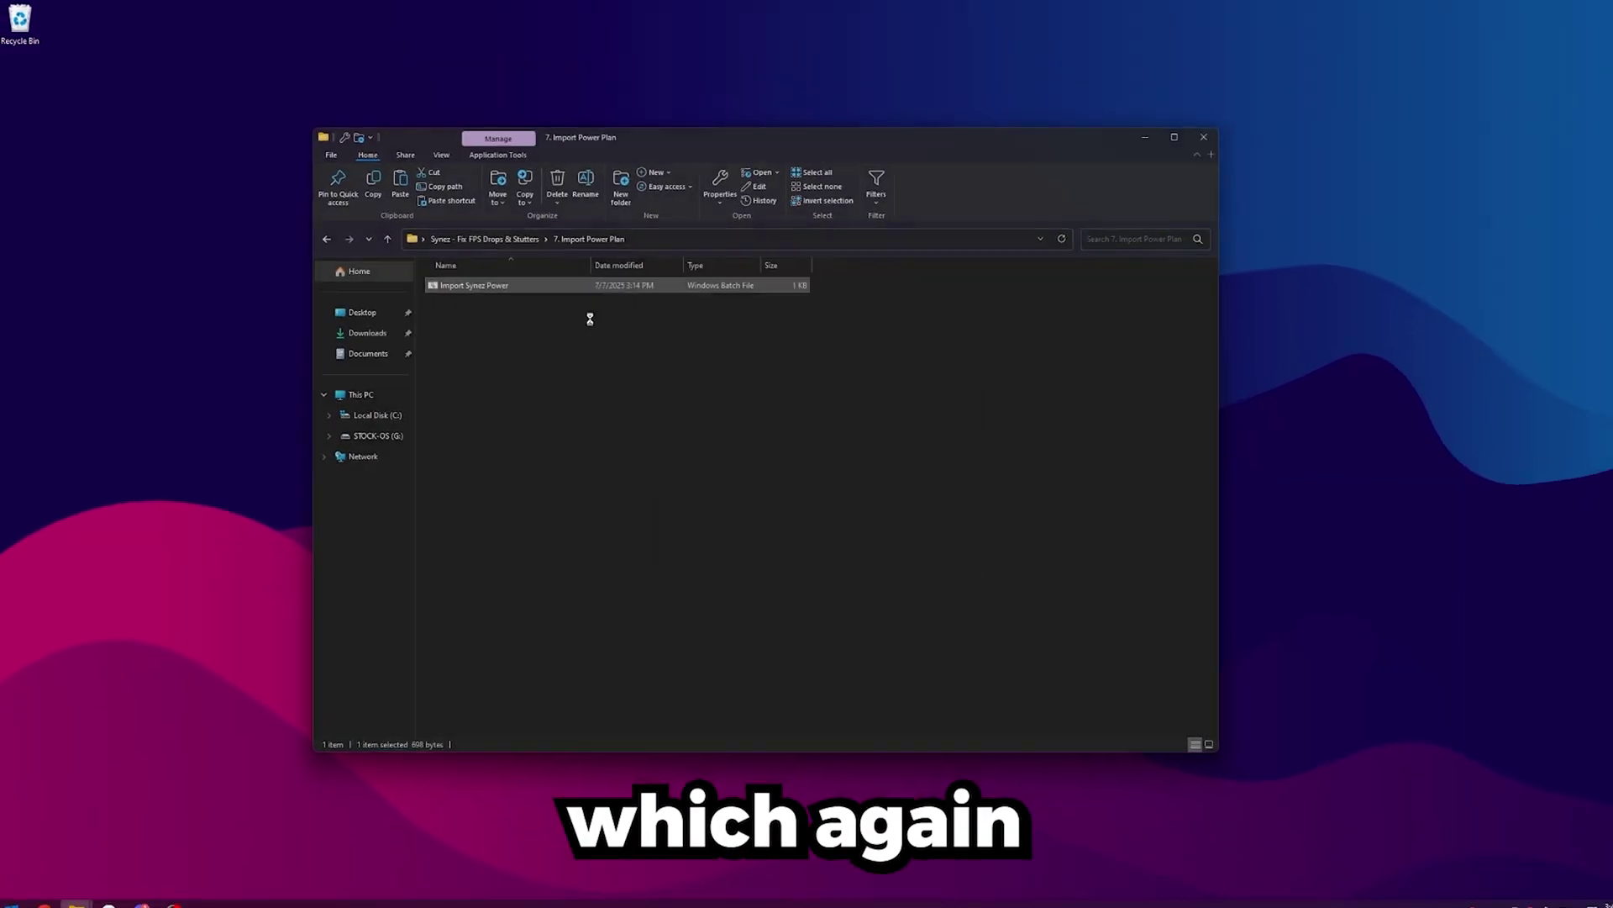
pyautogui.moveTo(843, 563); pyautogui.dragTo(244, 255)
pyautogui.click(695, 490)
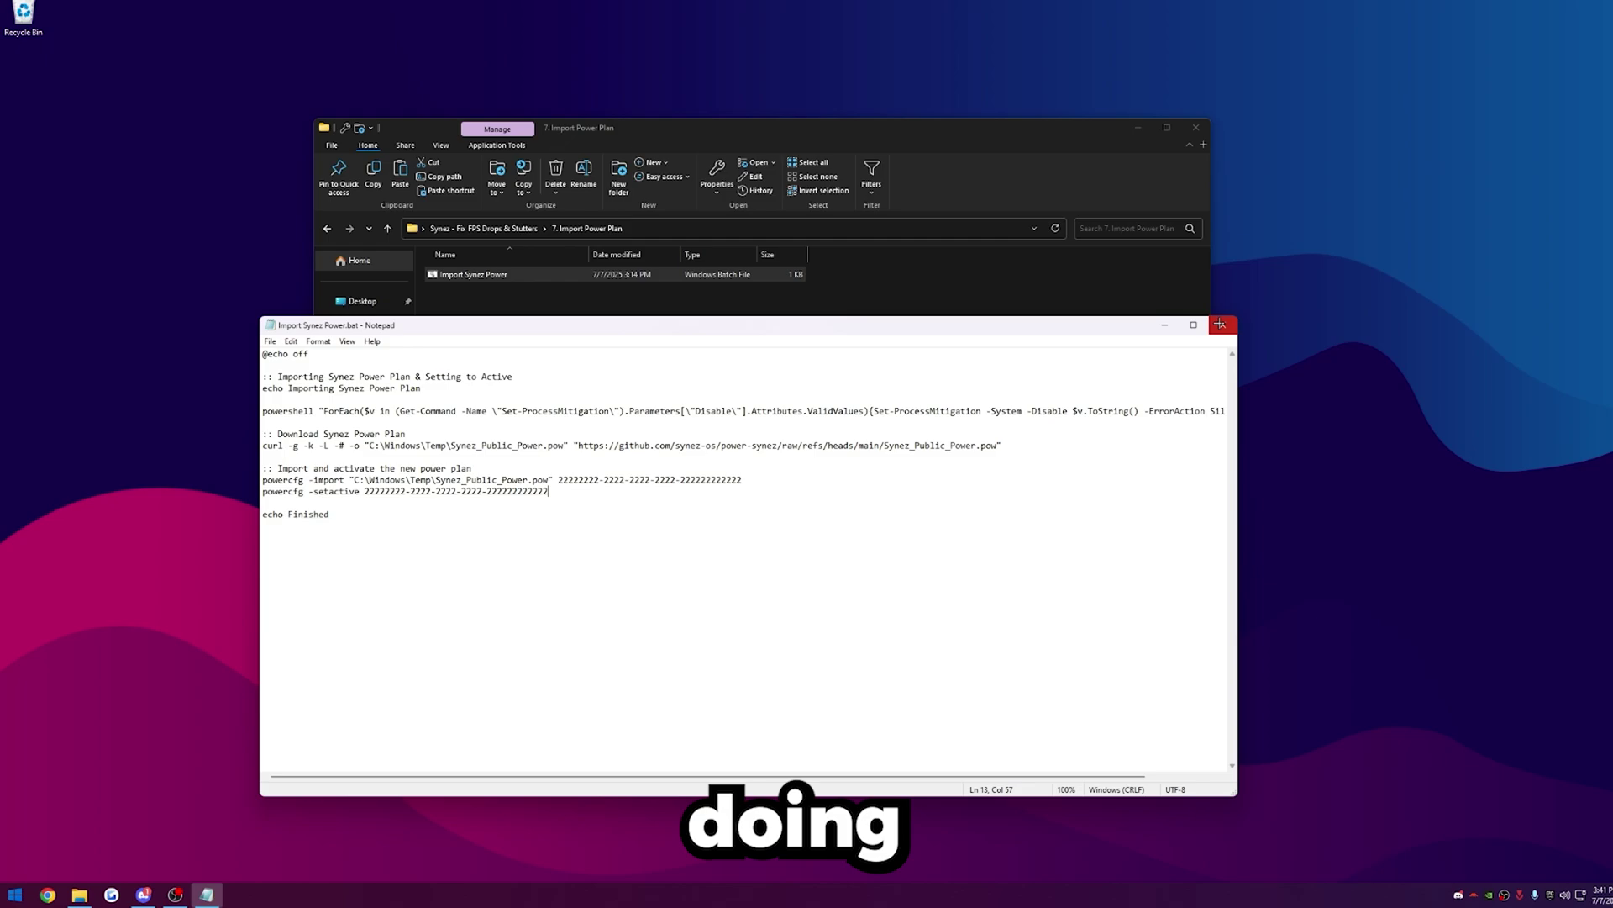
pyautogui.click(1221, 324)
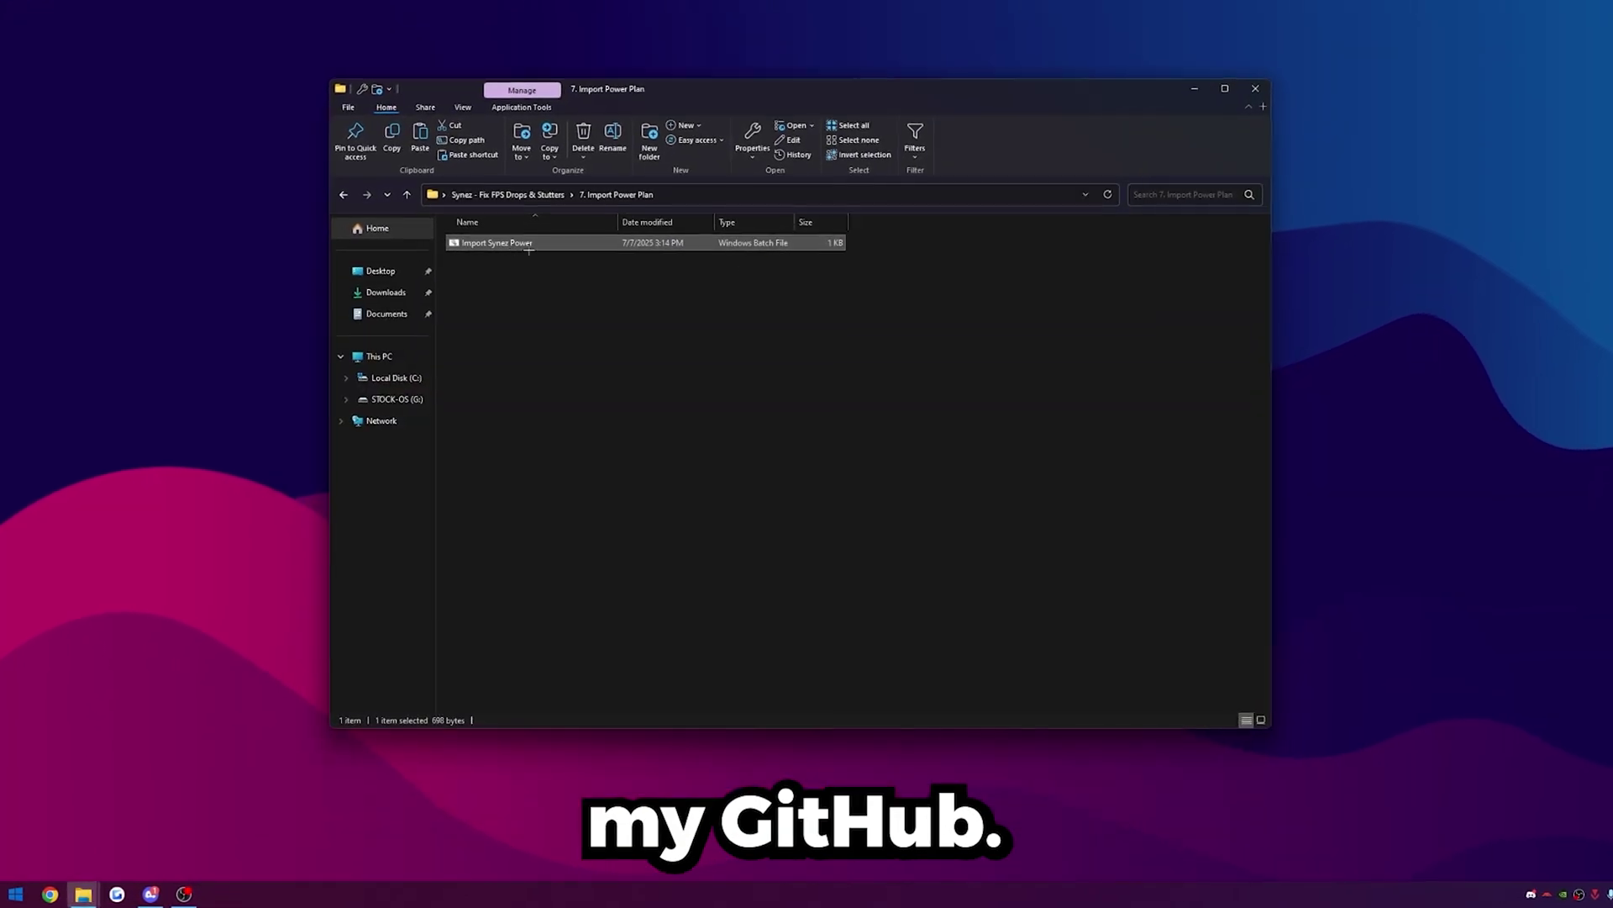
# Search Windows for the Edit power plan settings and check which plan is active and its display timeout.
pyautogui.press('super')
pyautogui.write('e')
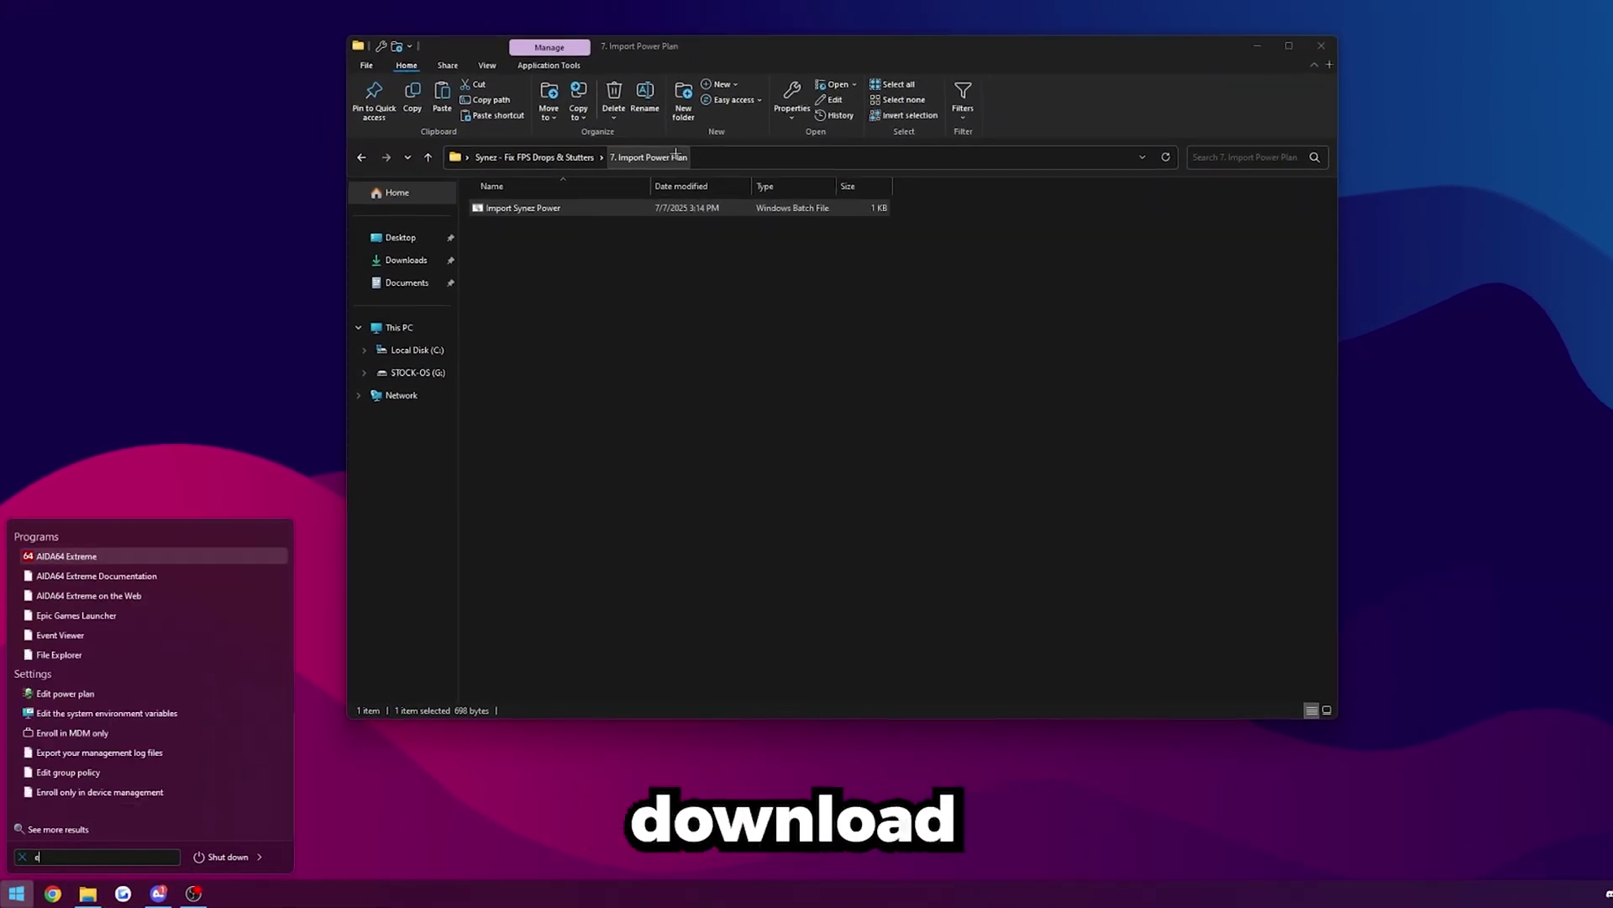
pyautogui.write('dit po')
pyautogui.press('Return')
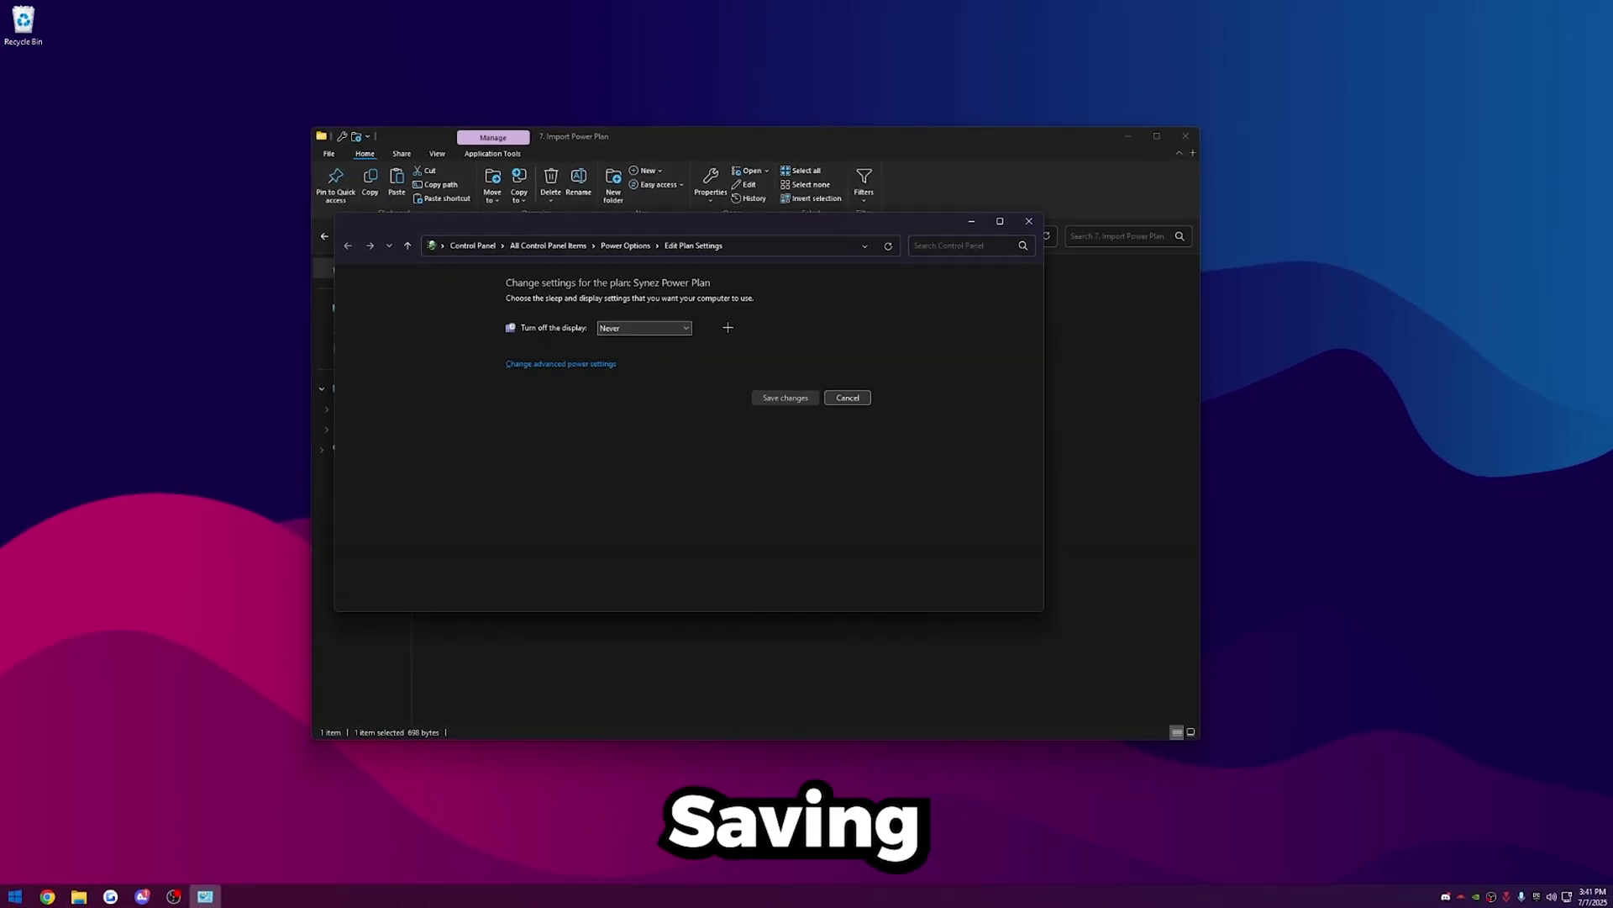
pyautogui.moveTo(802, 226); pyautogui.dragTo(771, 226)
pyautogui.click(996, 223)
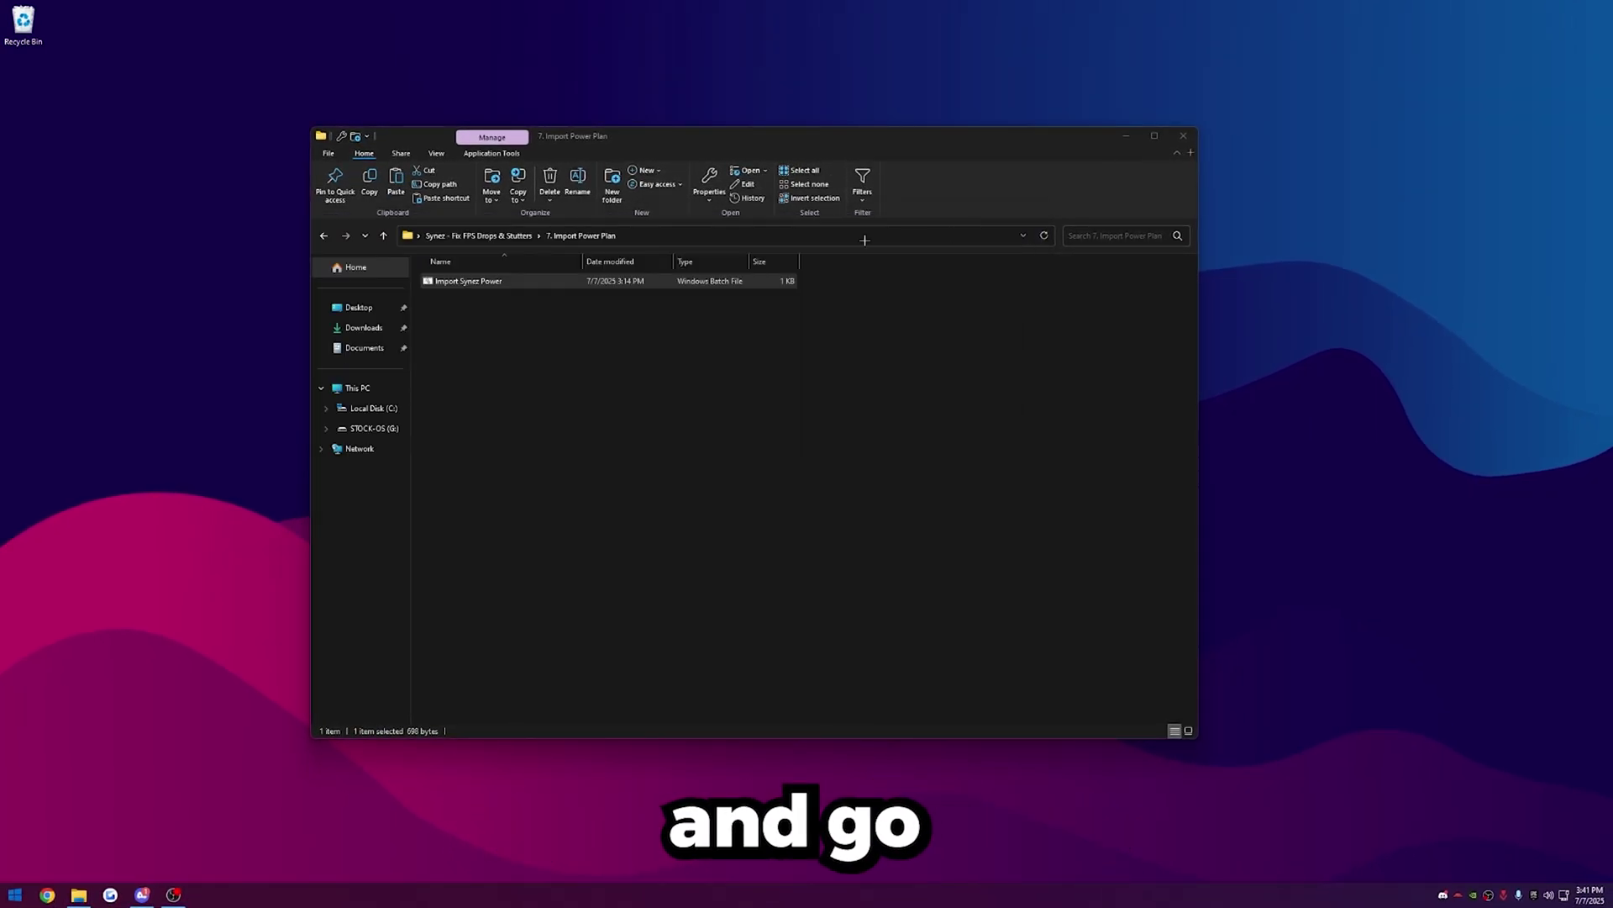
# Run hwinfo-installer from the 8. Check Hardware folder and install HWiNFO 64, launching it on completion.
pyautogui.click(506, 424)
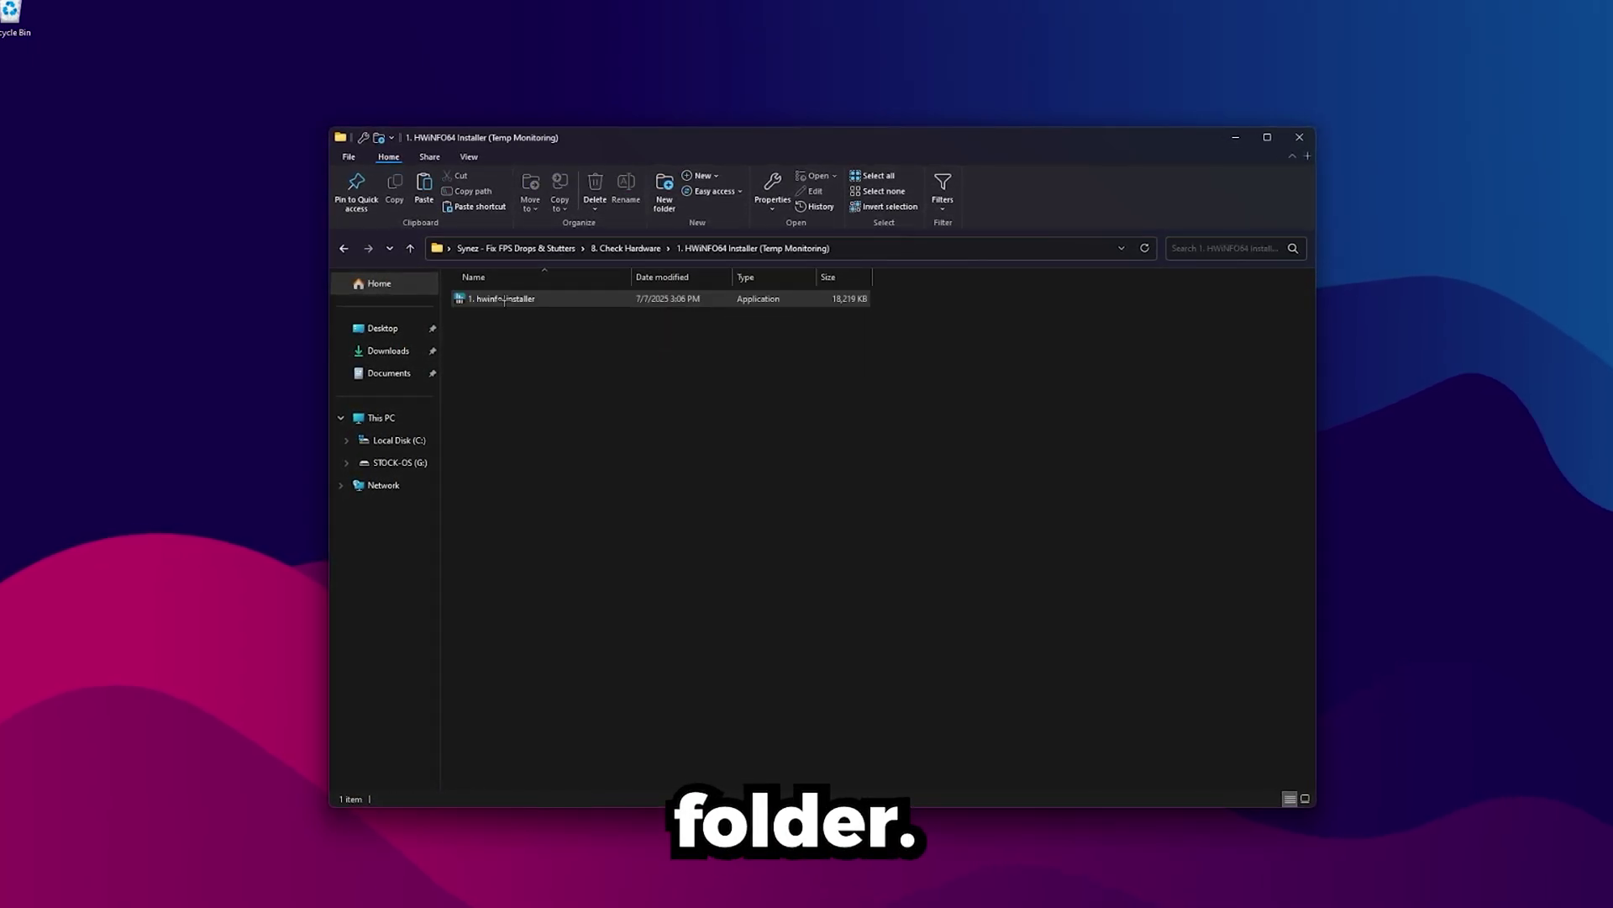
pyautogui.doubleClick(542, 298)
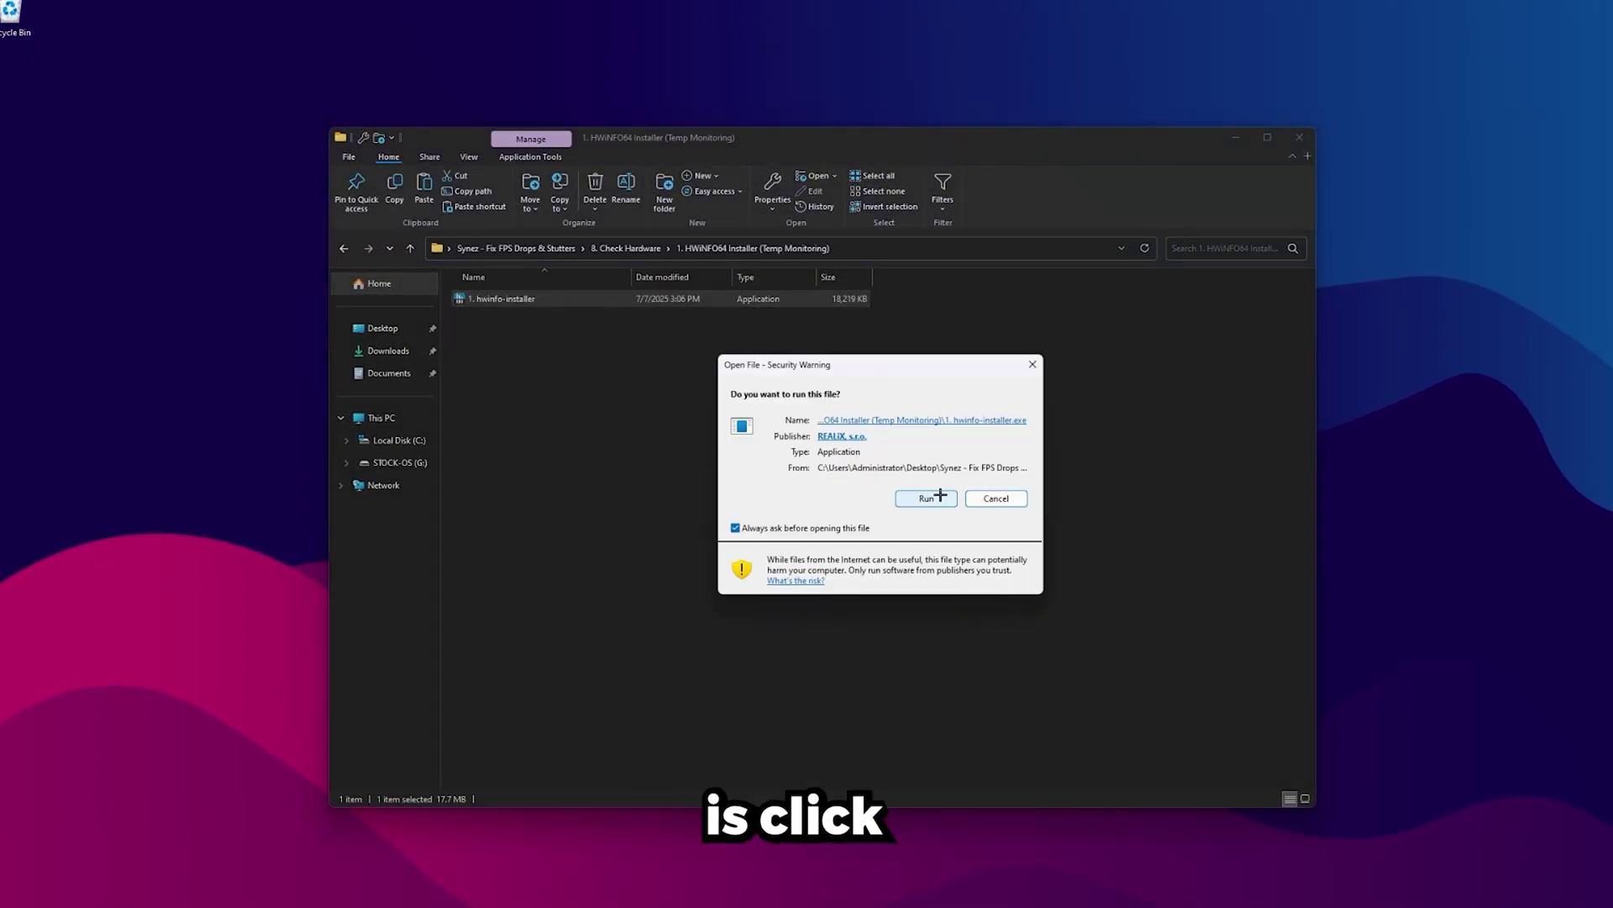
pyautogui.click(924, 497)
pyautogui.click(902, 521)
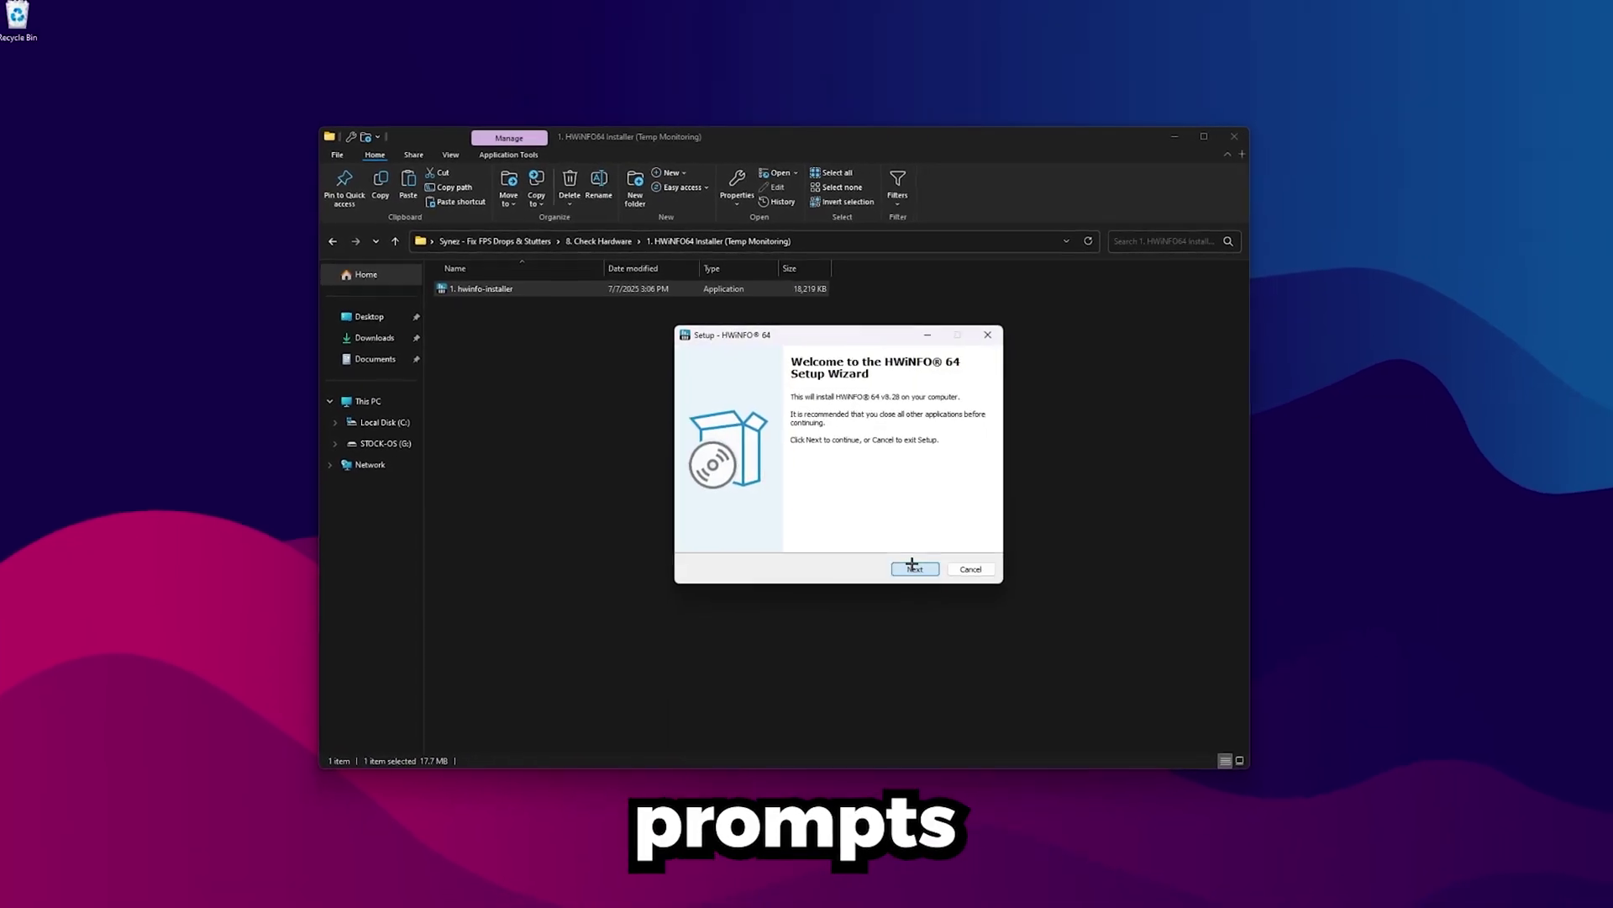
pyautogui.click(915, 566)
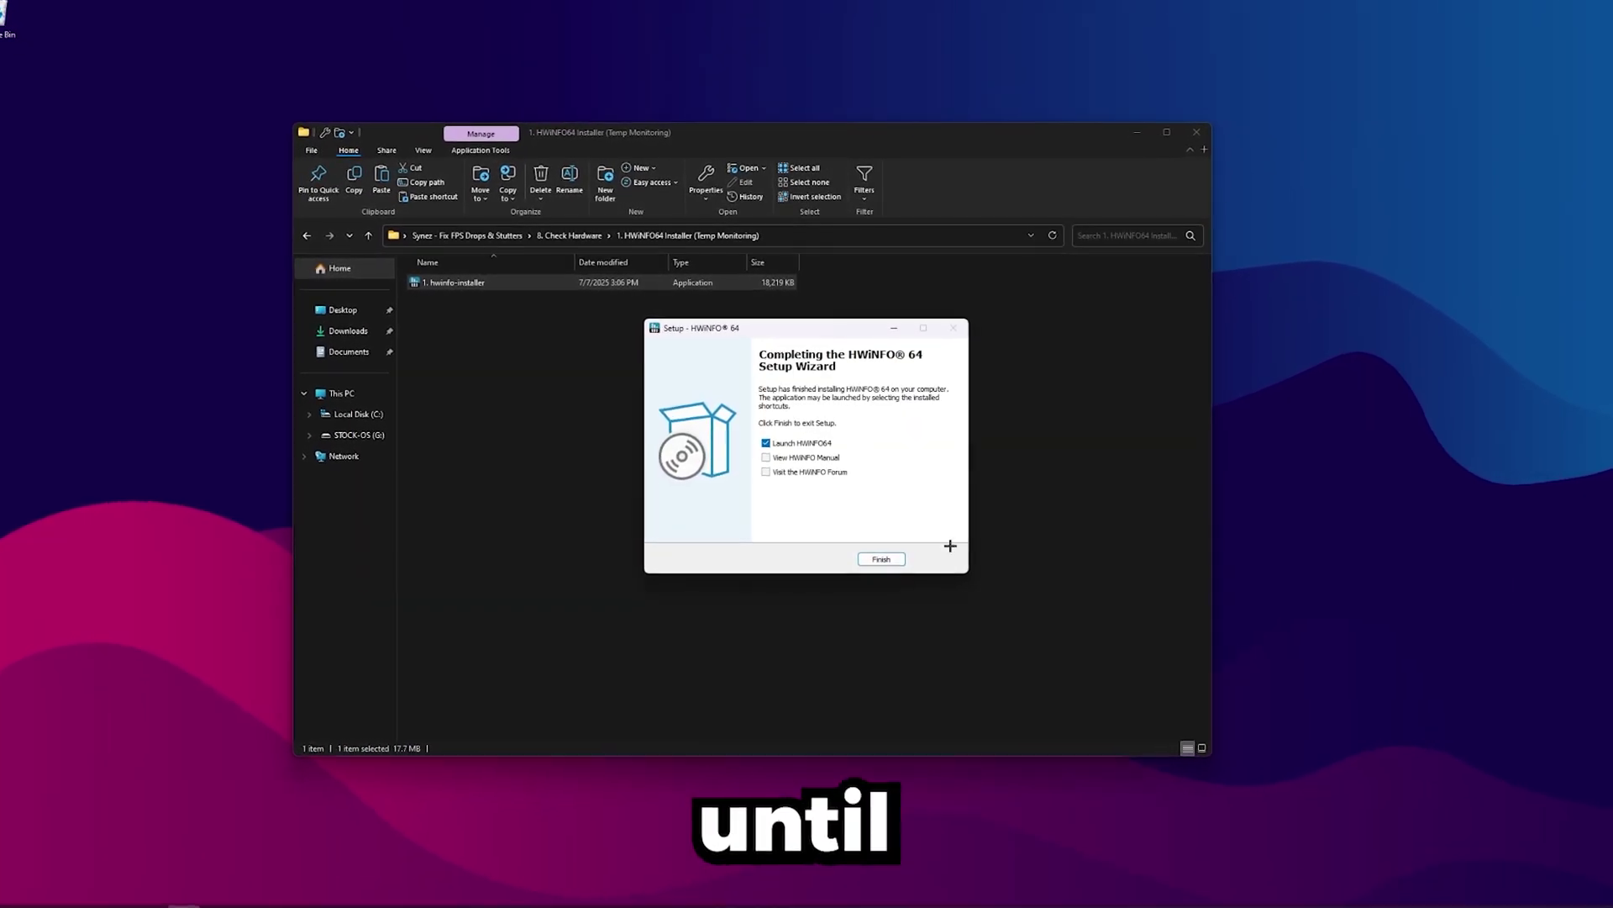
pyautogui.click(888, 554)
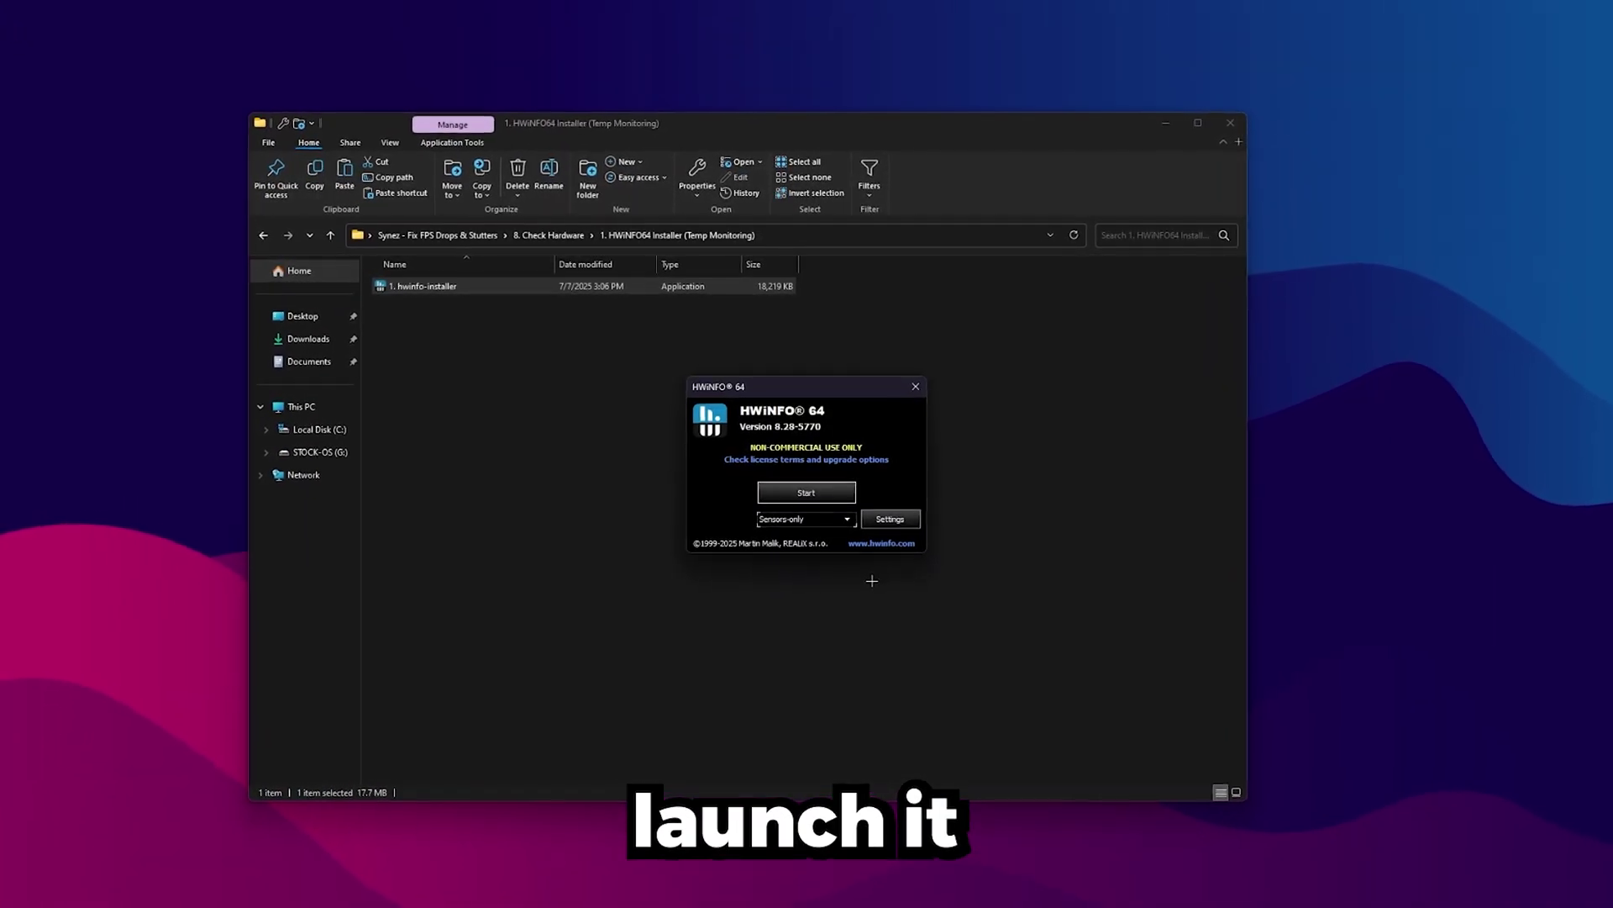
# Start HWiNFO 64 in Sensors-only mode.
pyautogui.click(806, 514)
pyautogui.click(788, 527)
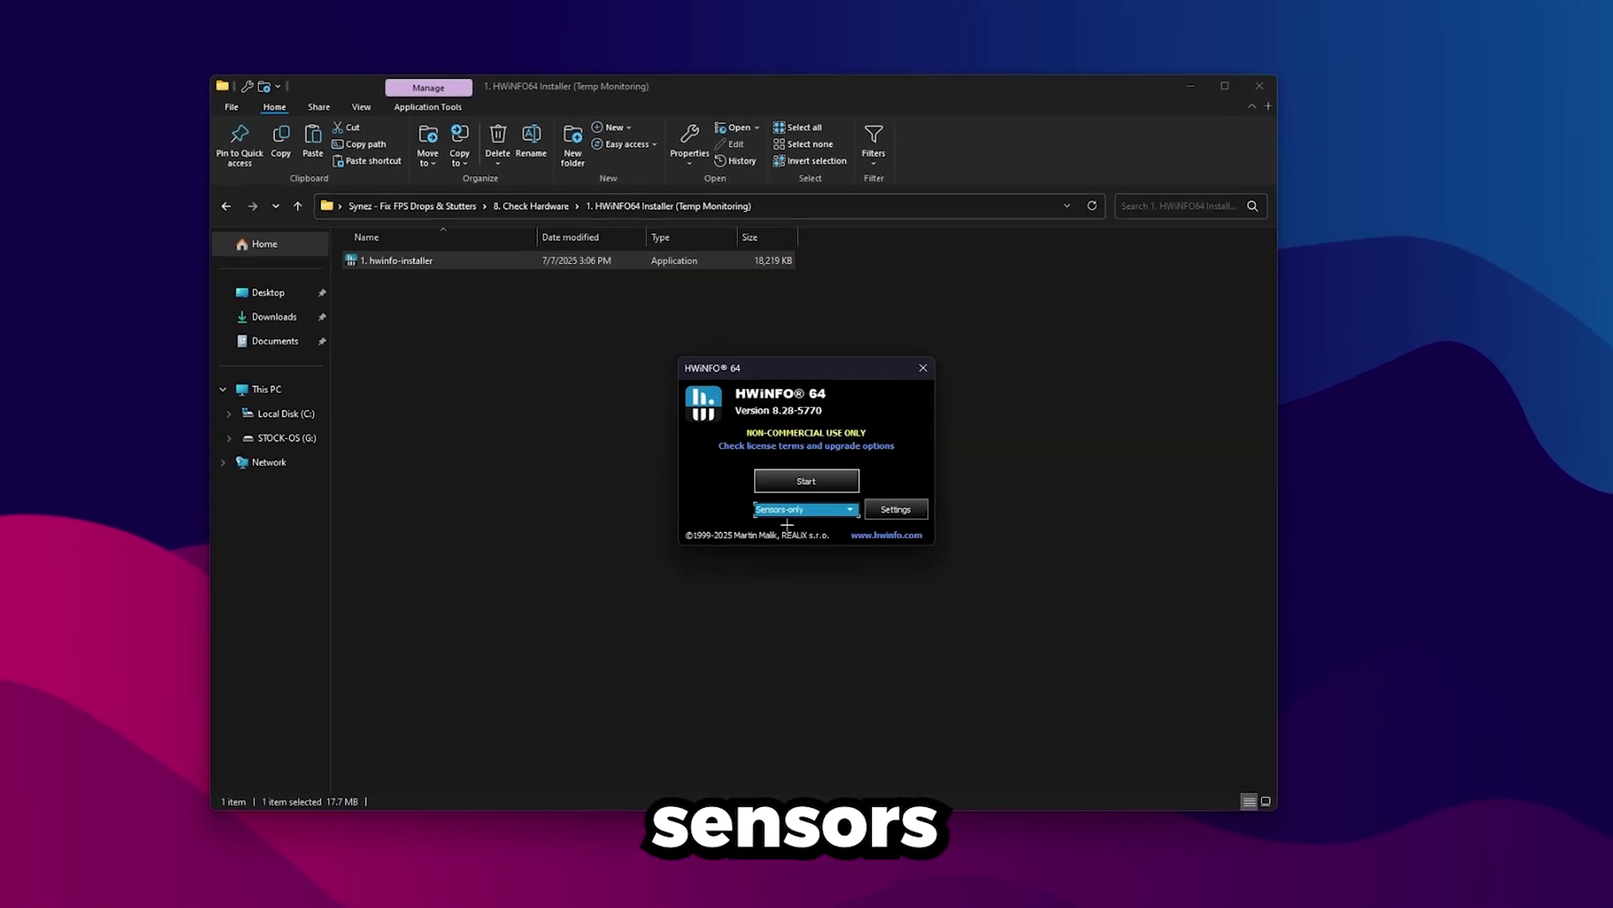
pyautogui.click(790, 511)
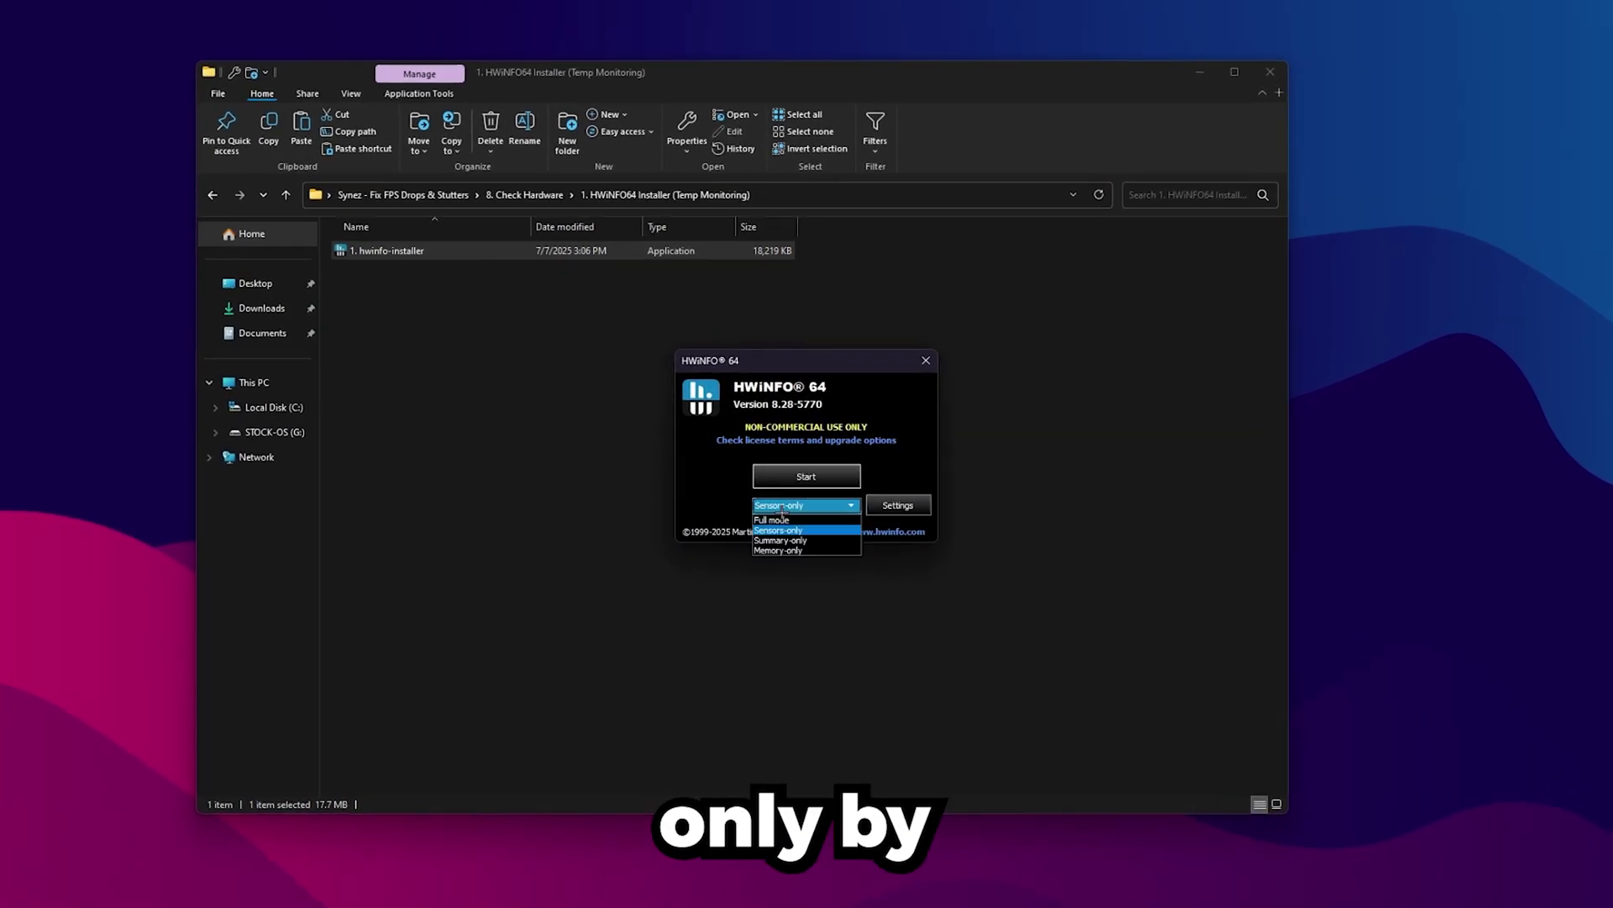
pyautogui.click(790, 524)
pyautogui.click(793, 510)
pyautogui.click(795, 518)
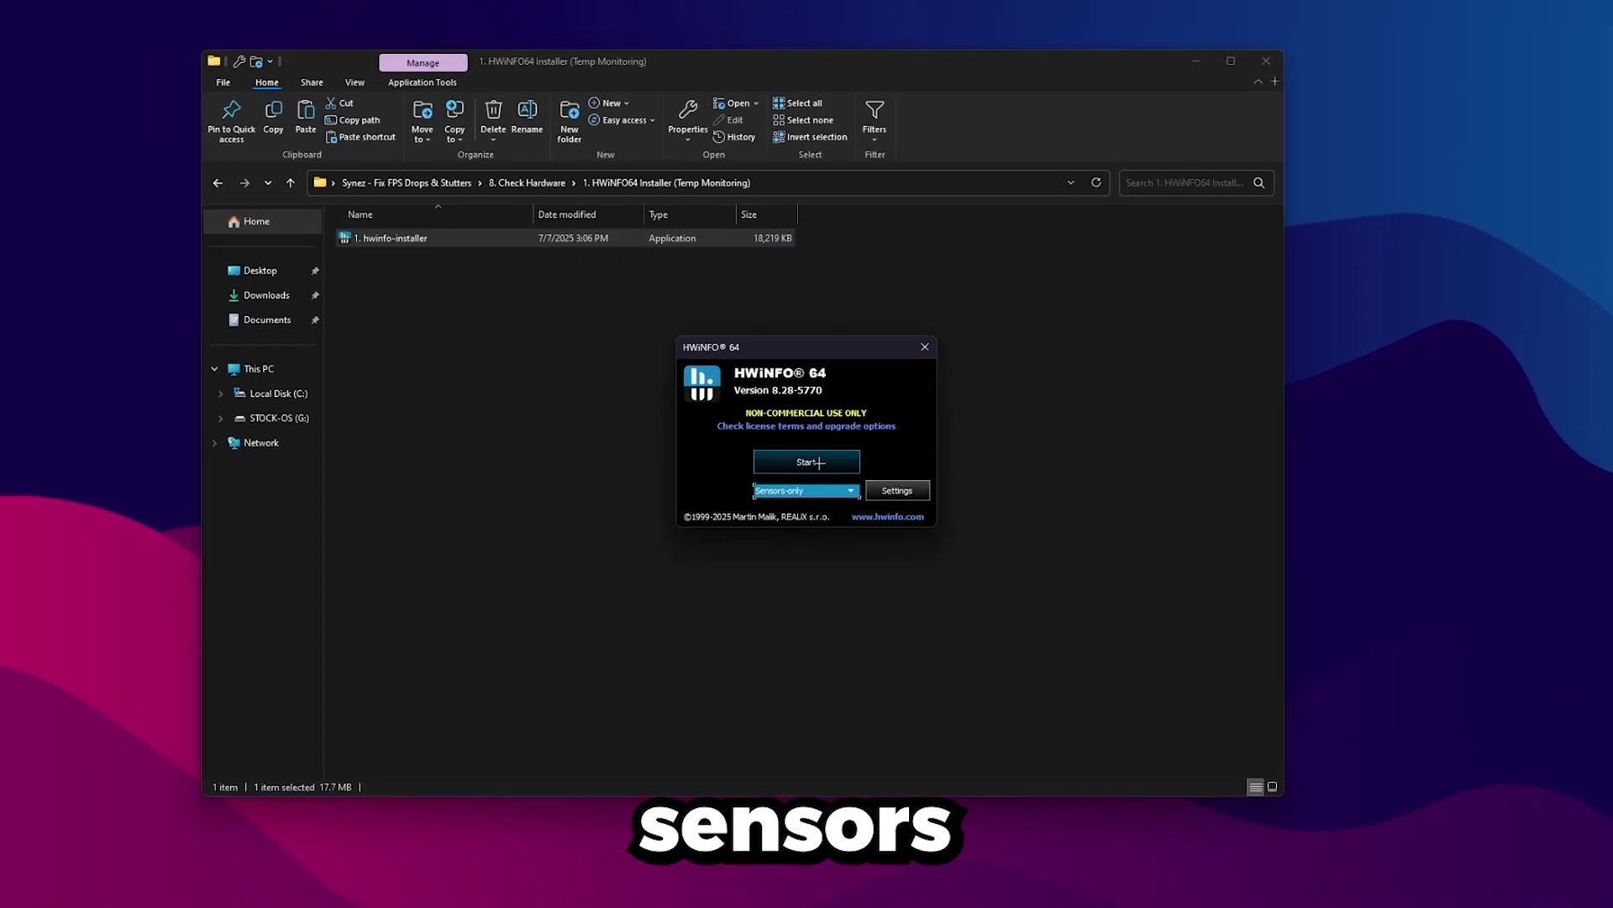
pyautogui.click(806, 460)
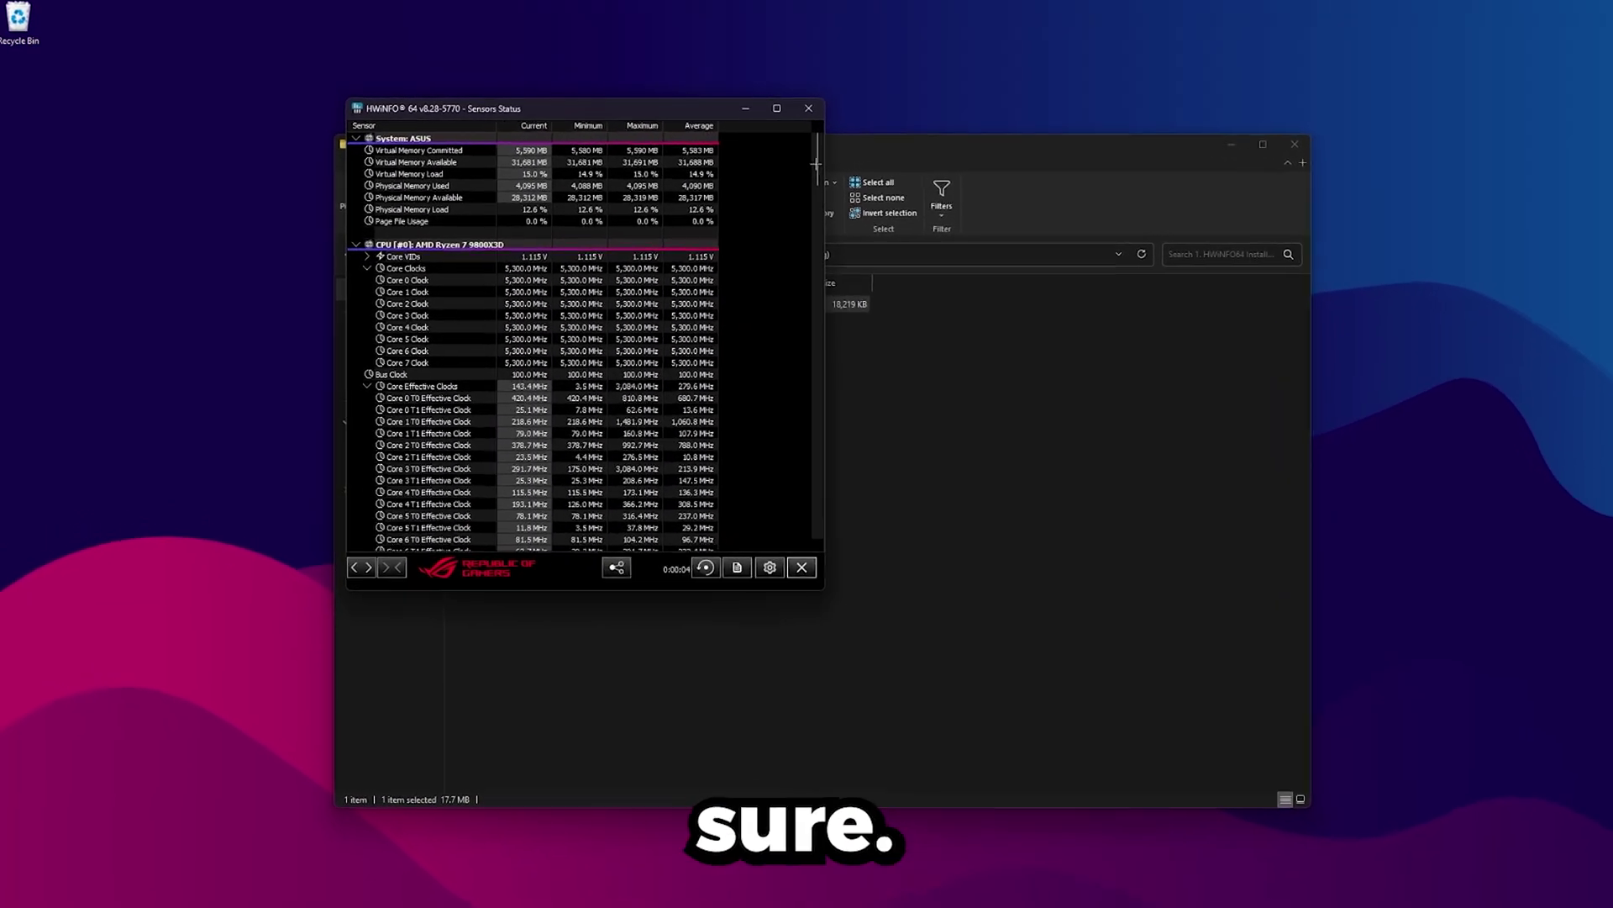
# Find the CPU (Tctl/Tdie) temperature in the CPU Enhanced section of the HWiNFO sensor list.
pyautogui.moveTo(750, 155); pyautogui.dragTo(750, 167)
pyautogui.moveTo(847, 187); pyautogui.dragTo(845, 229)
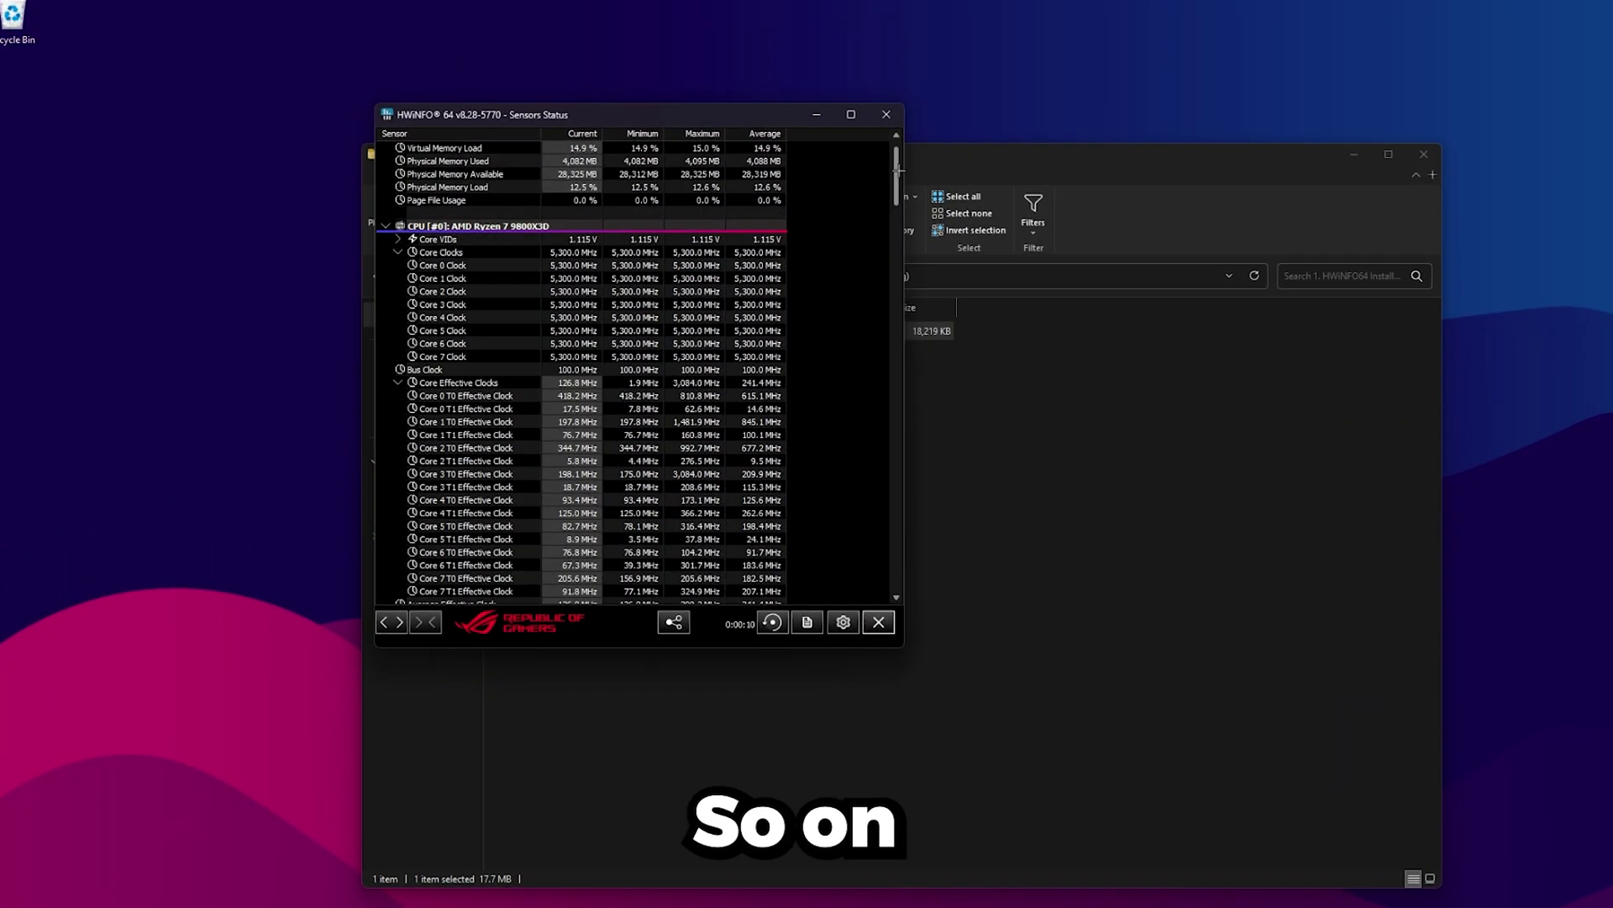
pyautogui.moveTo(843, 161); pyautogui.dragTo(896, 240)
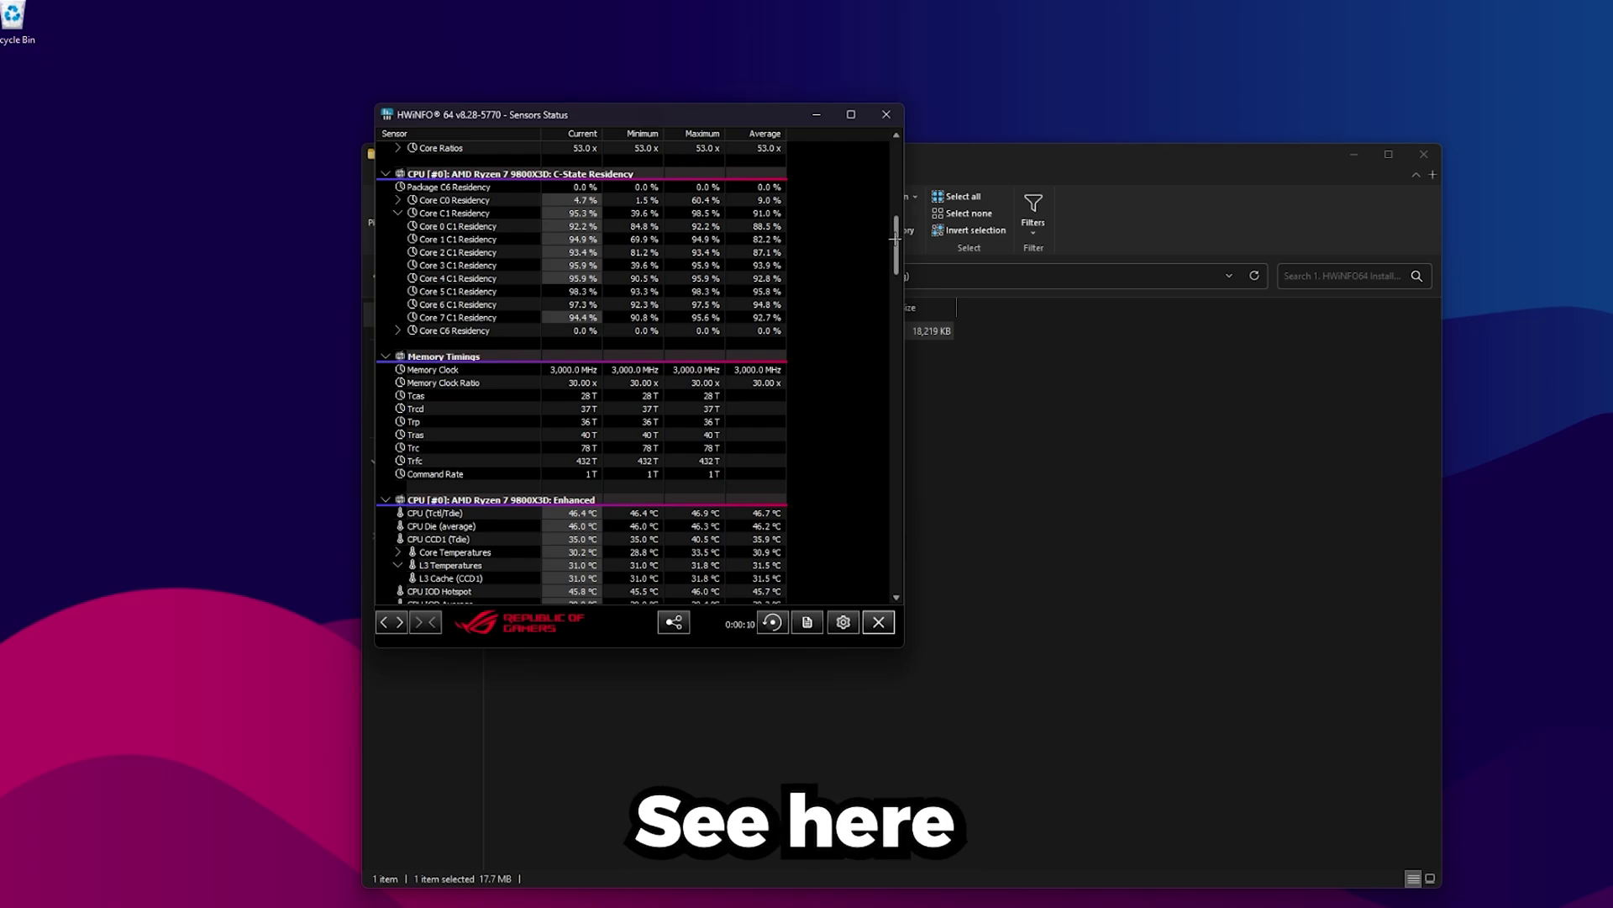
pyautogui.scroll(-4, 531, 496)
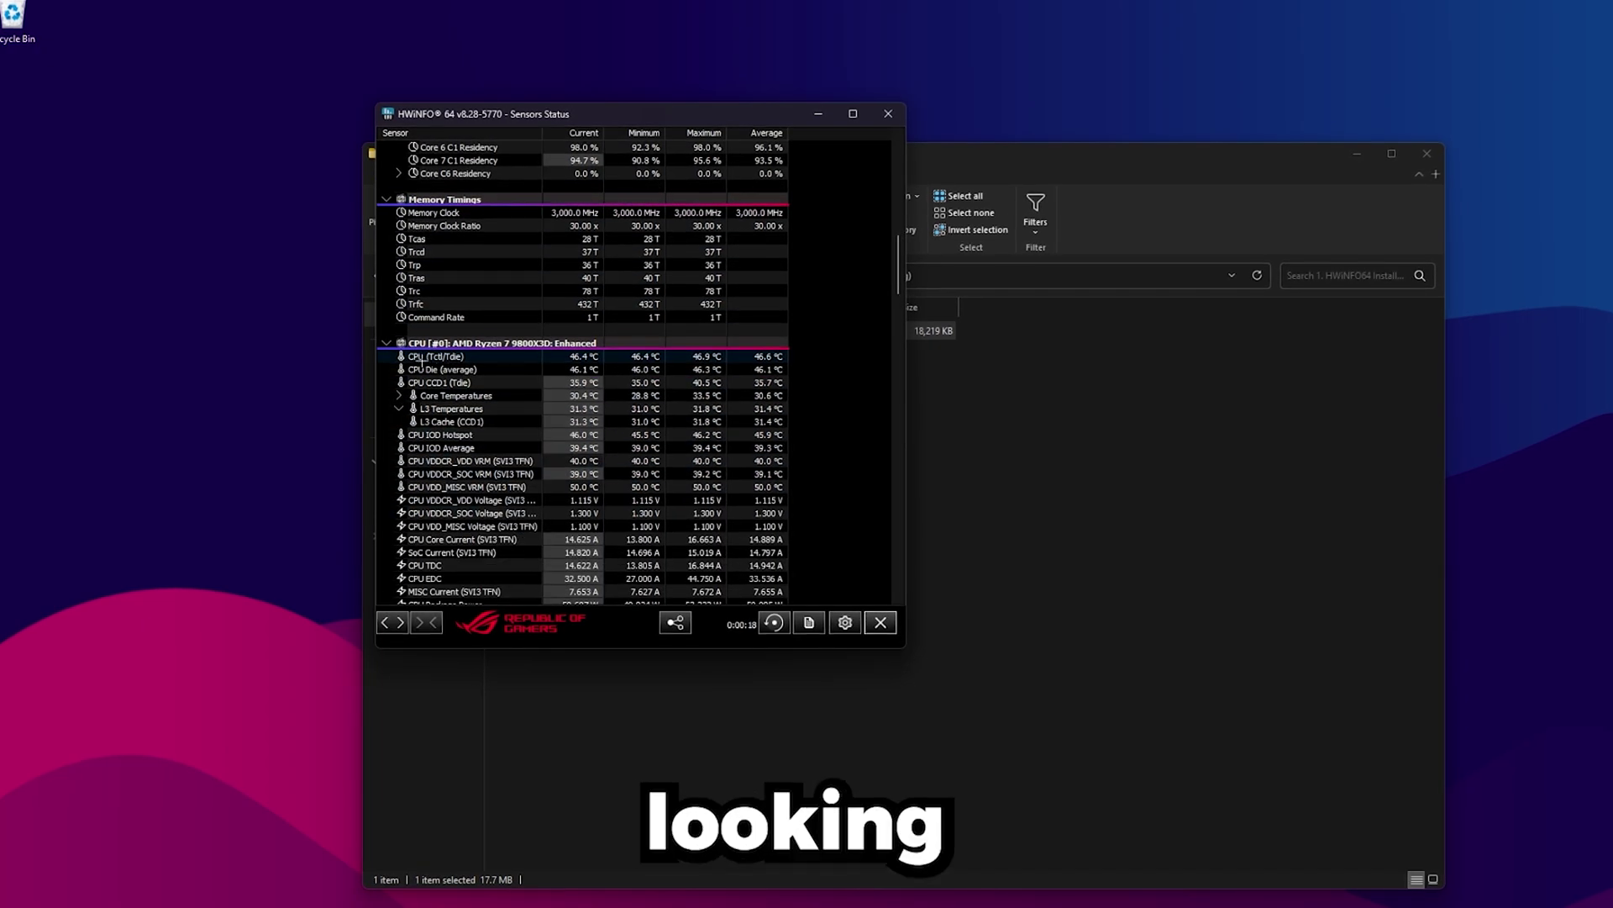
pyautogui.click(471, 359)
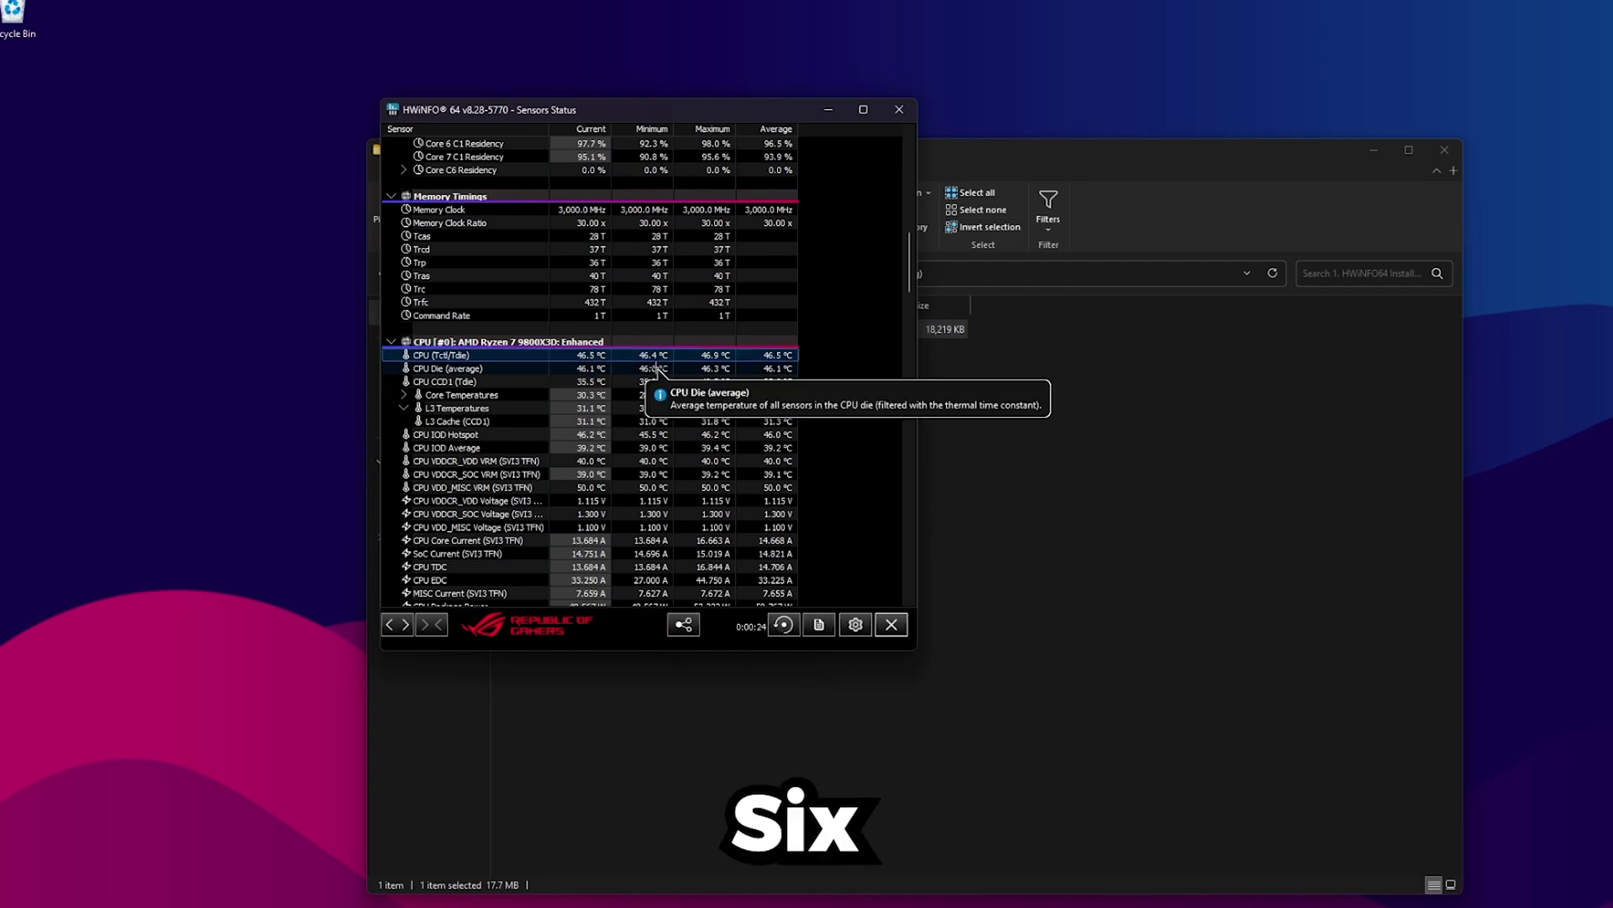
# Arrange the HWiNFO sensors beside the File Explorer window and go back to the 8. Check Hardware folder, keeping CPU (Tctl/Tdie) in view.
pyautogui.moveTo(656, 109); pyautogui.dragTo(304, 146)
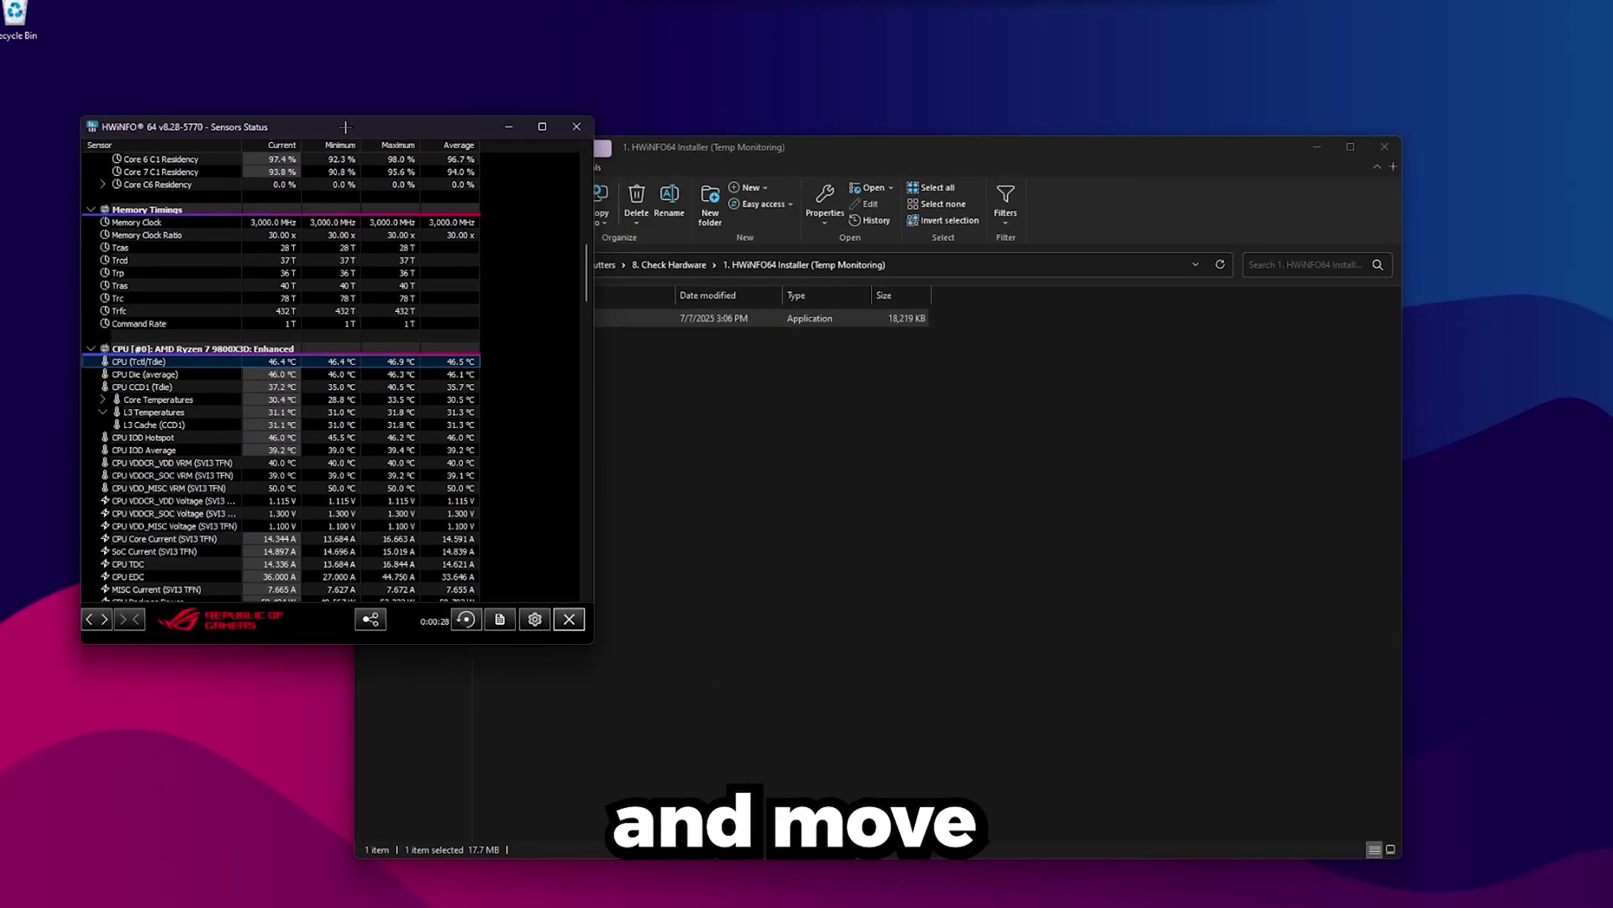
pyautogui.click(712, 367)
pyautogui.moveTo(715, 147); pyautogui.dragTo(823, 145)
pyautogui.click(430, 240)
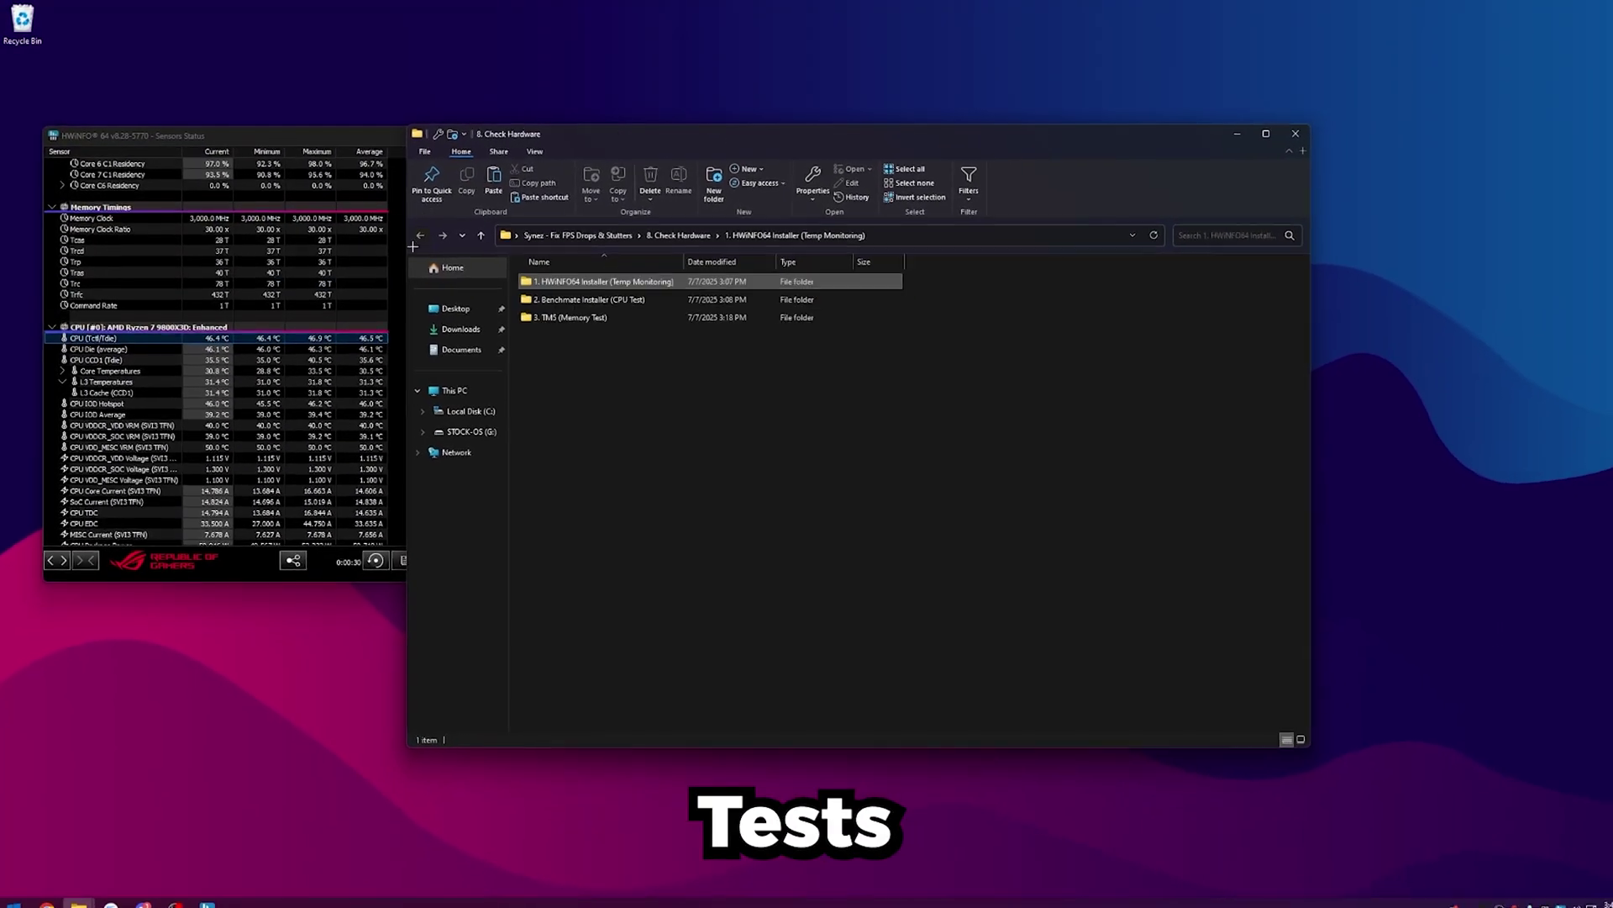
pyautogui.click(334, 369)
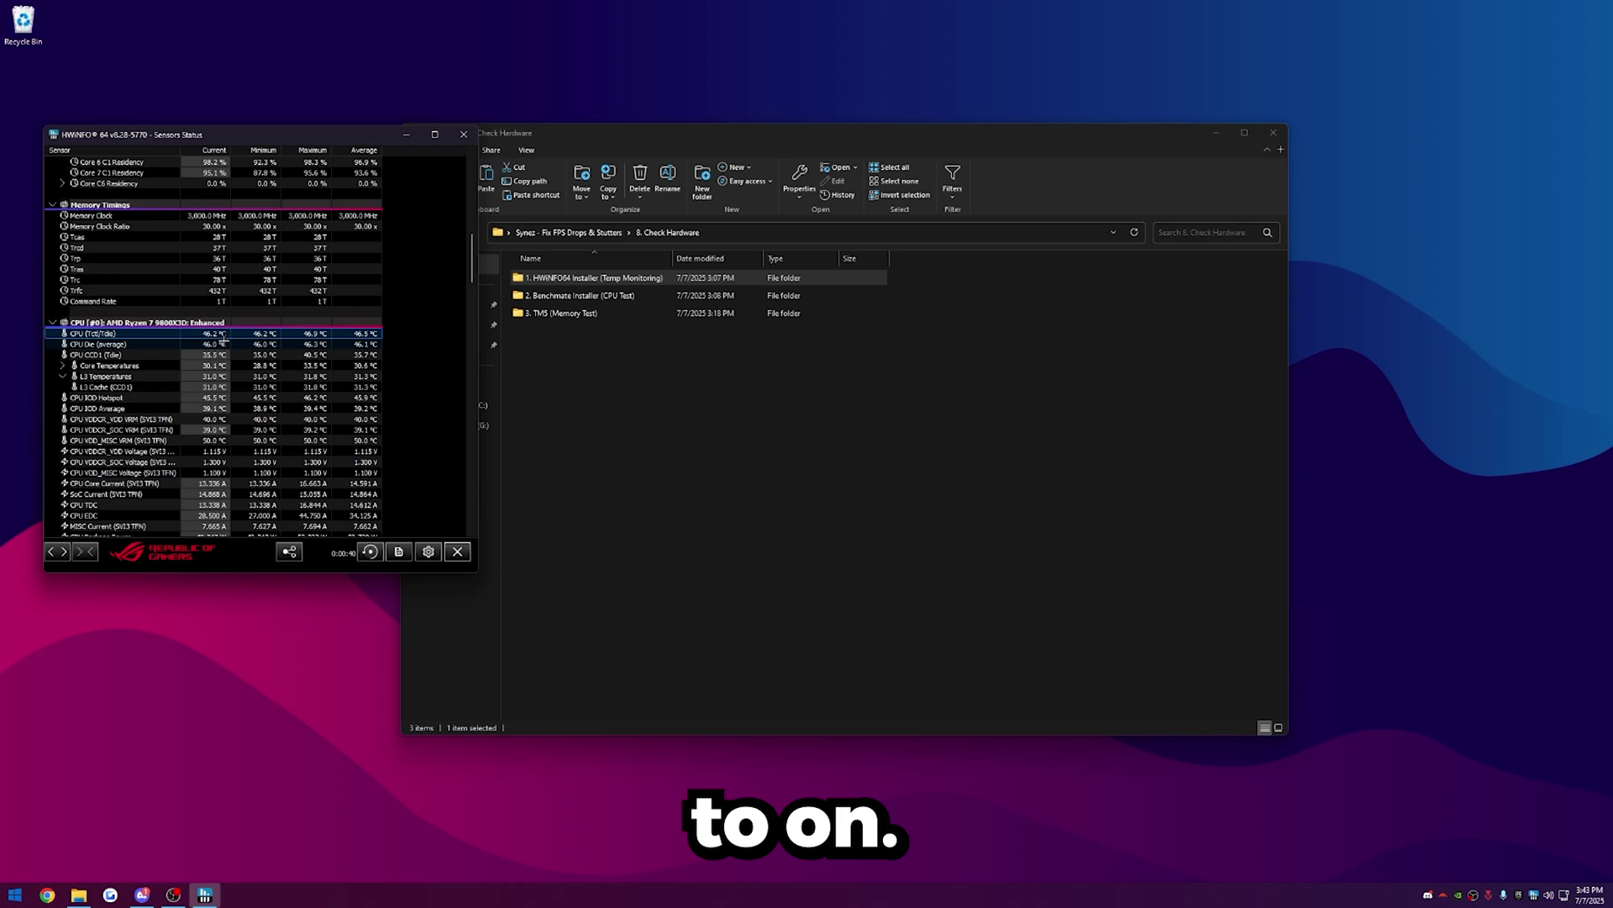
pyautogui.click(186, 336)
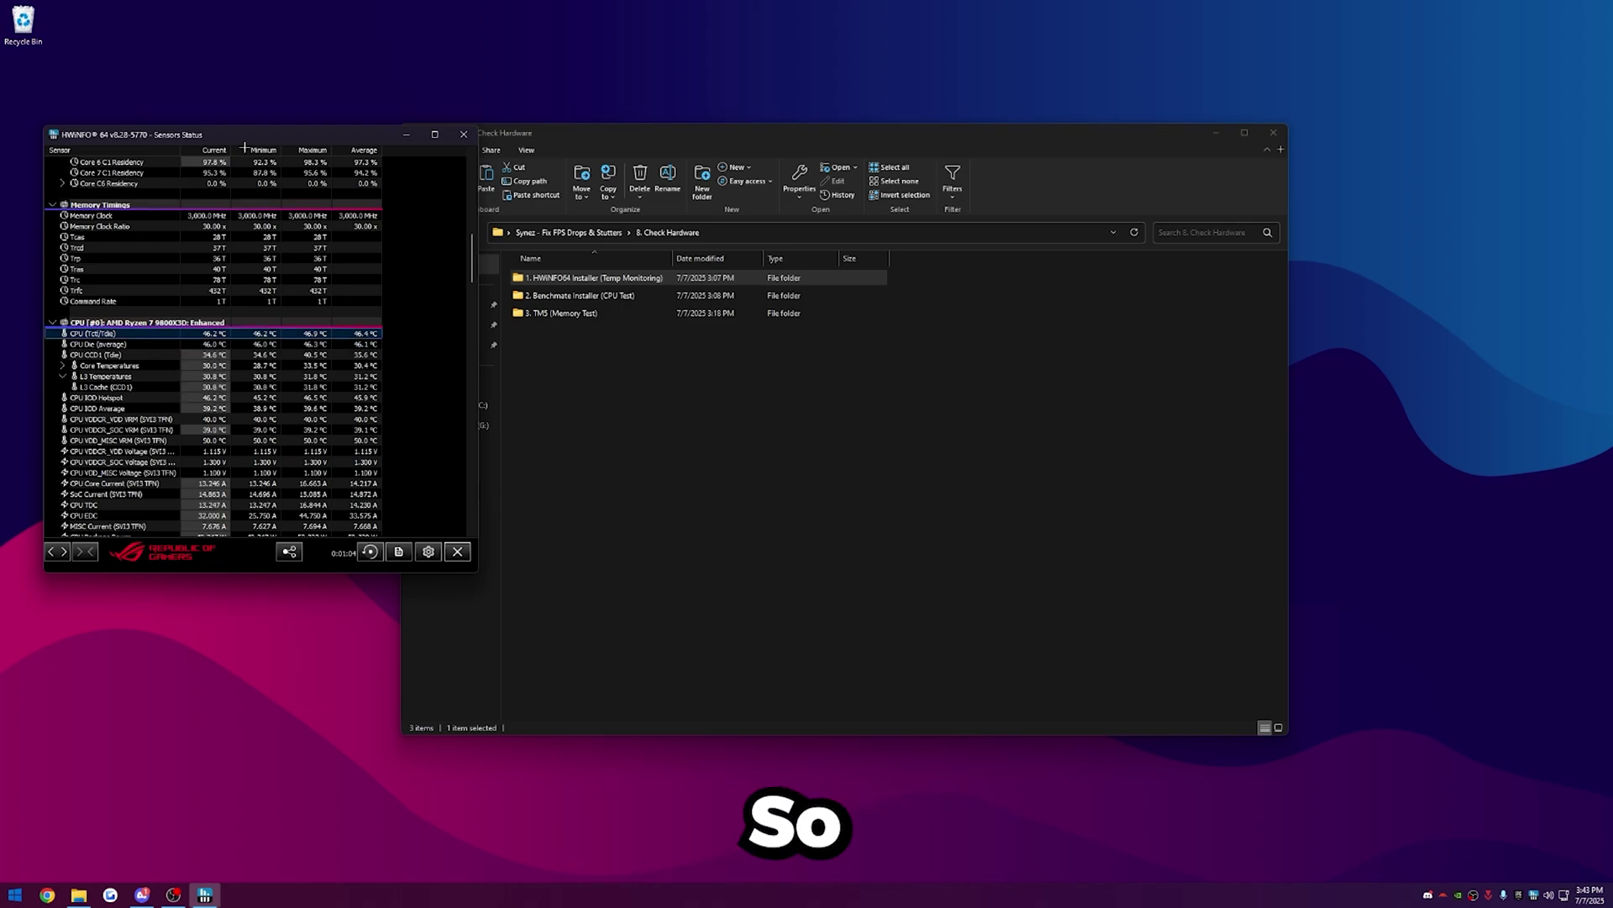
pyautogui.moveTo(239, 137); pyautogui.dragTo(225, 137)
# Open the BenchMate website from the 2. Benchmate Installer (CPU Test) folder and download the BenchMate 13.5.0 installer.
pyautogui.doubleClick(579, 295)
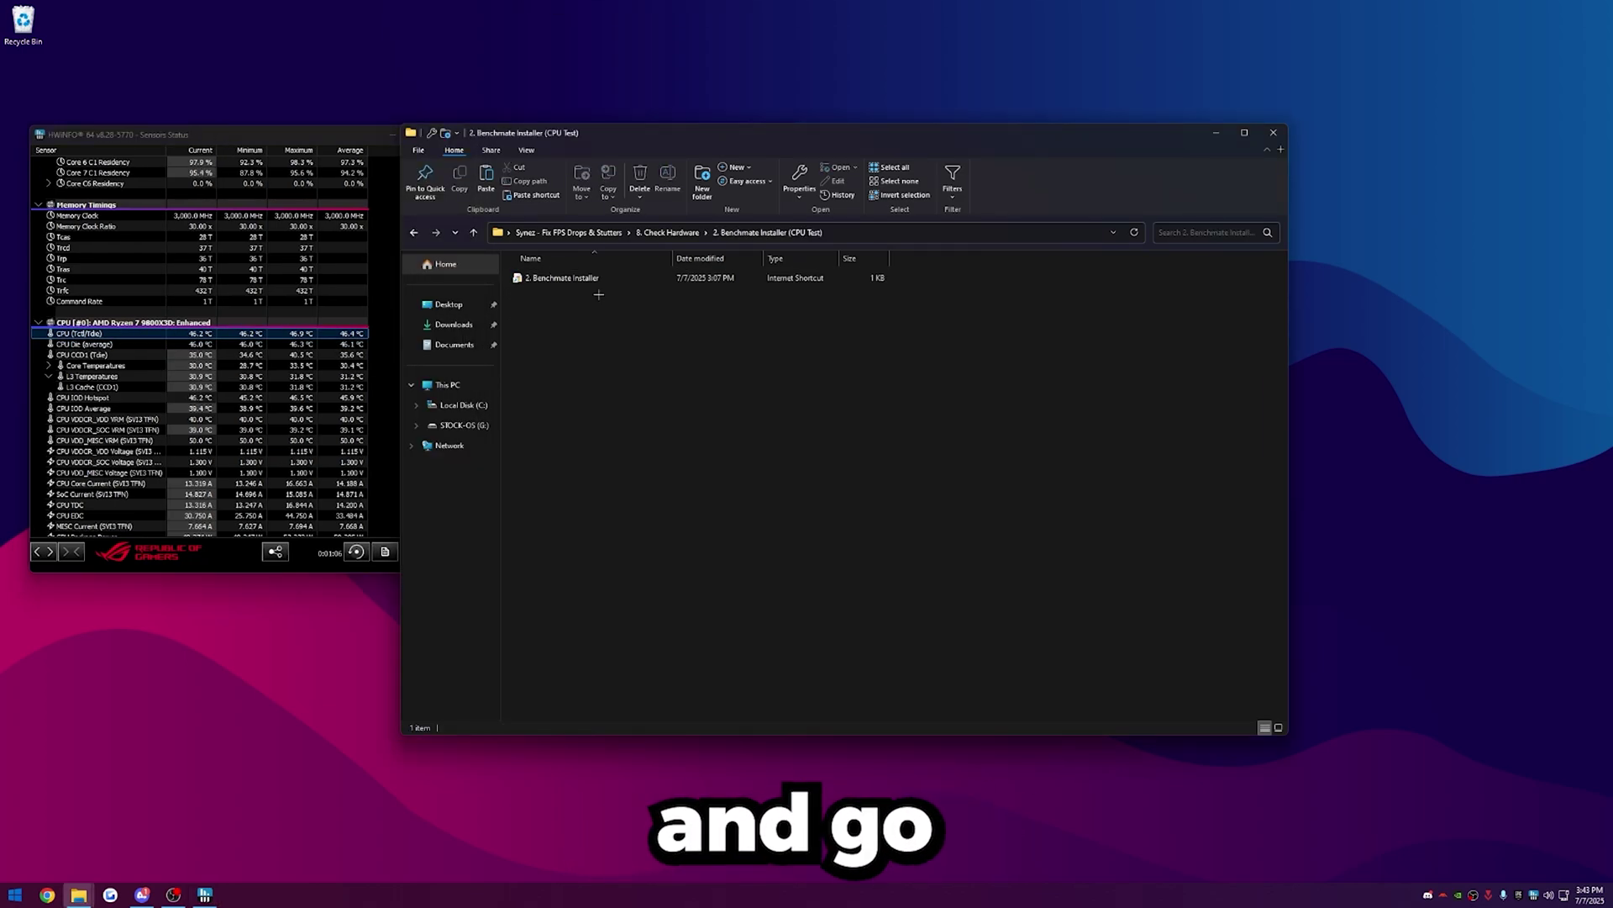
pyautogui.doubleClick(583, 277)
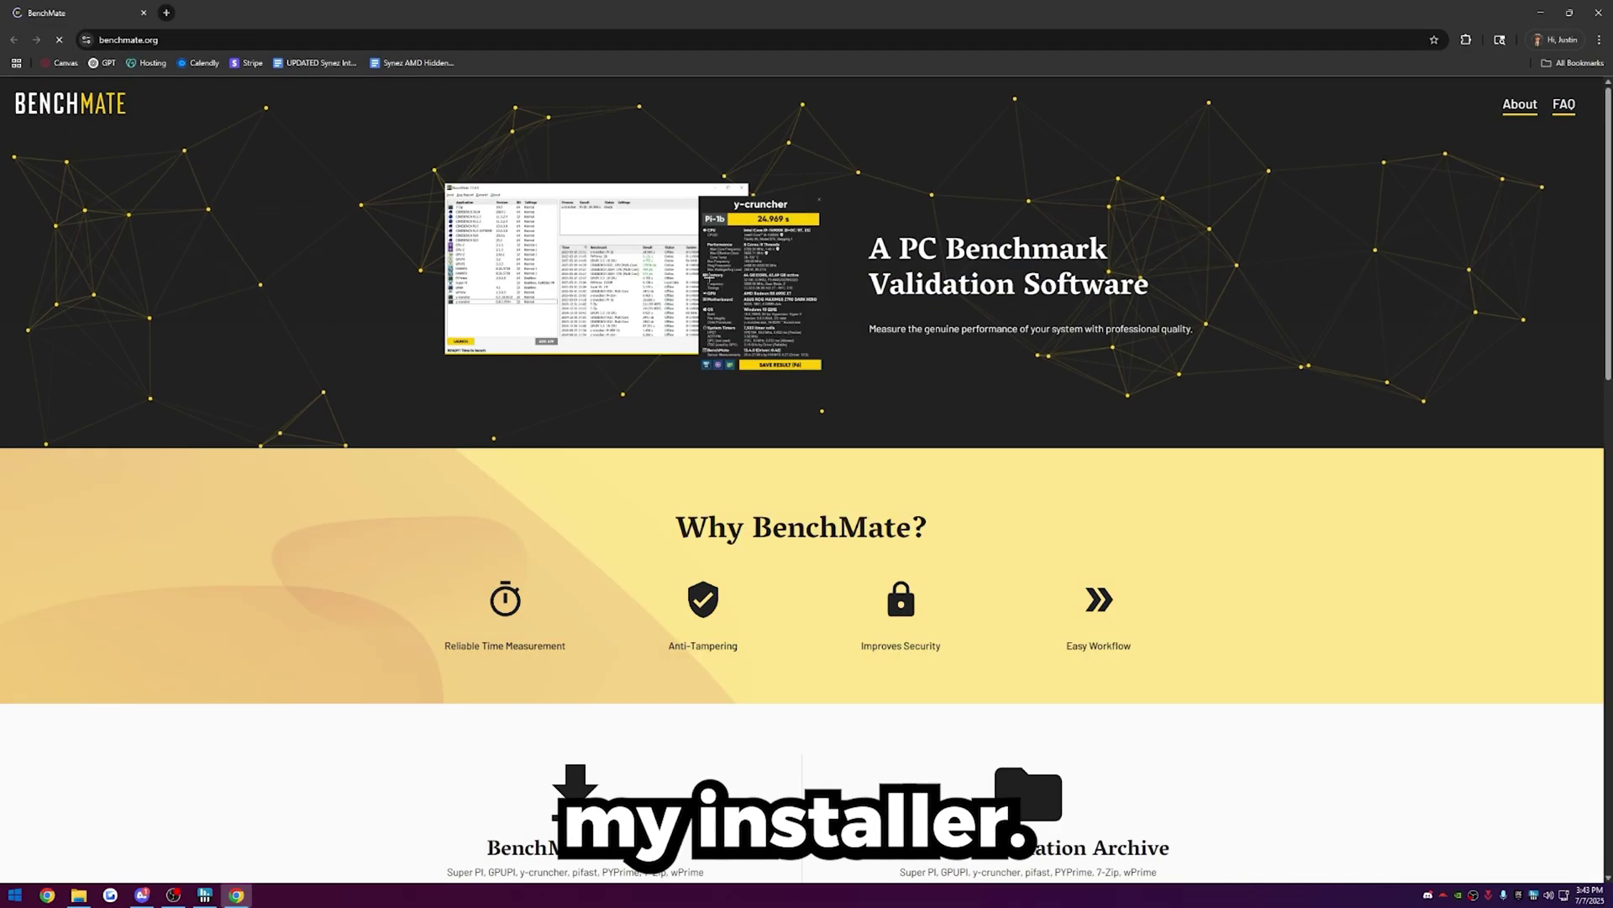
pyautogui.scroll(-4, 806, 454)
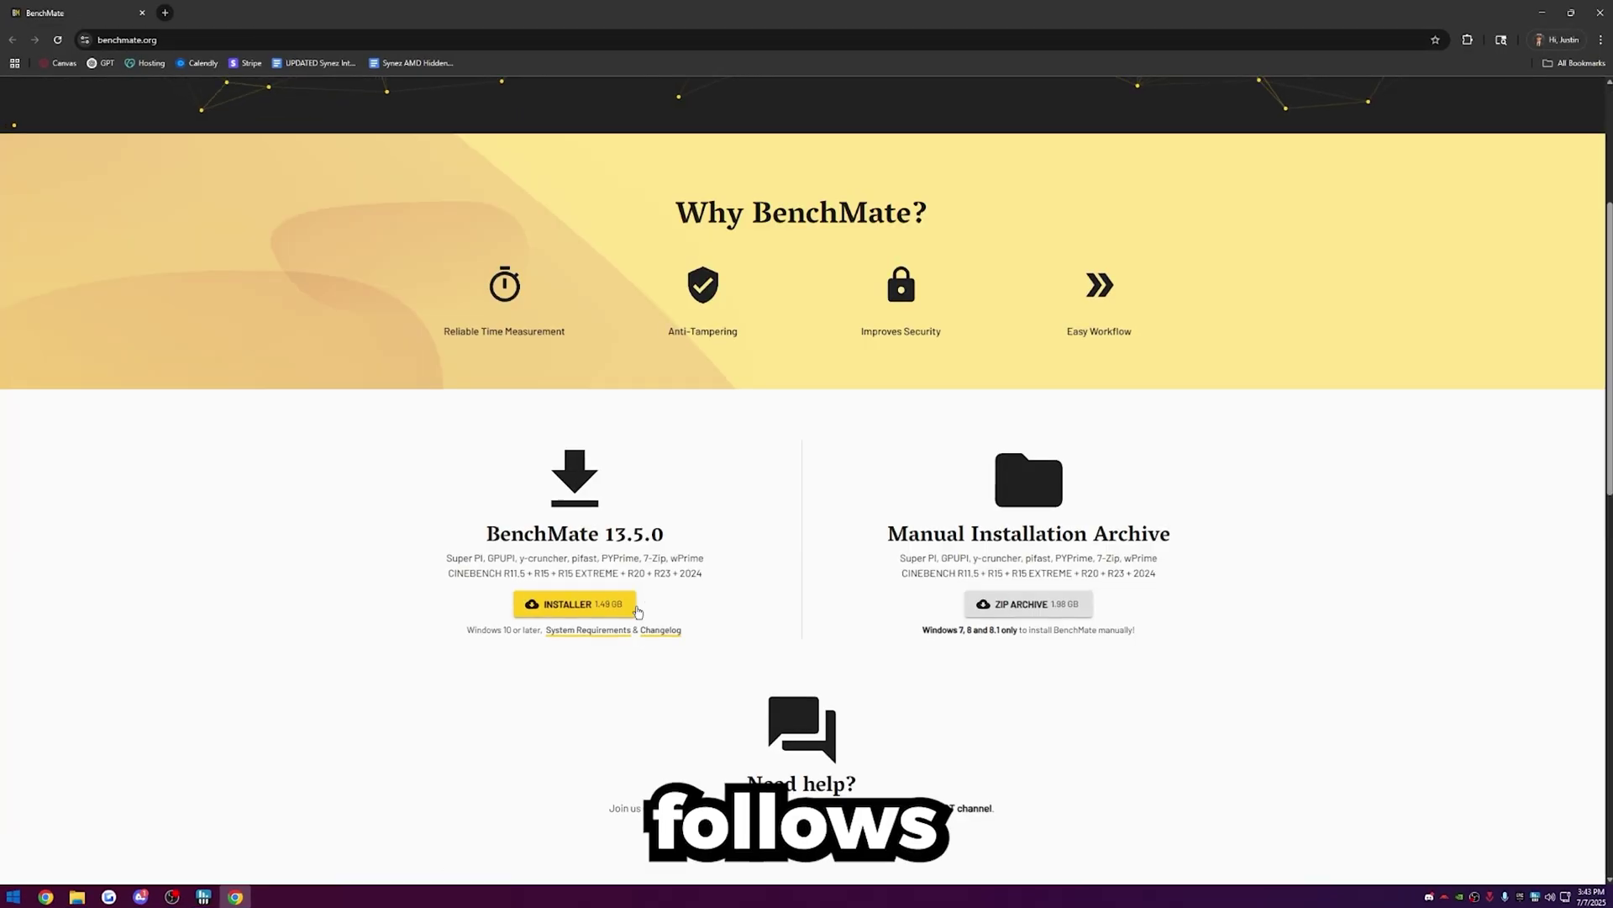
pyautogui.moveTo(777, 10); pyautogui.dragTo(984, 88)
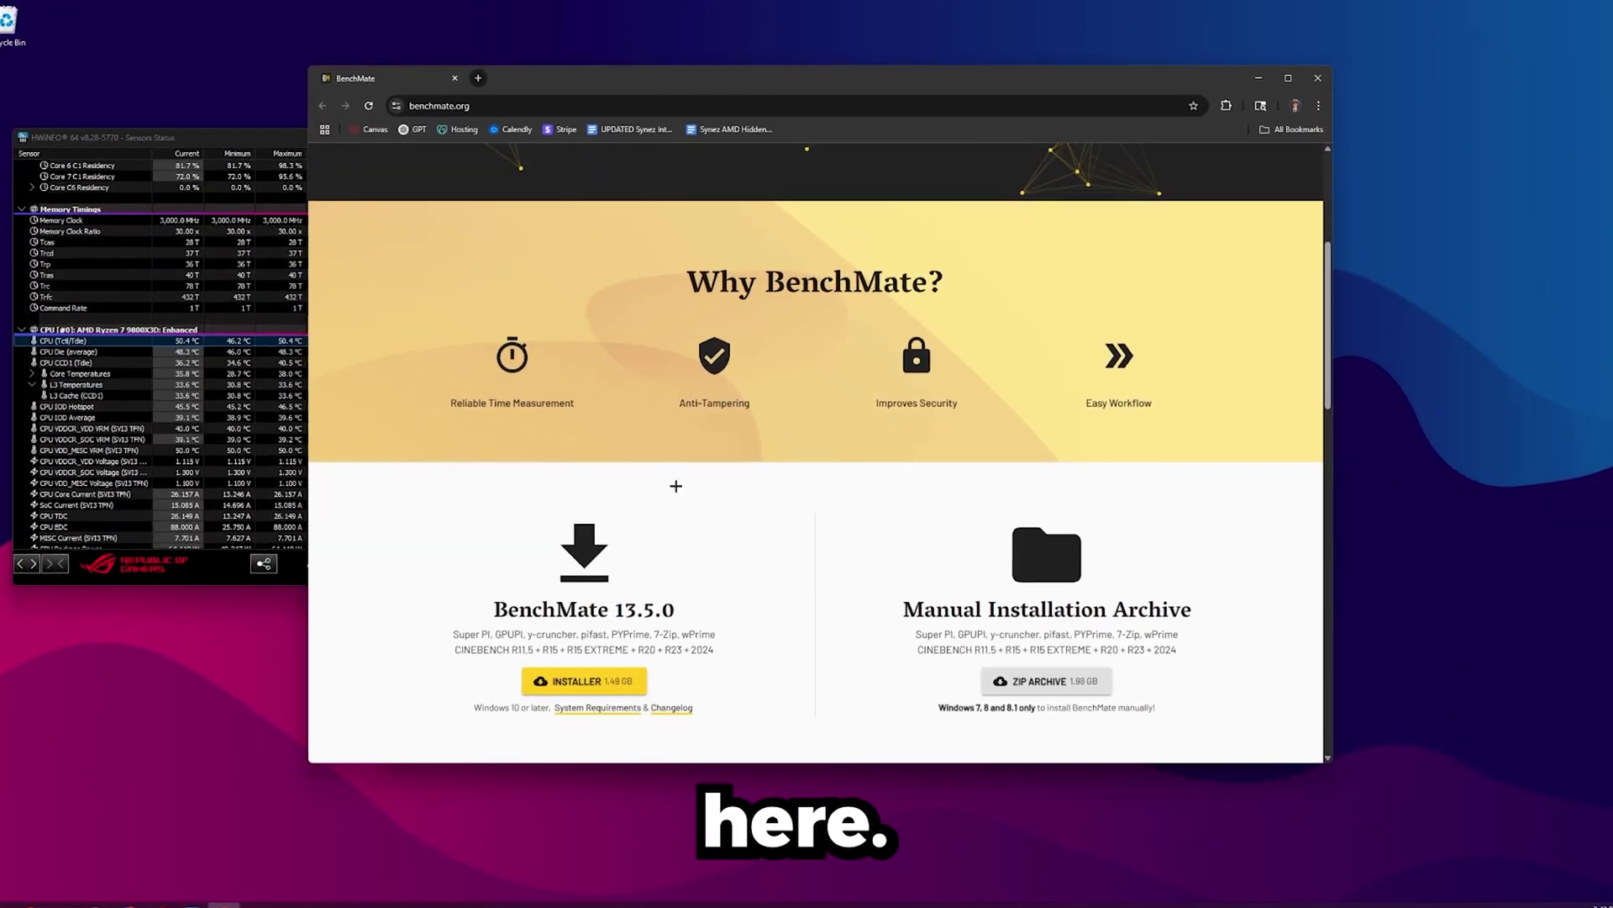
pyautogui.scroll(-2, 676, 486)
pyautogui.click(622, 555)
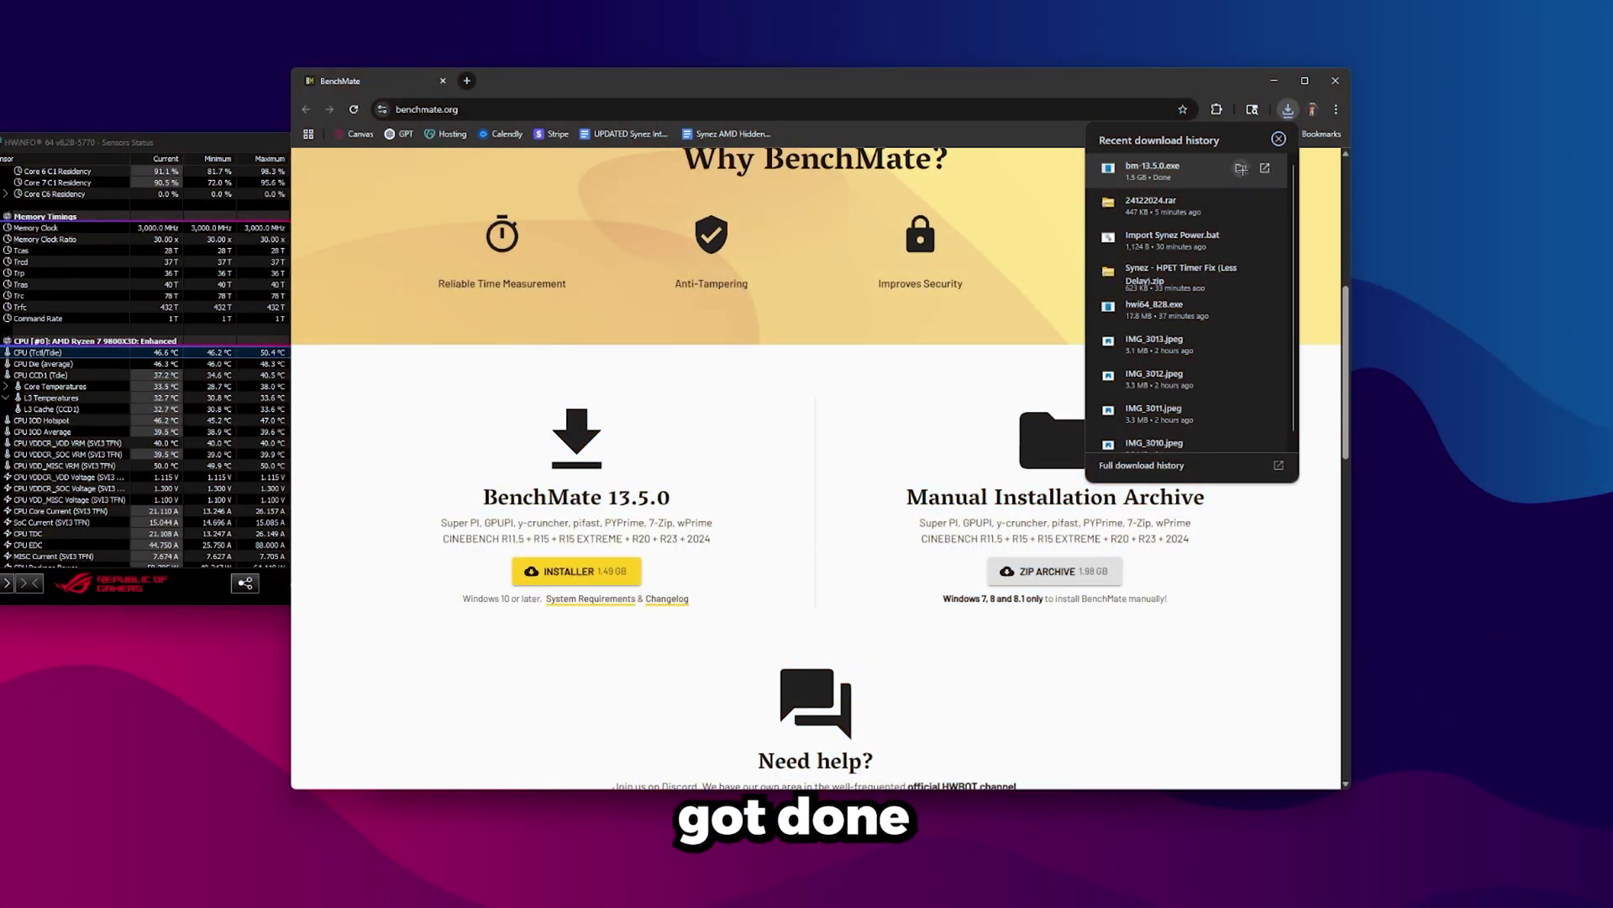
# Run the downloaded bm-13.5.0.exe and install BenchMate with Launch when ready enabled, allowing the security warnings.
pyautogui.click(1163, 164)
pyautogui.click(840, 478)
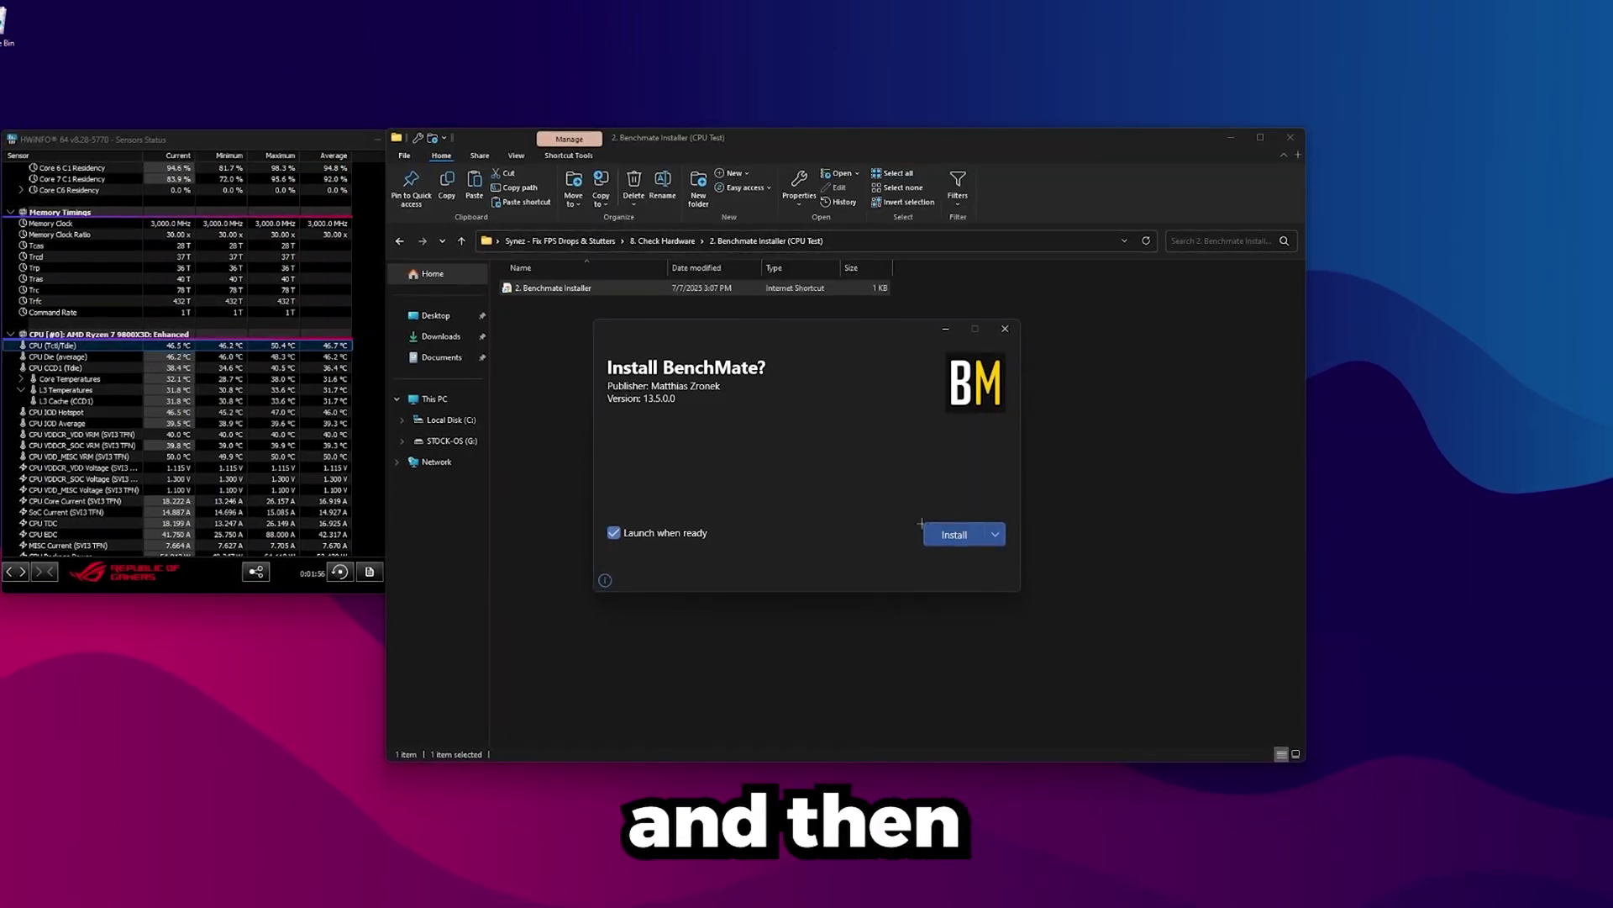
pyautogui.click(959, 535)
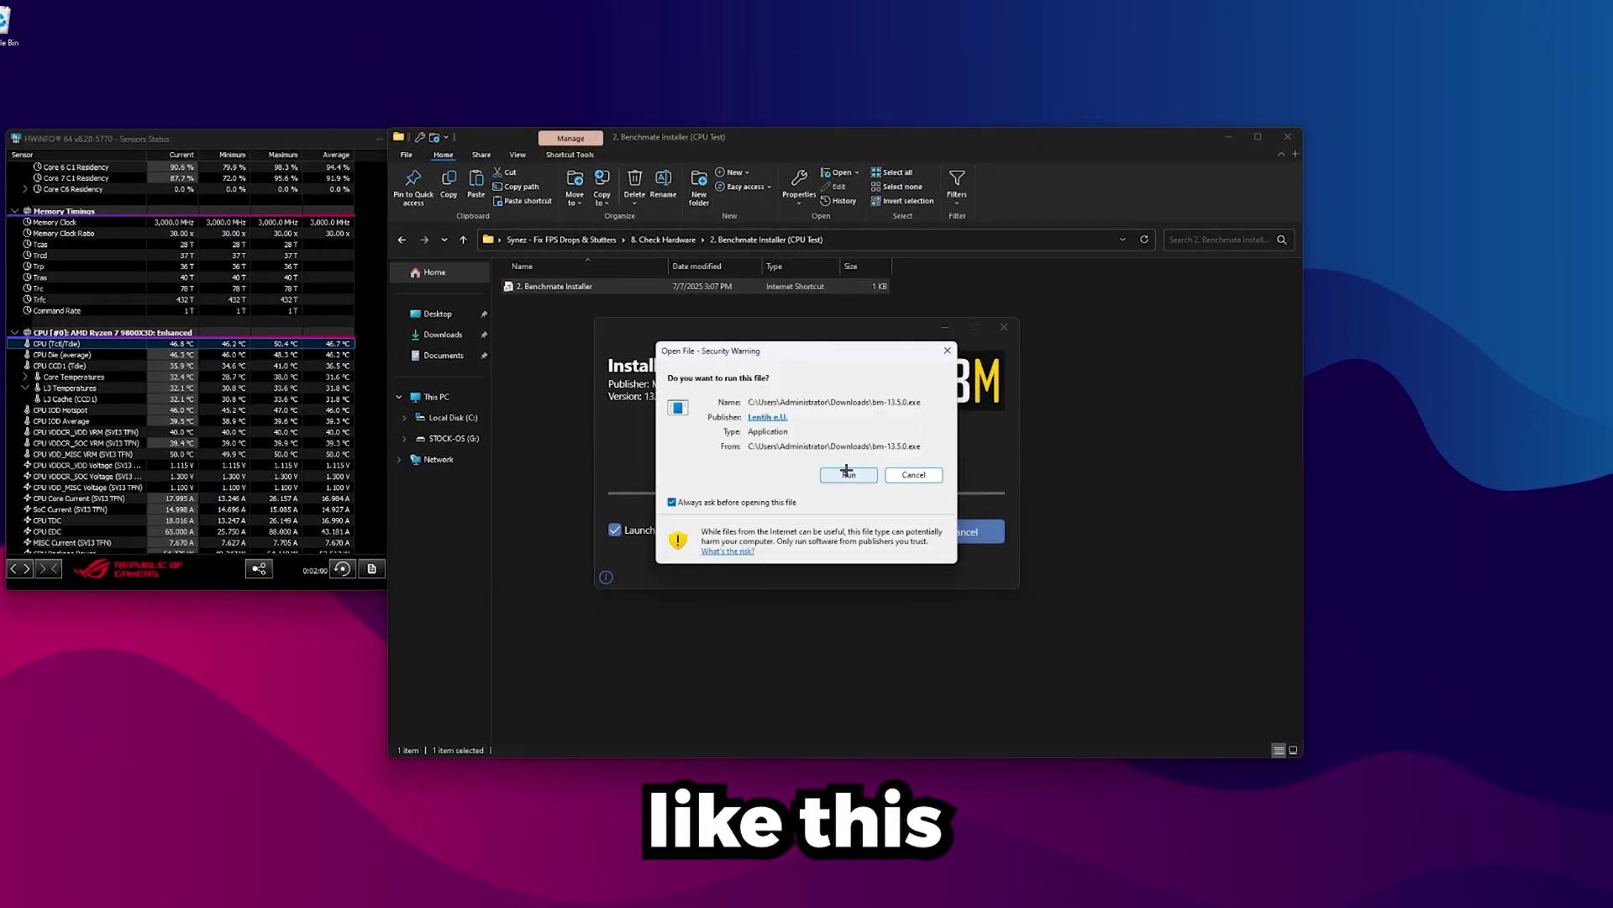
pyautogui.click(847, 473)
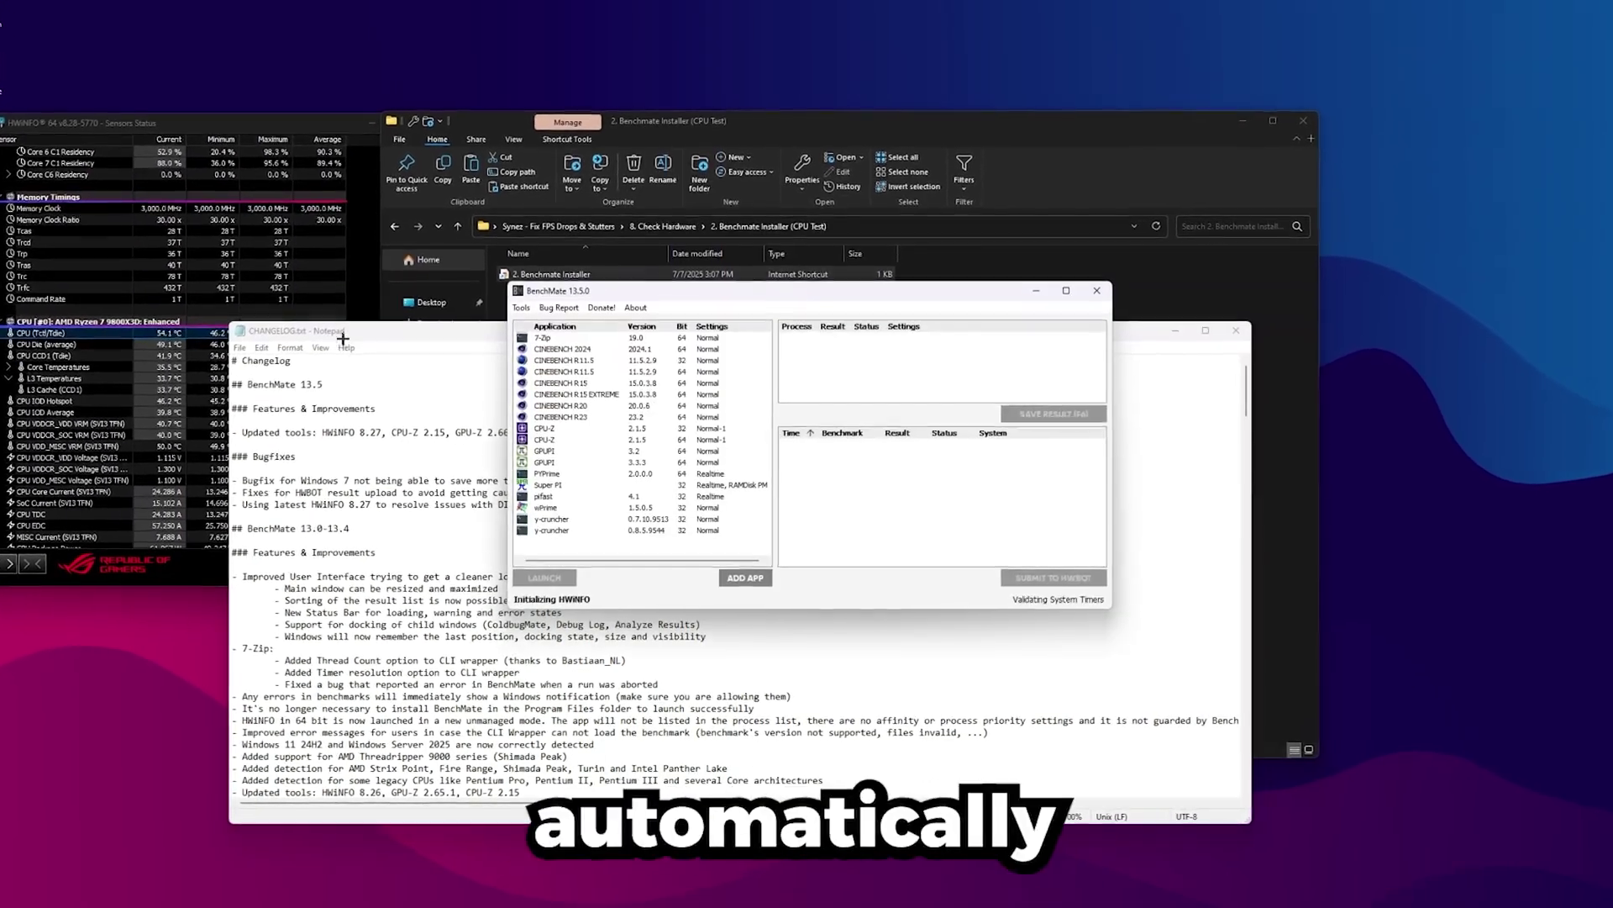
# Close the BenchMate changelog in Notepad and launch CINEBENCH R23 from the BenchMate application list.
pyautogui.moveTo(388, 334); pyautogui.dragTo(346, 214)
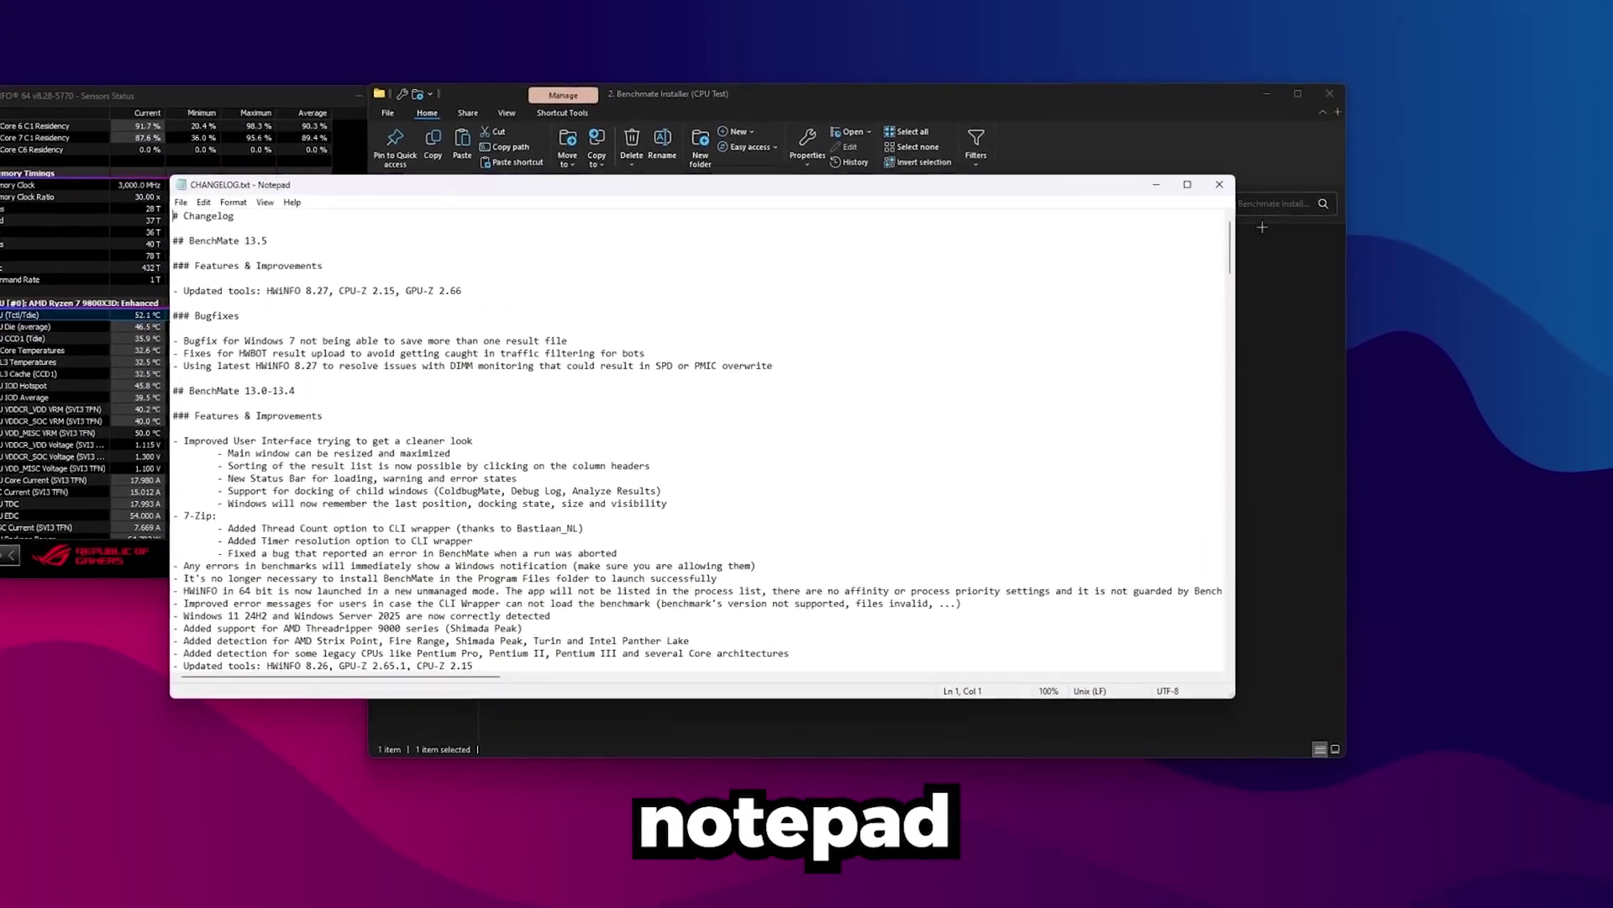
pyautogui.click(1226, 180)
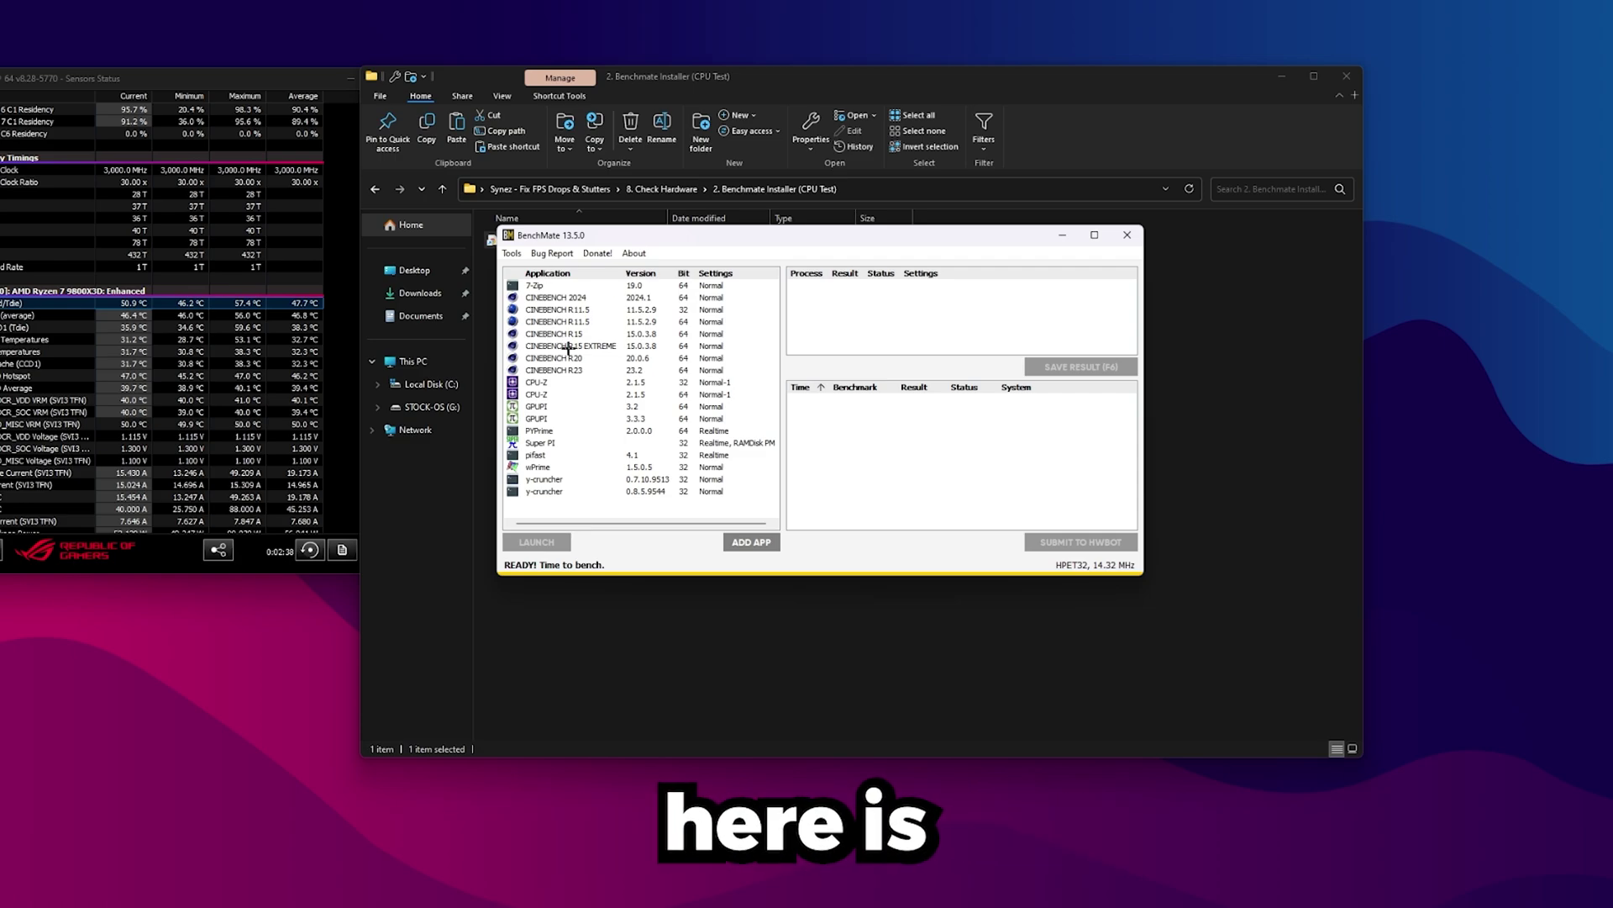
pyautogui.click(579, 375)
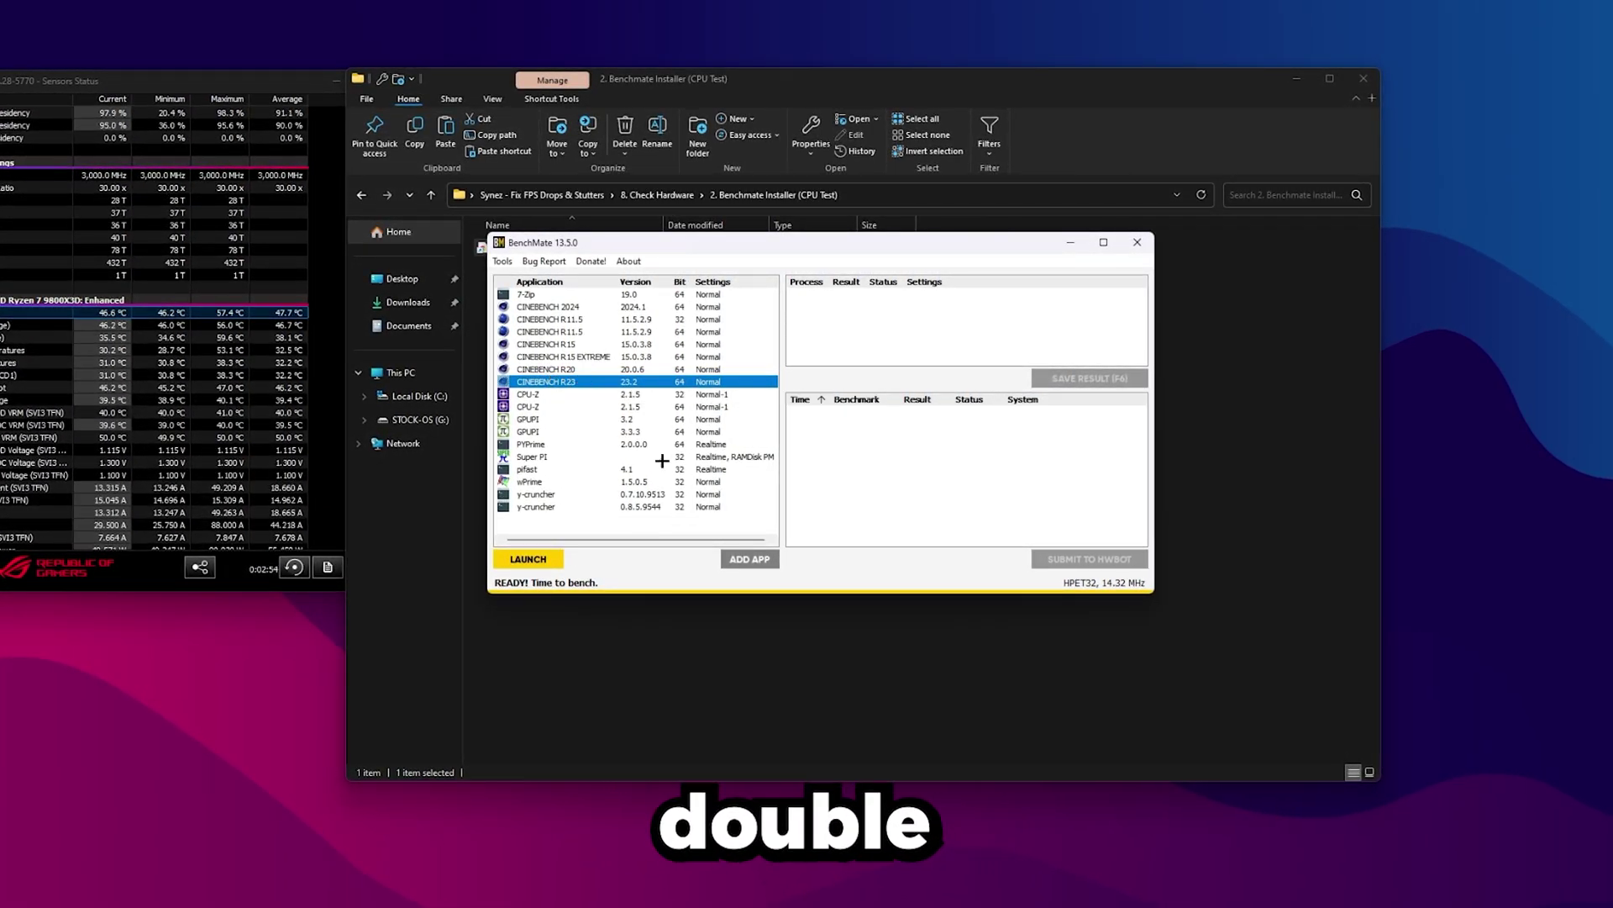
pyautogui.click(554, 560)
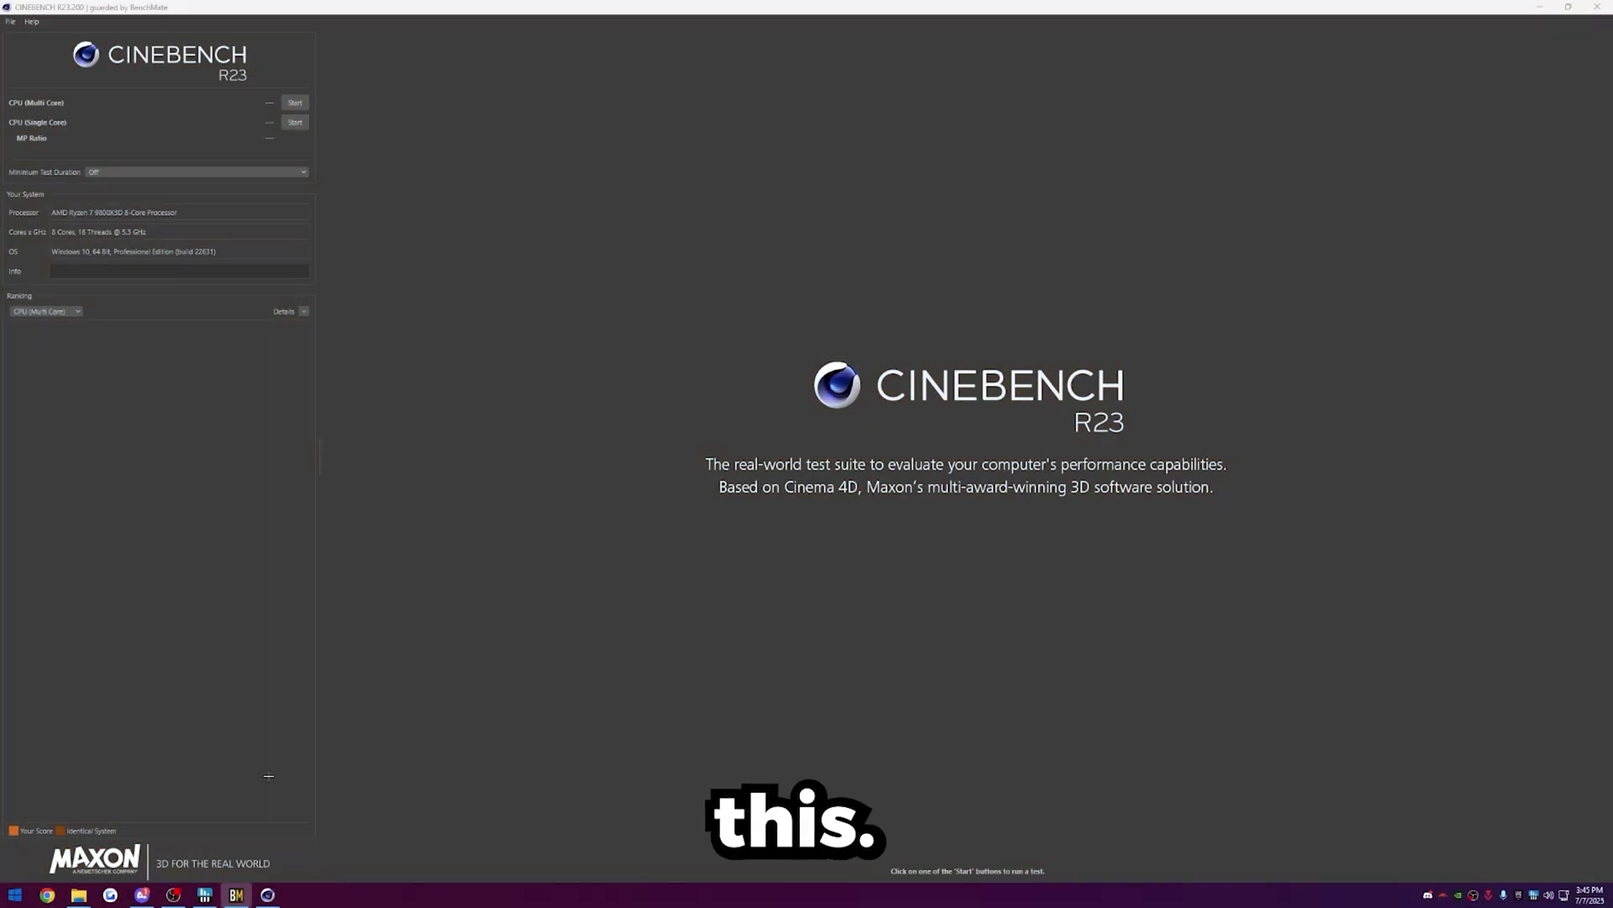
# Bring the HWiNFO sensors in front of Cinebench R23, narrow the window and place it with CPU (Tctl/Tdie) in view.
pyautogui.click(205, 896)
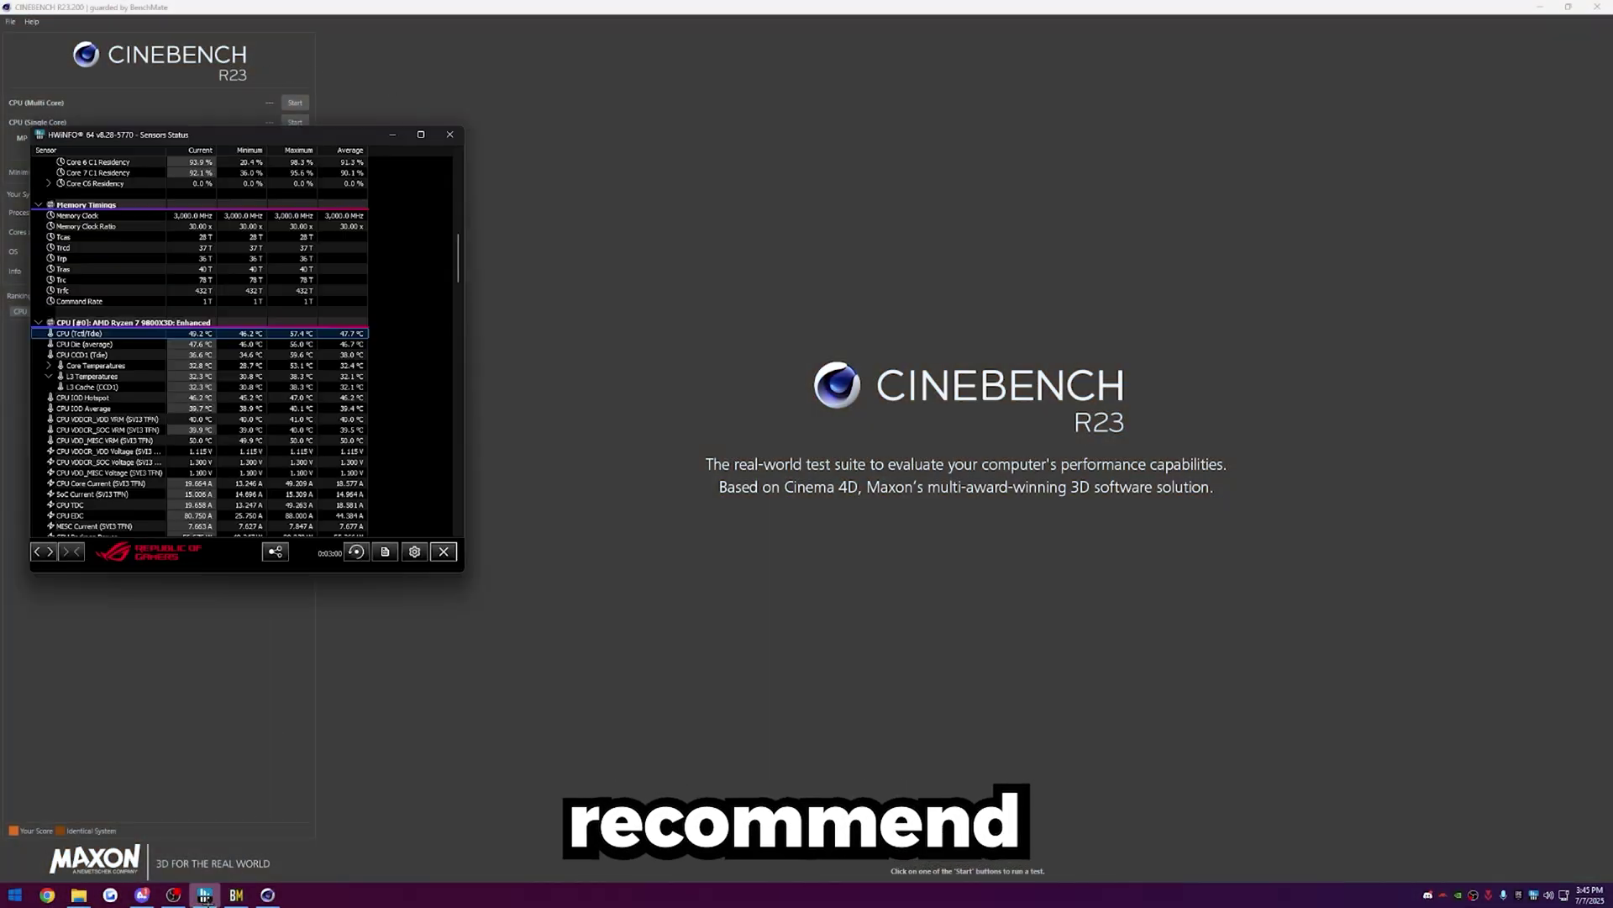
pyautogui.moveTo(285, 141); pyautogui.dragTo(258, 189)
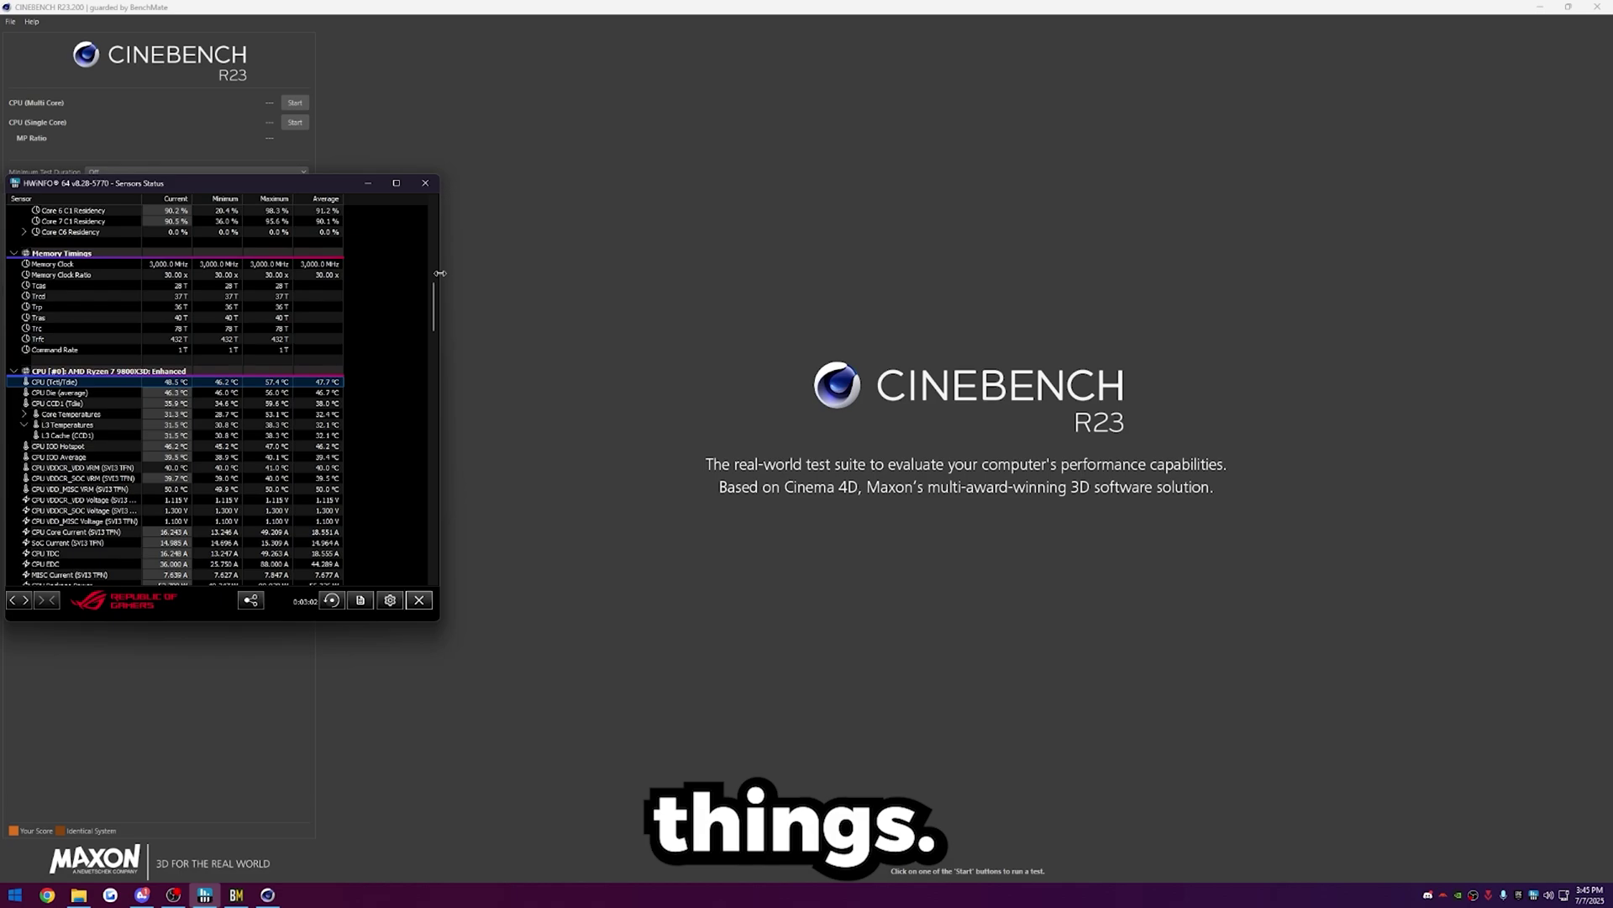
pyautogui.moveTo(439, 284); pyautogui.dragTo(384, 269)
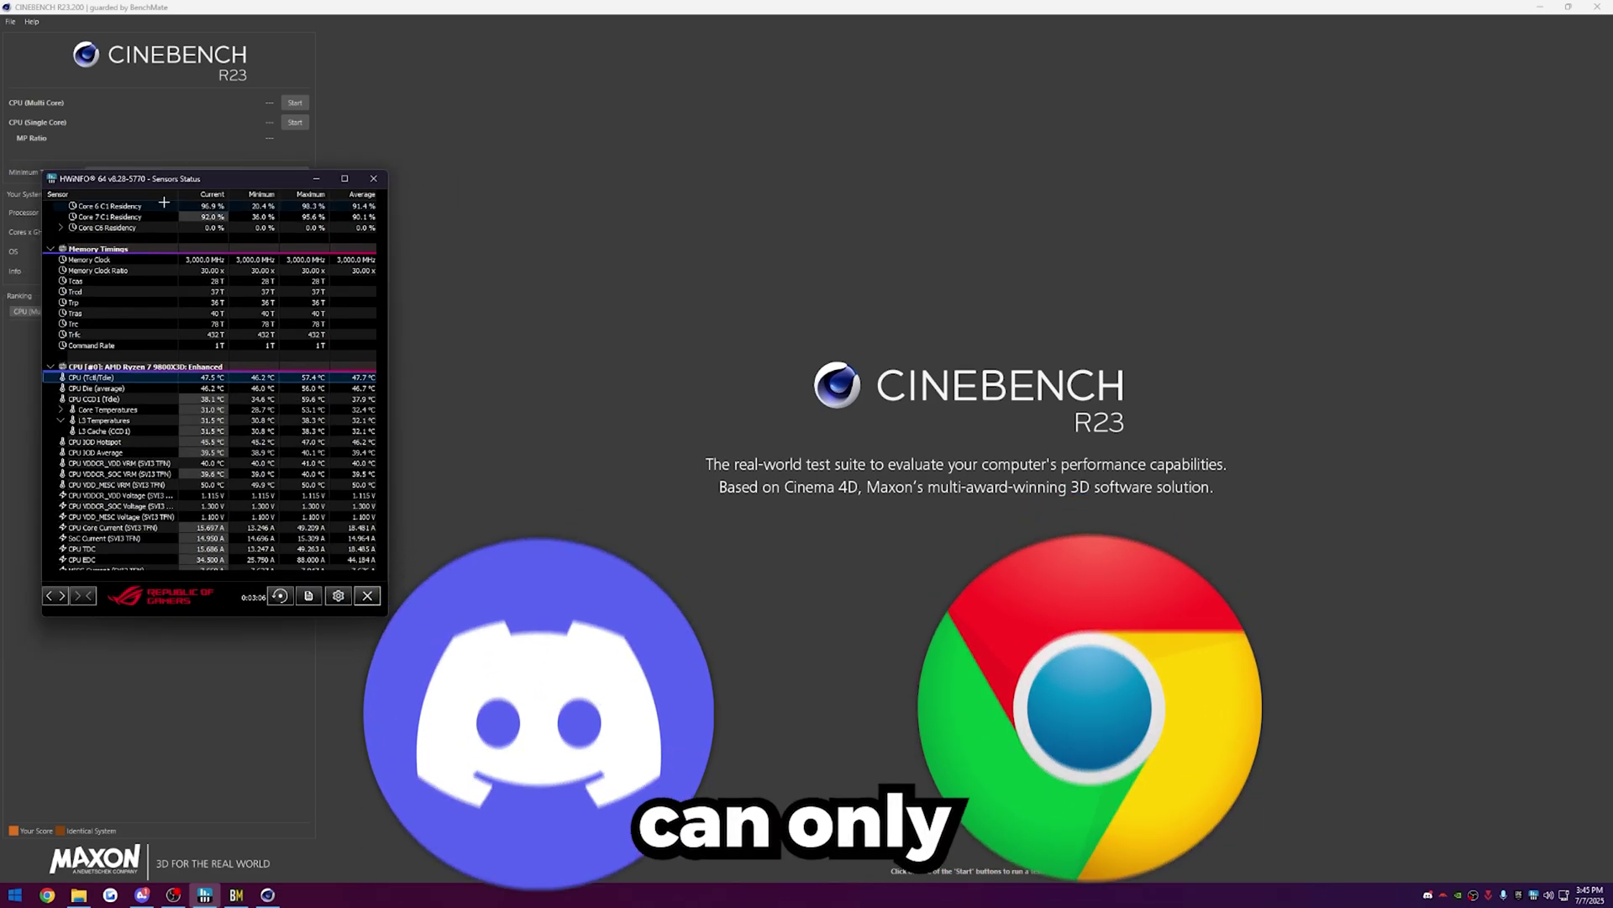
pyautogui.moveTo(164, 202); pyautogui.dragTo(176, 180)
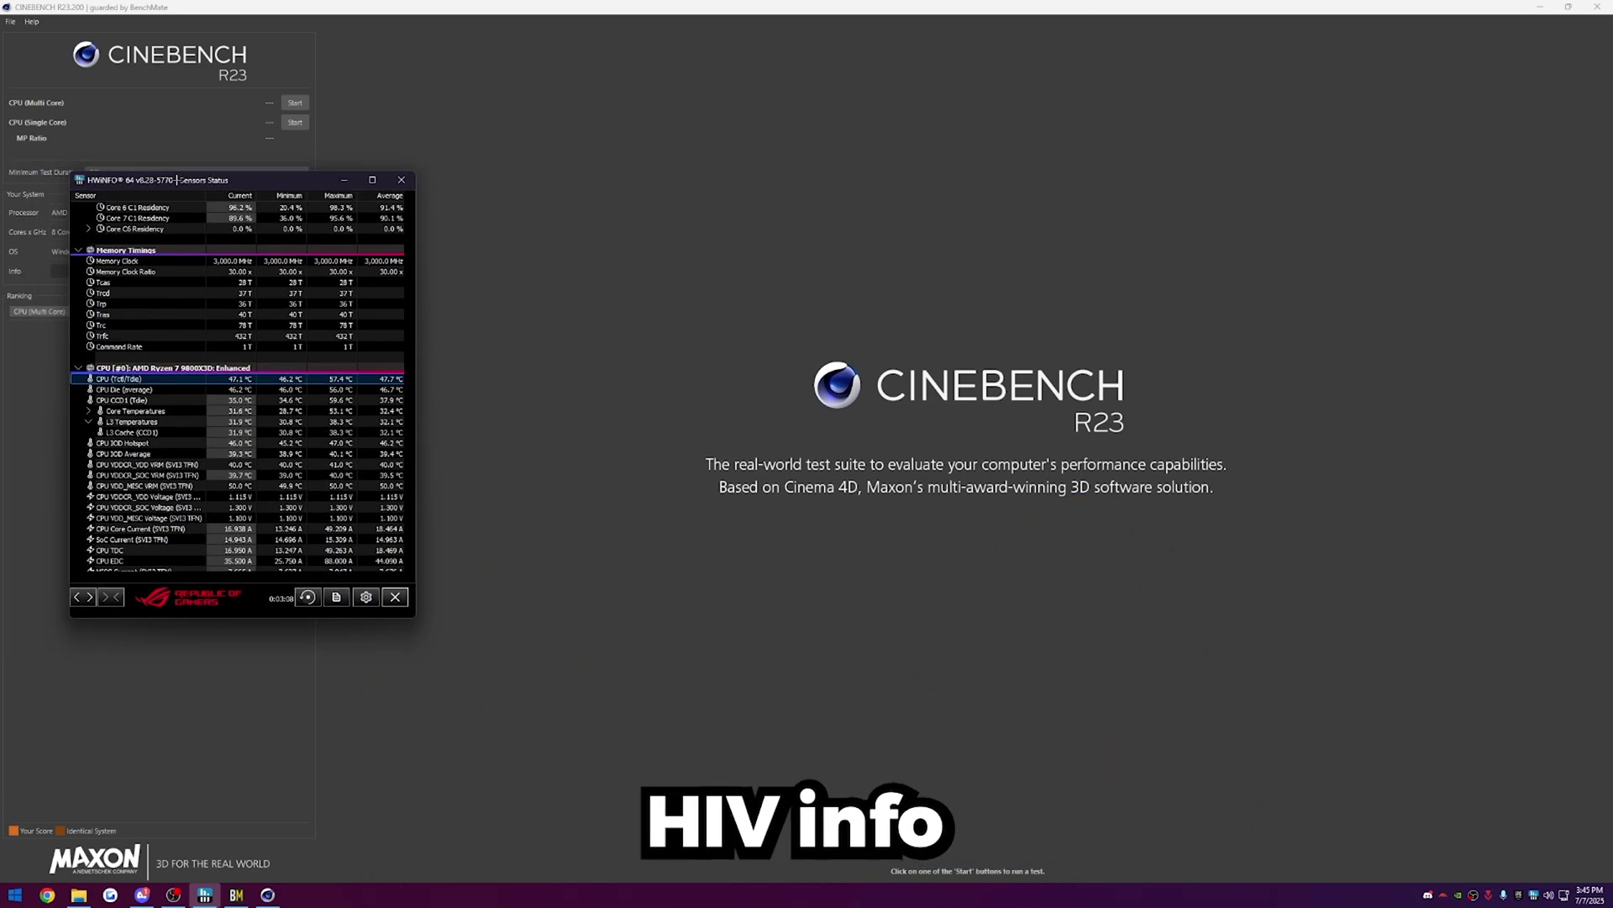
# Start the CPU (Multi Core) test in Cinebench R23 and bring the HWiNFO sensors back in front of it.
pyautogui.click(243, 9)
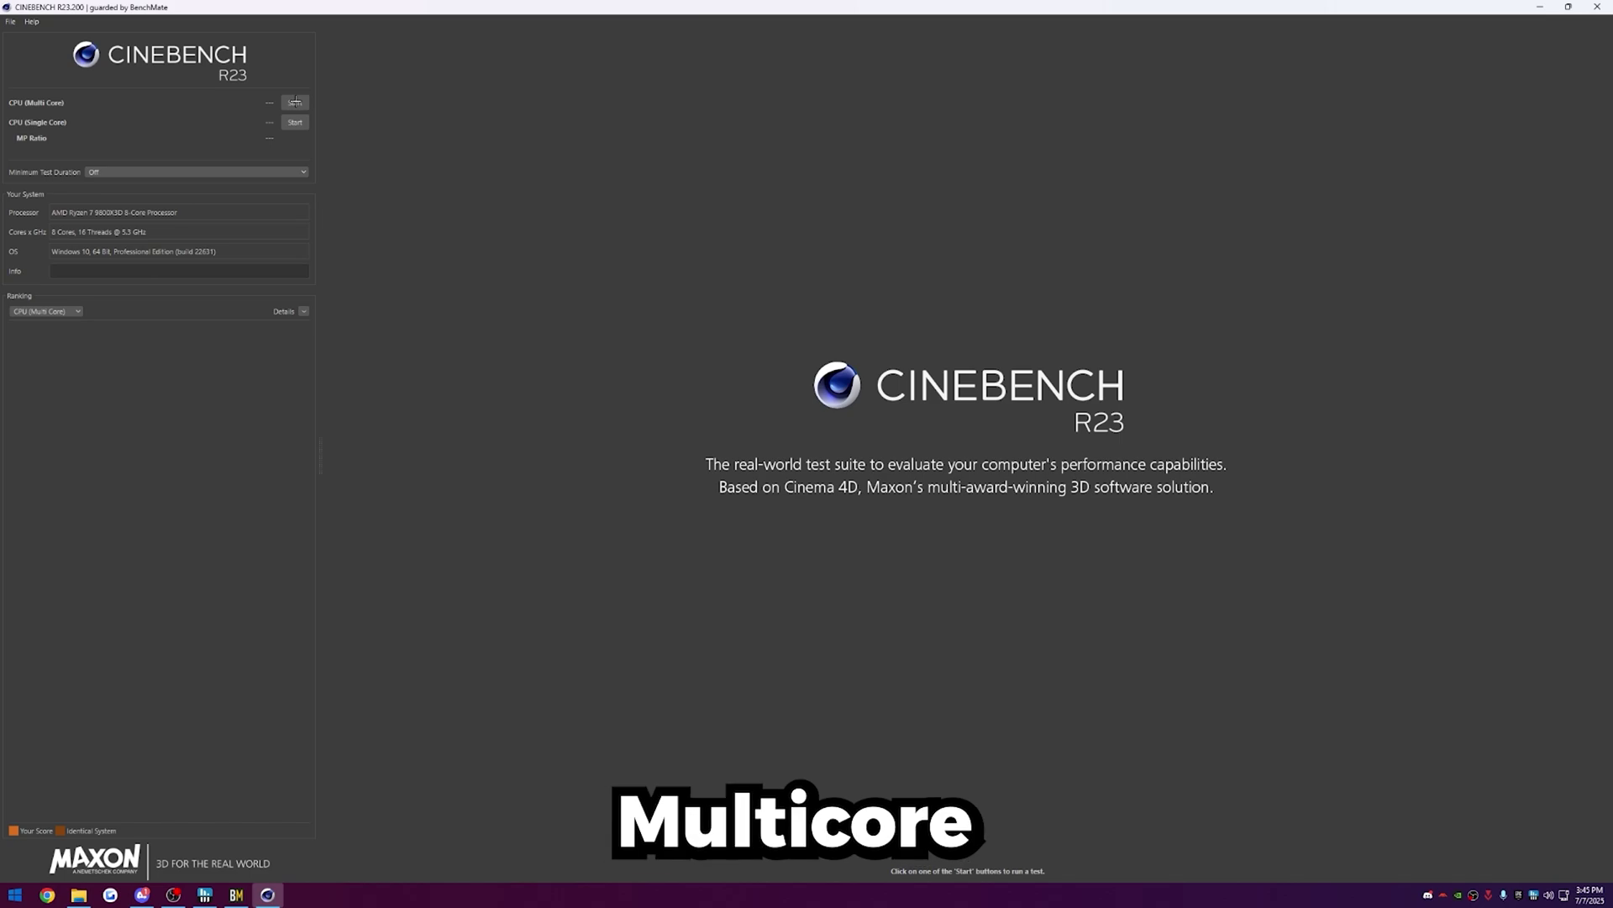
pyautogui.click(204, 894)
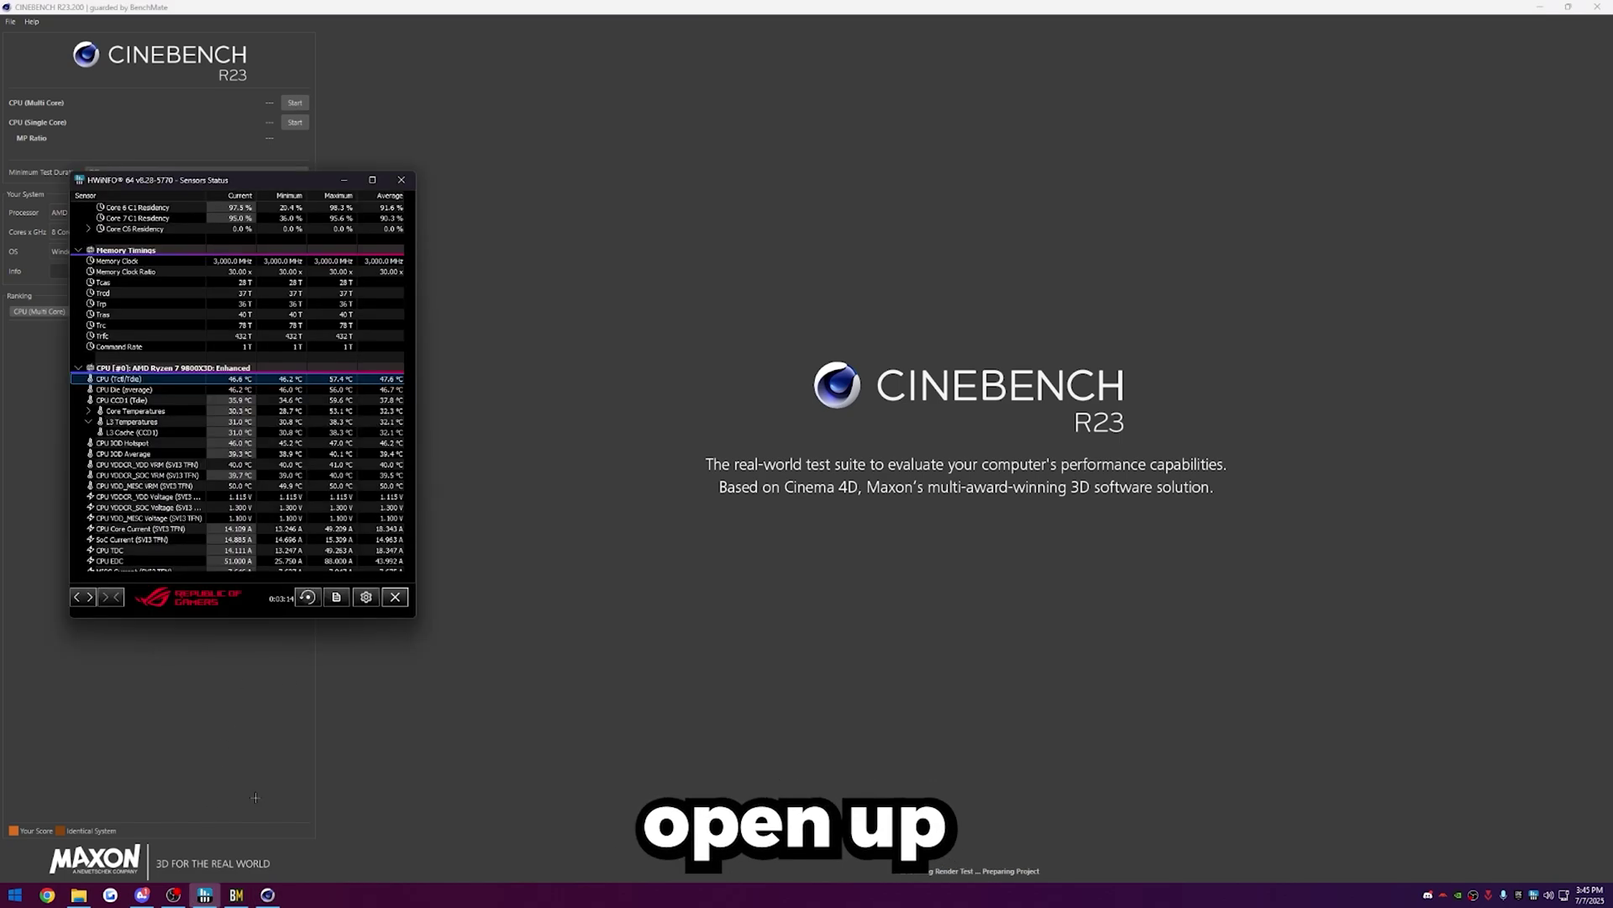
pyautogui.moveTo(281, 181); pyautogui.dragTo(252, 162)
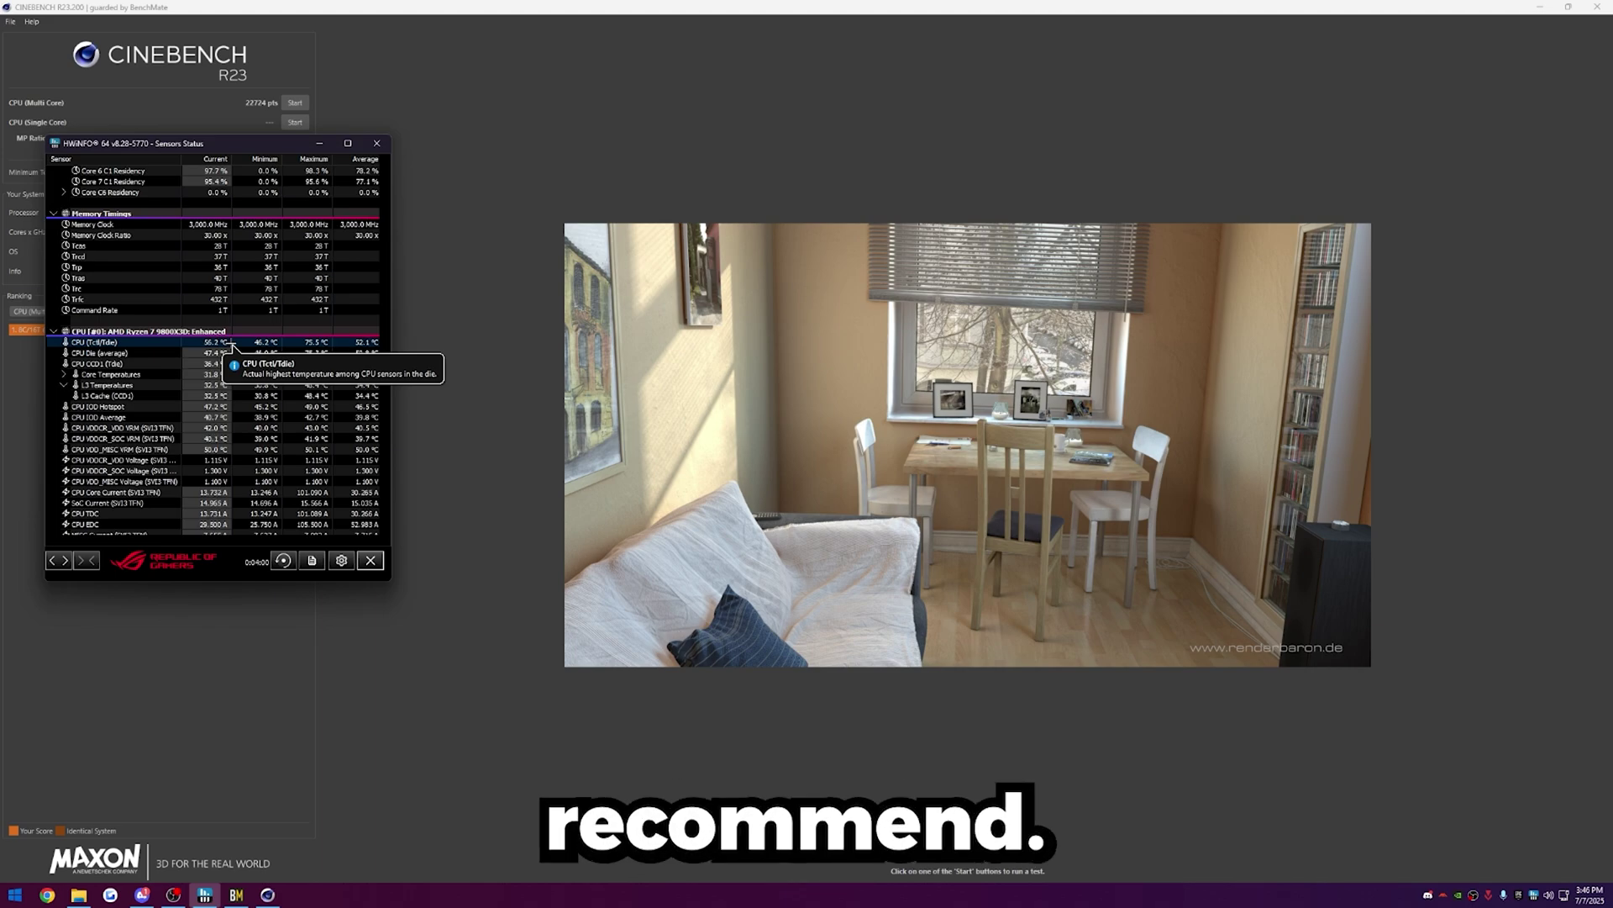
# Run the CPU (Multi Core) test again with the HWiNFO sensors in front and check the current and maximum CPU (Tctl/Tdie) temperatures.
pyautogui.click(295, 102)
pyautogui.click(207, 896)
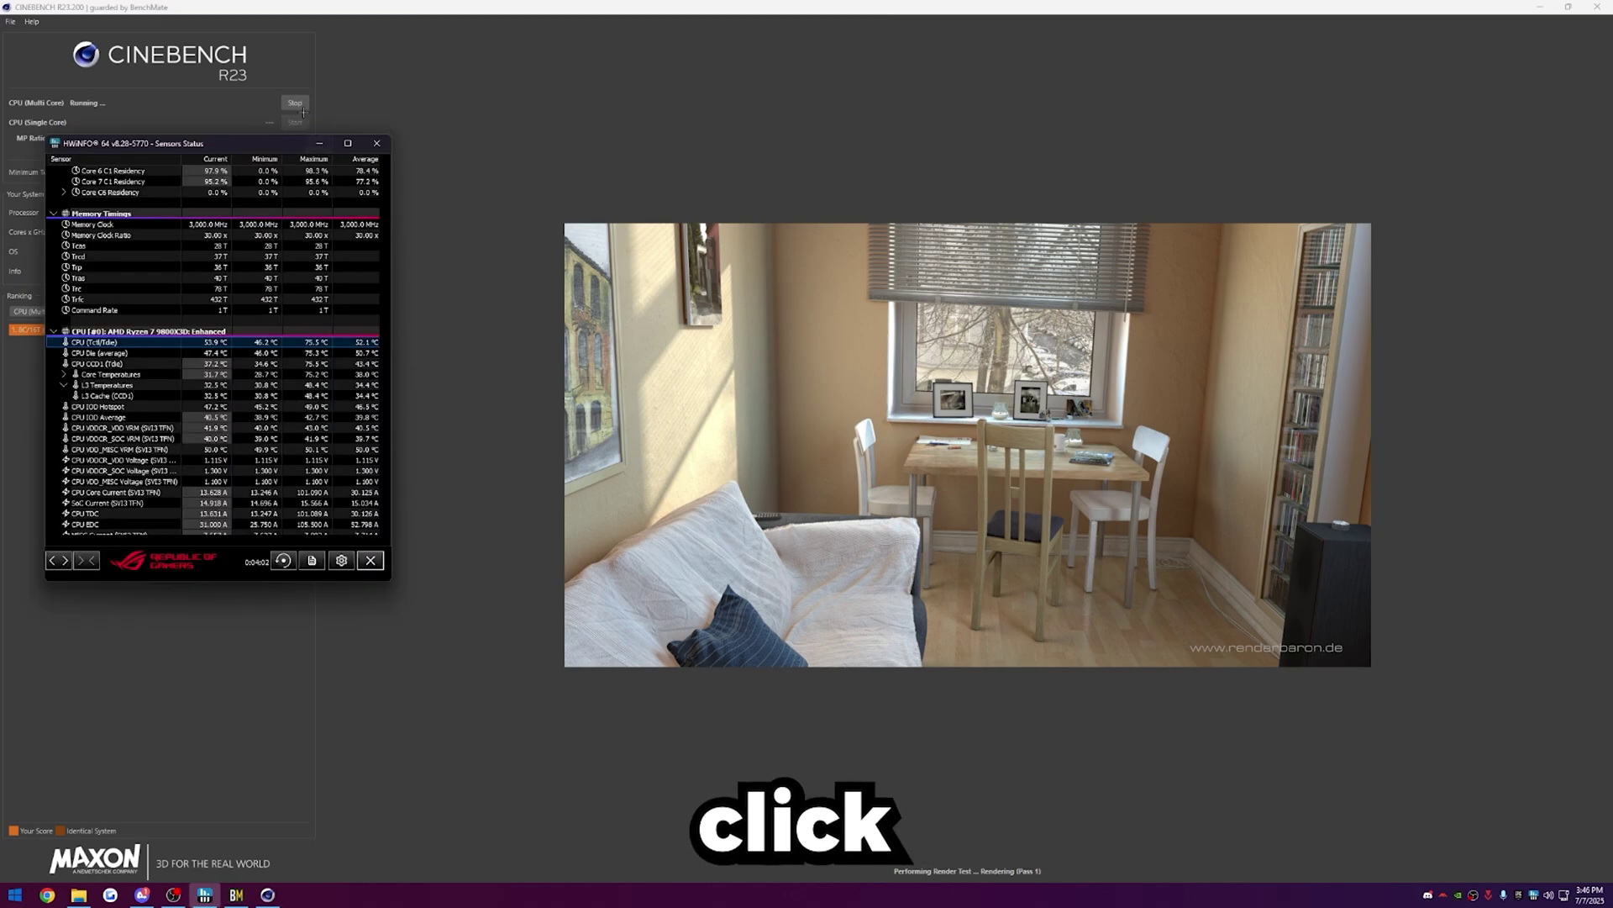
pyautogui.moveTo(262, 145)
pyautogui.mouseDown()
pyautogui.moveTo(407, 179)
pyautogui.moveTo(246, 158)
pyautogui.mouseUp()
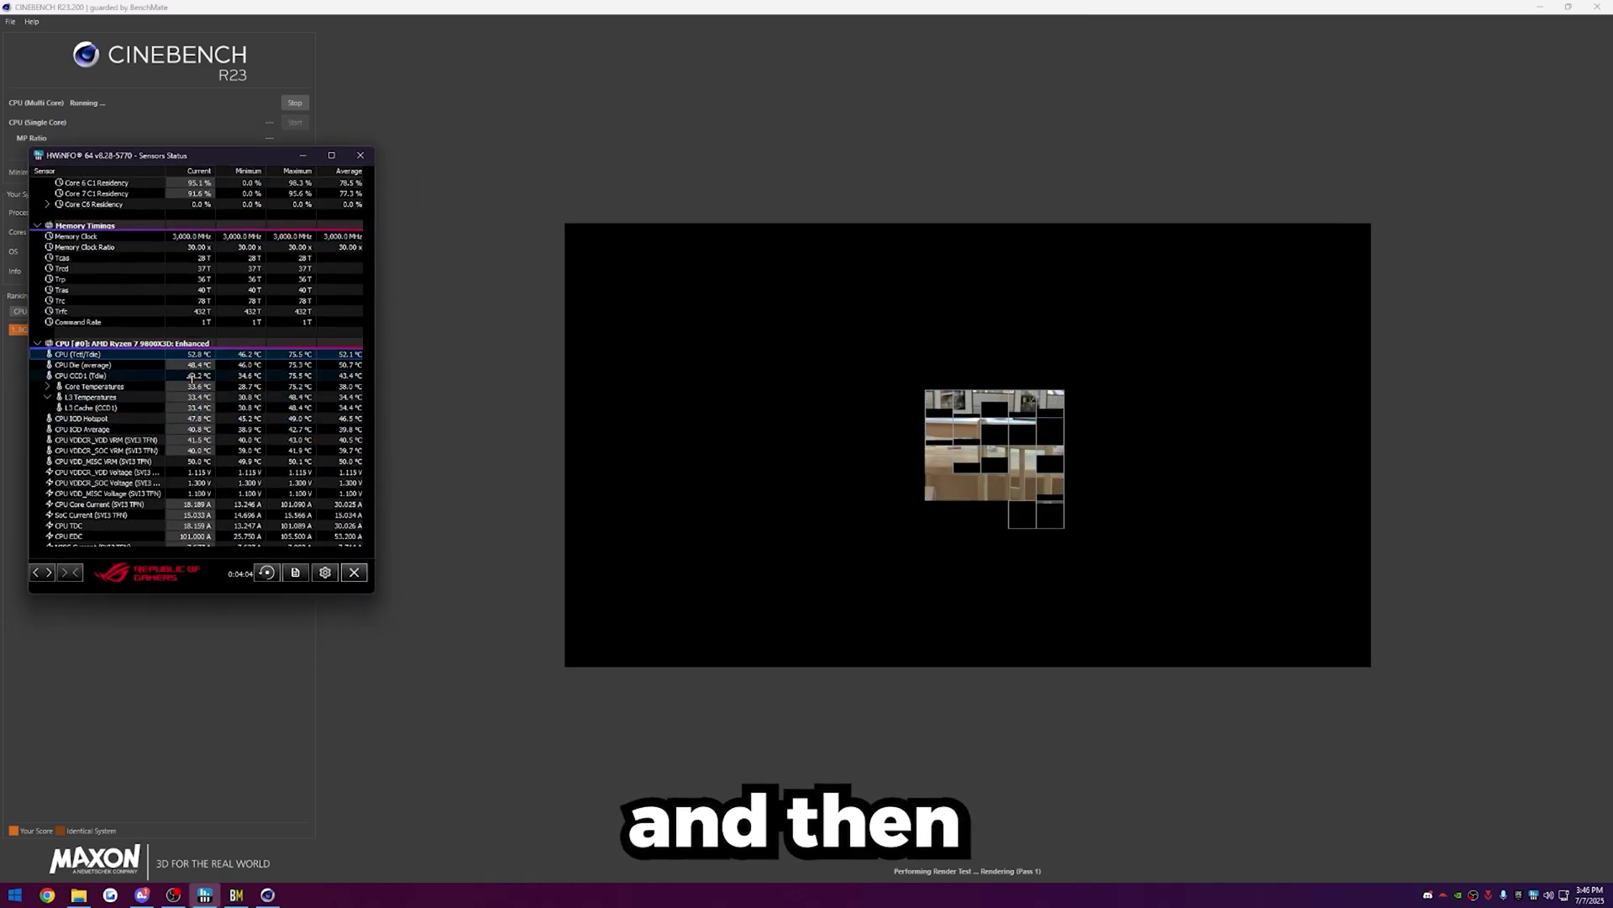
pyautogui.moveTo(300, 384)
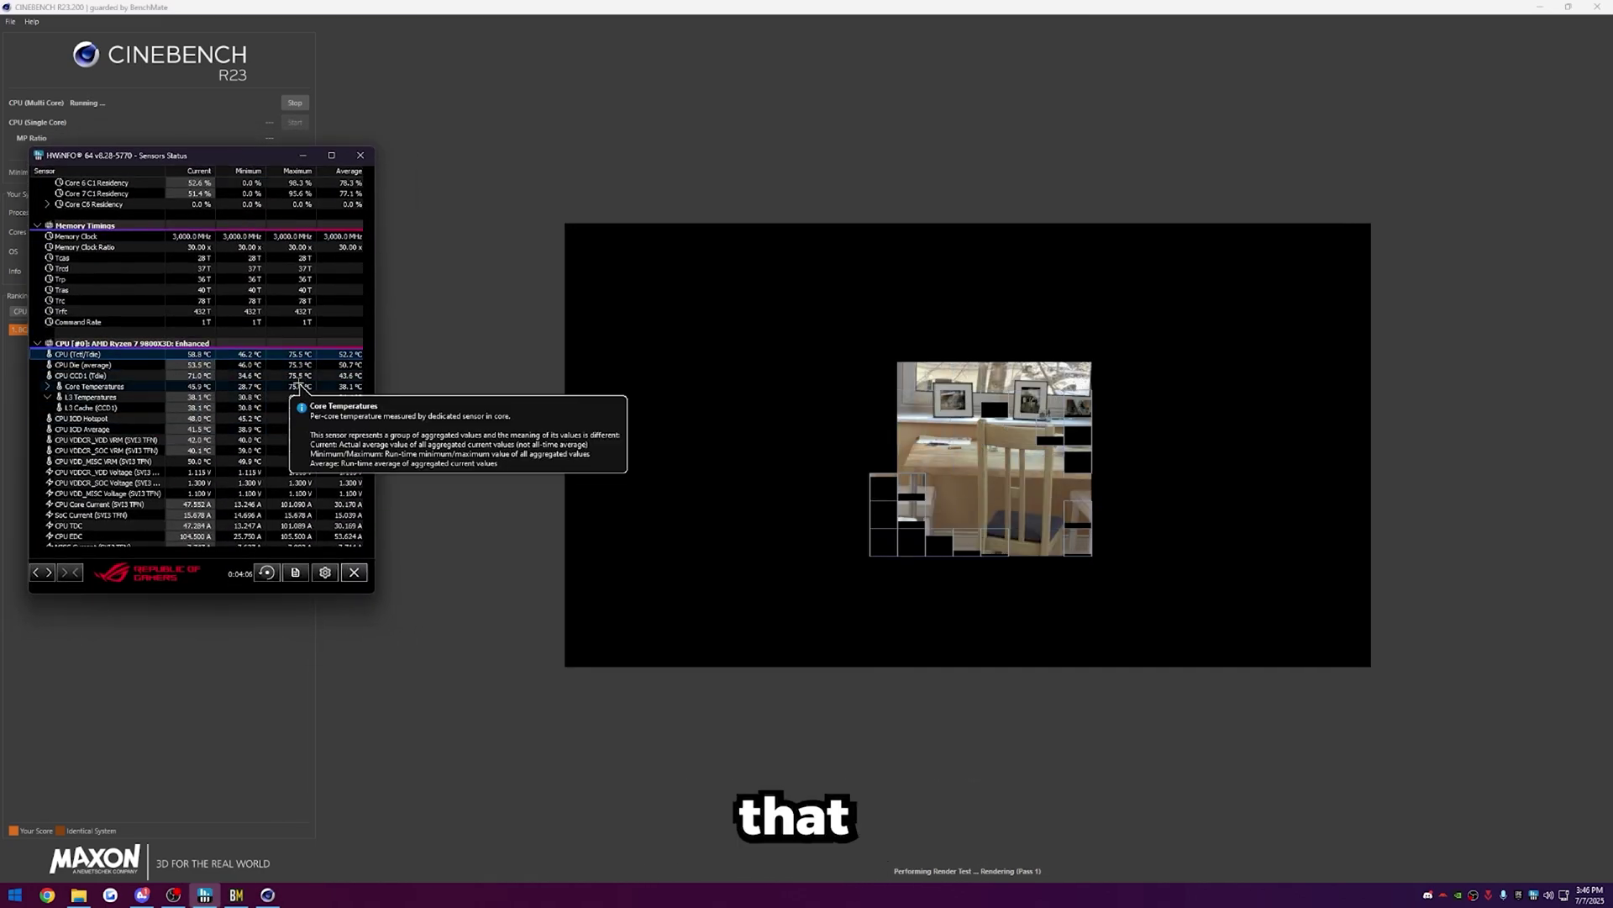
pyautogui.moveTo(194, 356)
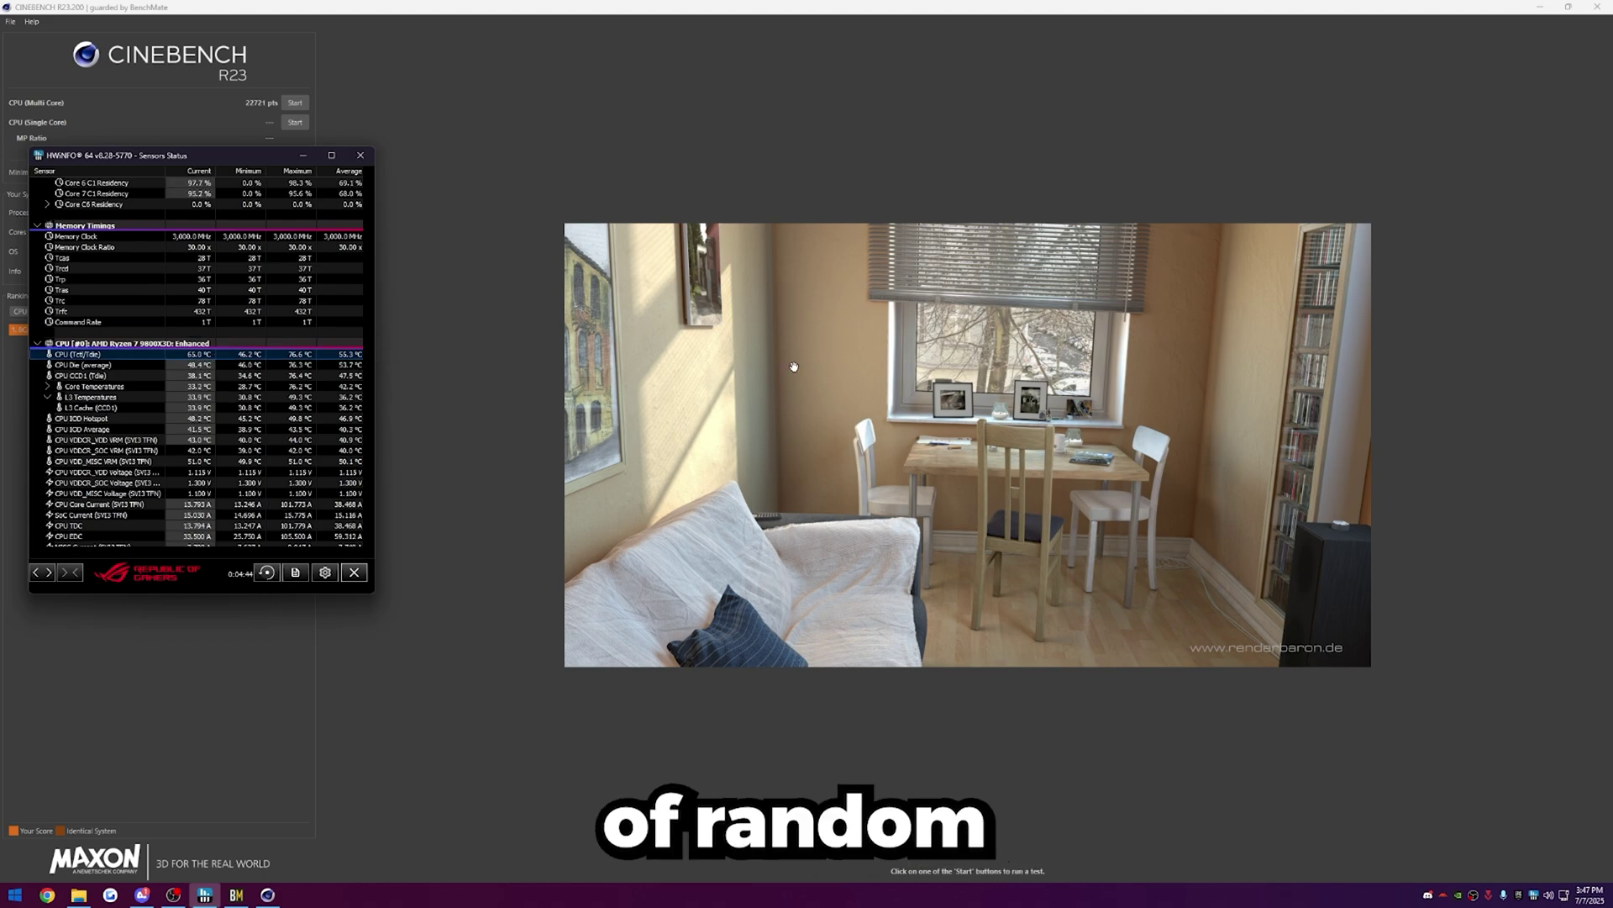
# Examine the Core VIDs and Core Clocks readings in the CPU section of the HWiNFO sensor list.
pyautogui.moveTo(261, 172); pyautogui.dragTo(333, 165)
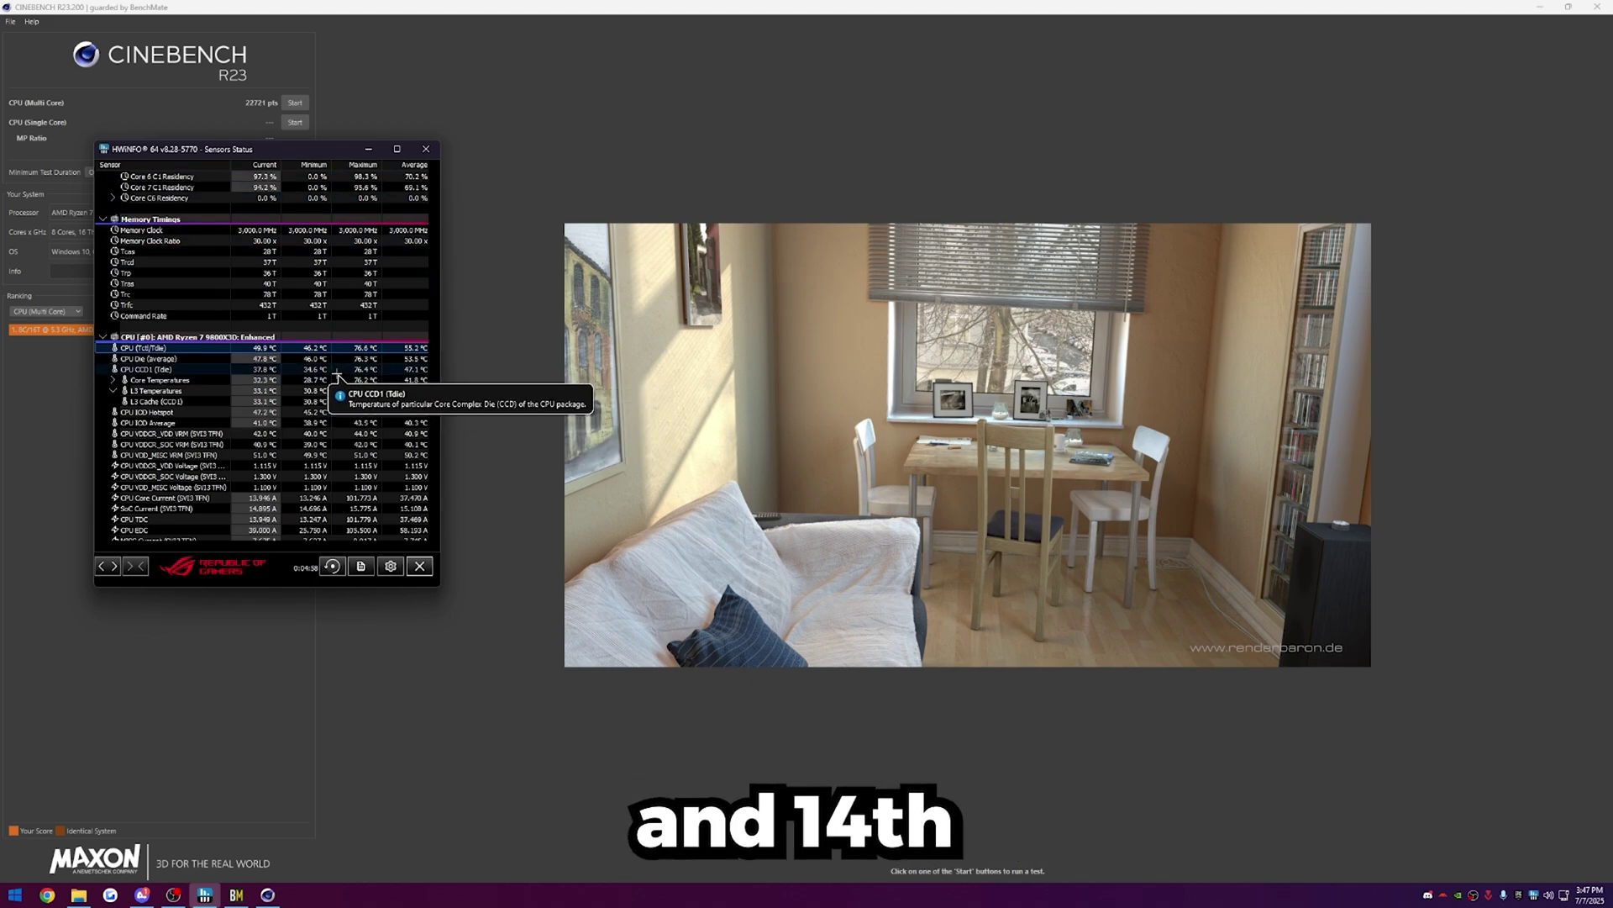
pyautogui.scroll(5, 326, 446)
pyautogui.scroll(10, 326, 446)
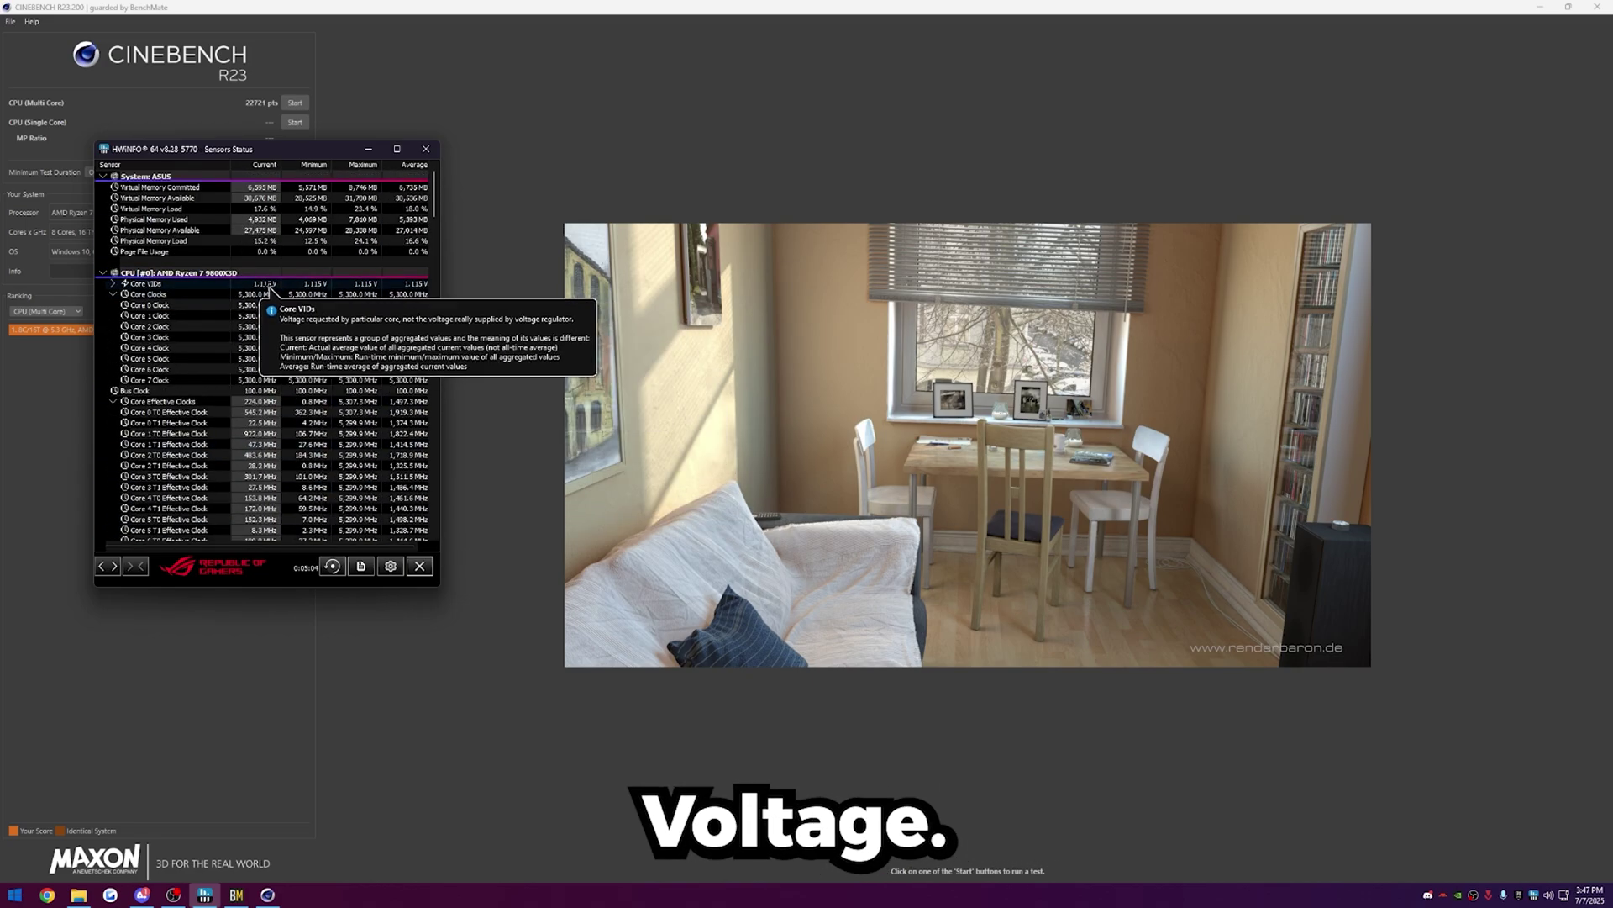
pyautogui.click(271, 284)
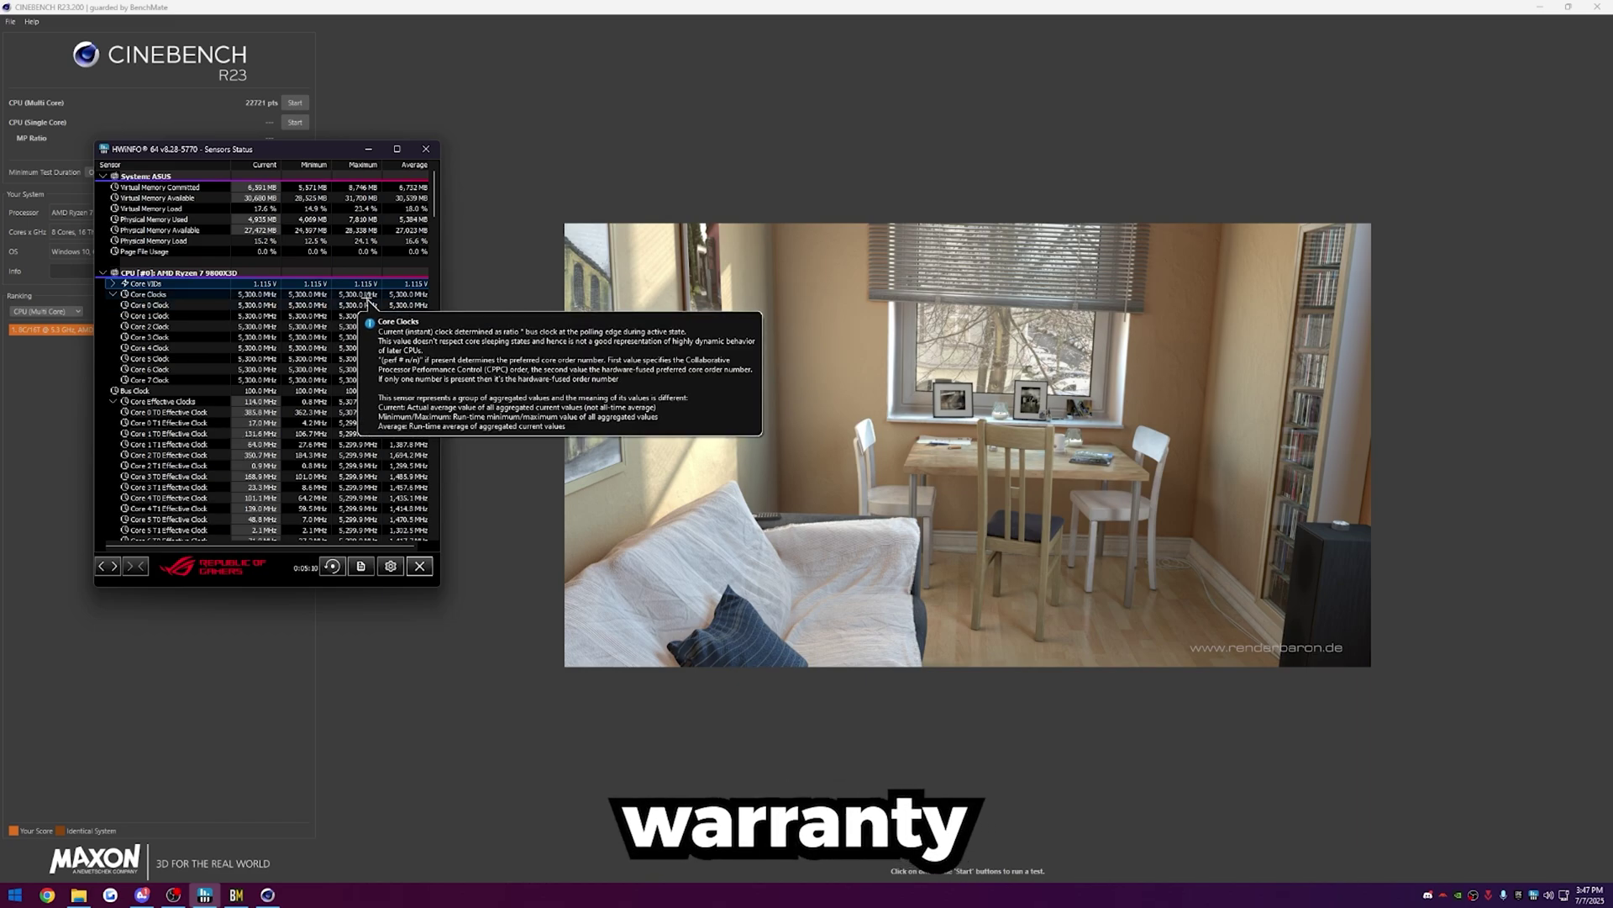
pyautogui.moveTo(354, 290)
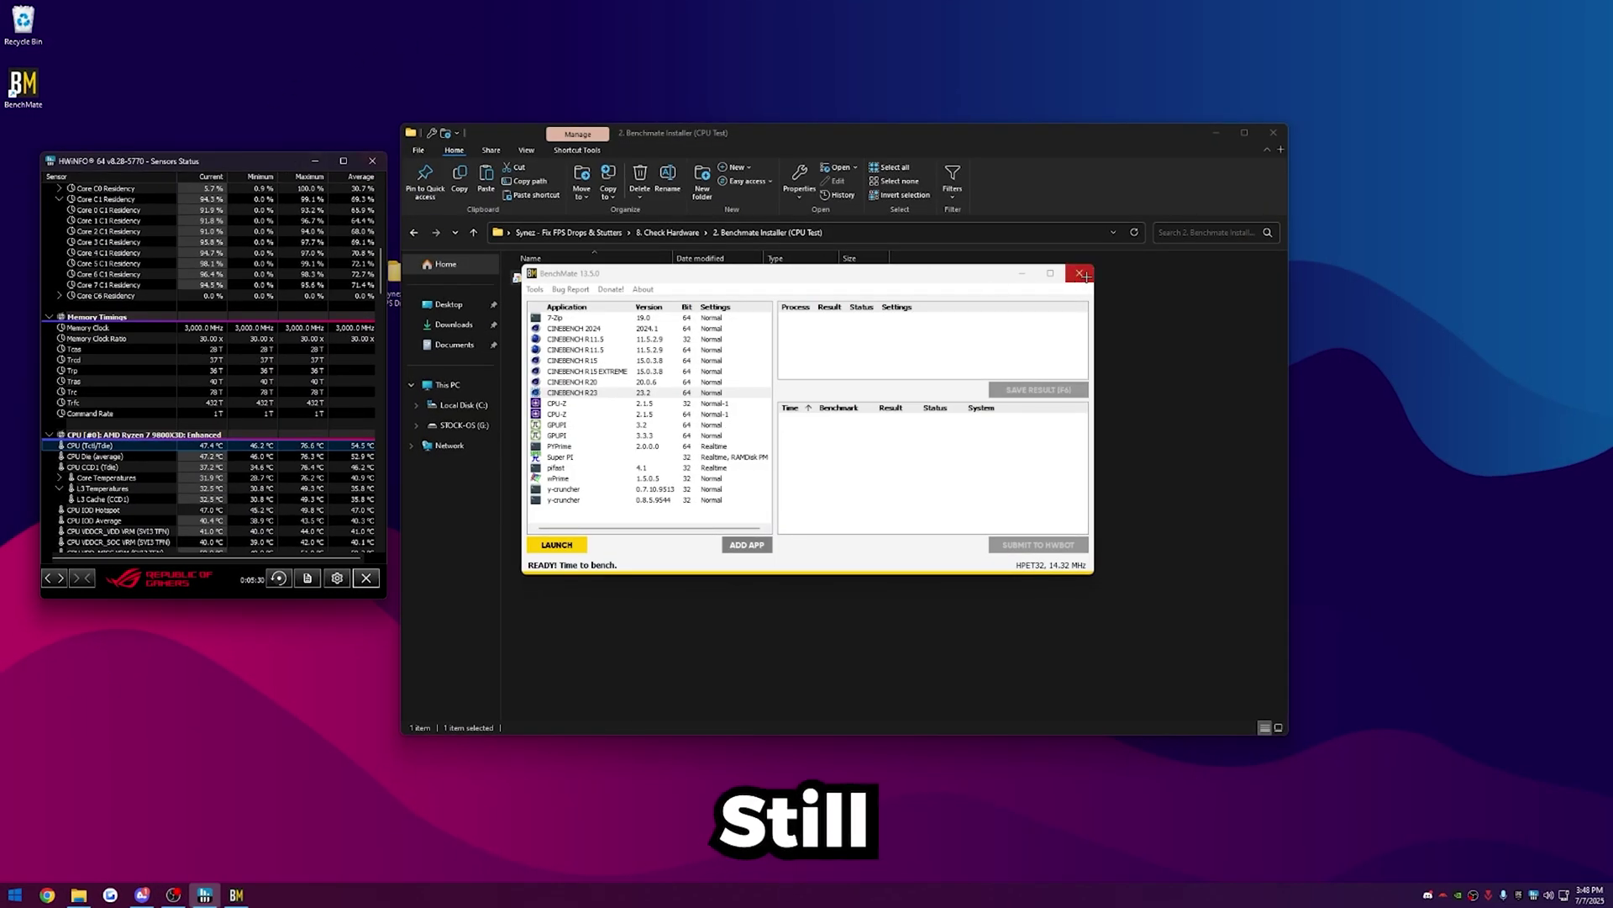
# Close BenchMate and open the MemTest folder inside 3. TM5 (Memory Test) under 8. Check Hardware.
pyautogui.click(1078, 273)
pyautogui.click(552, 318)
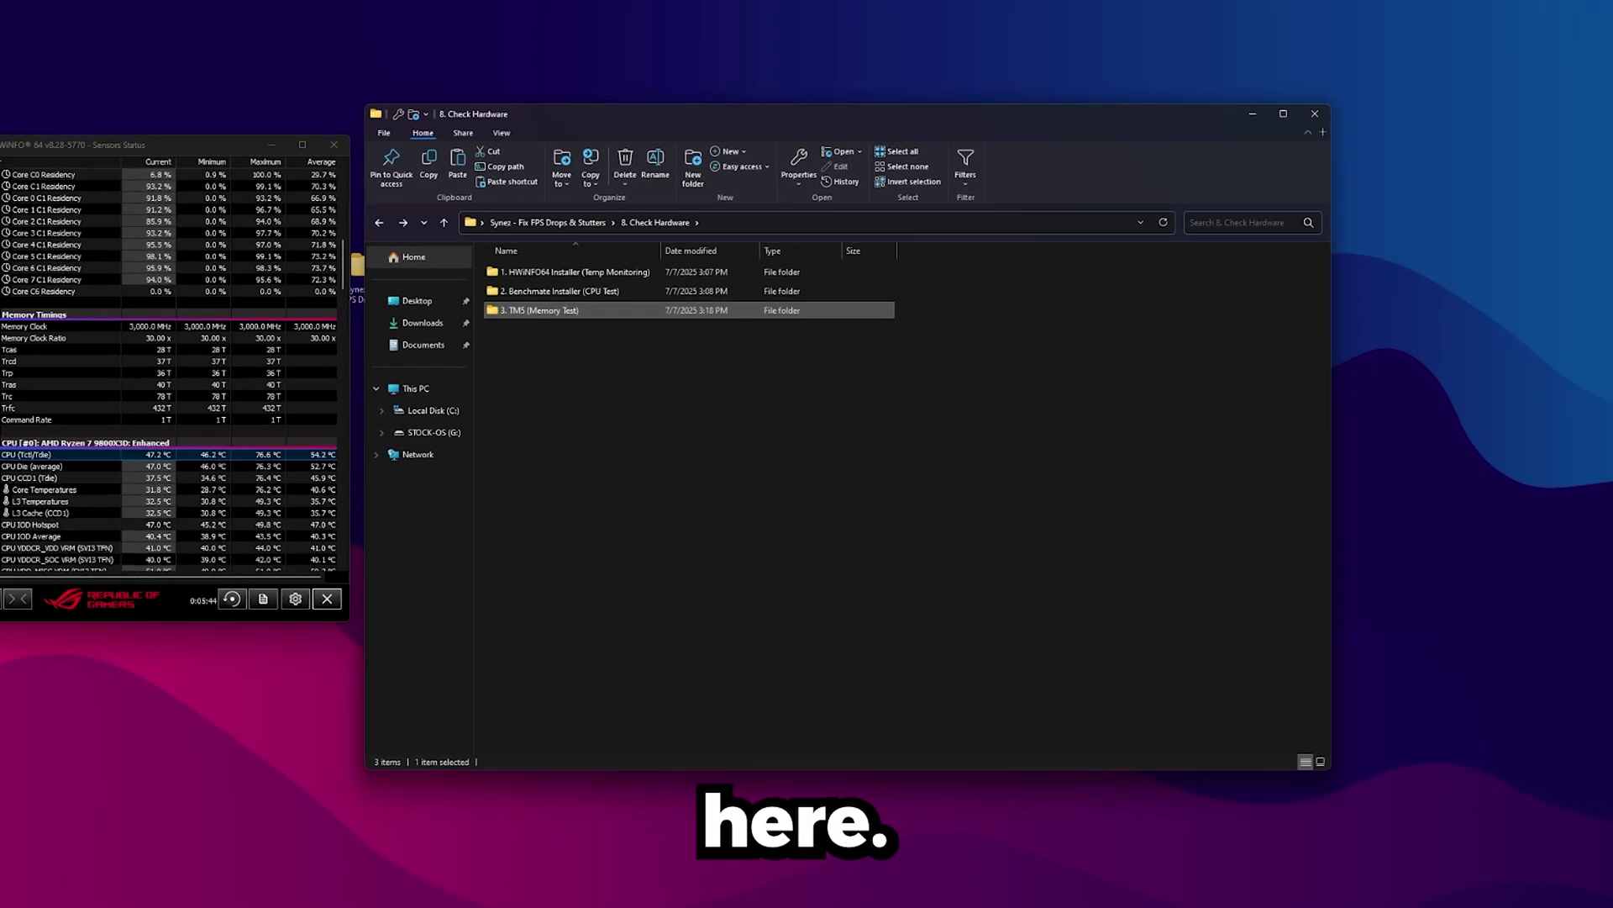
pyautogui.click(515, 142)
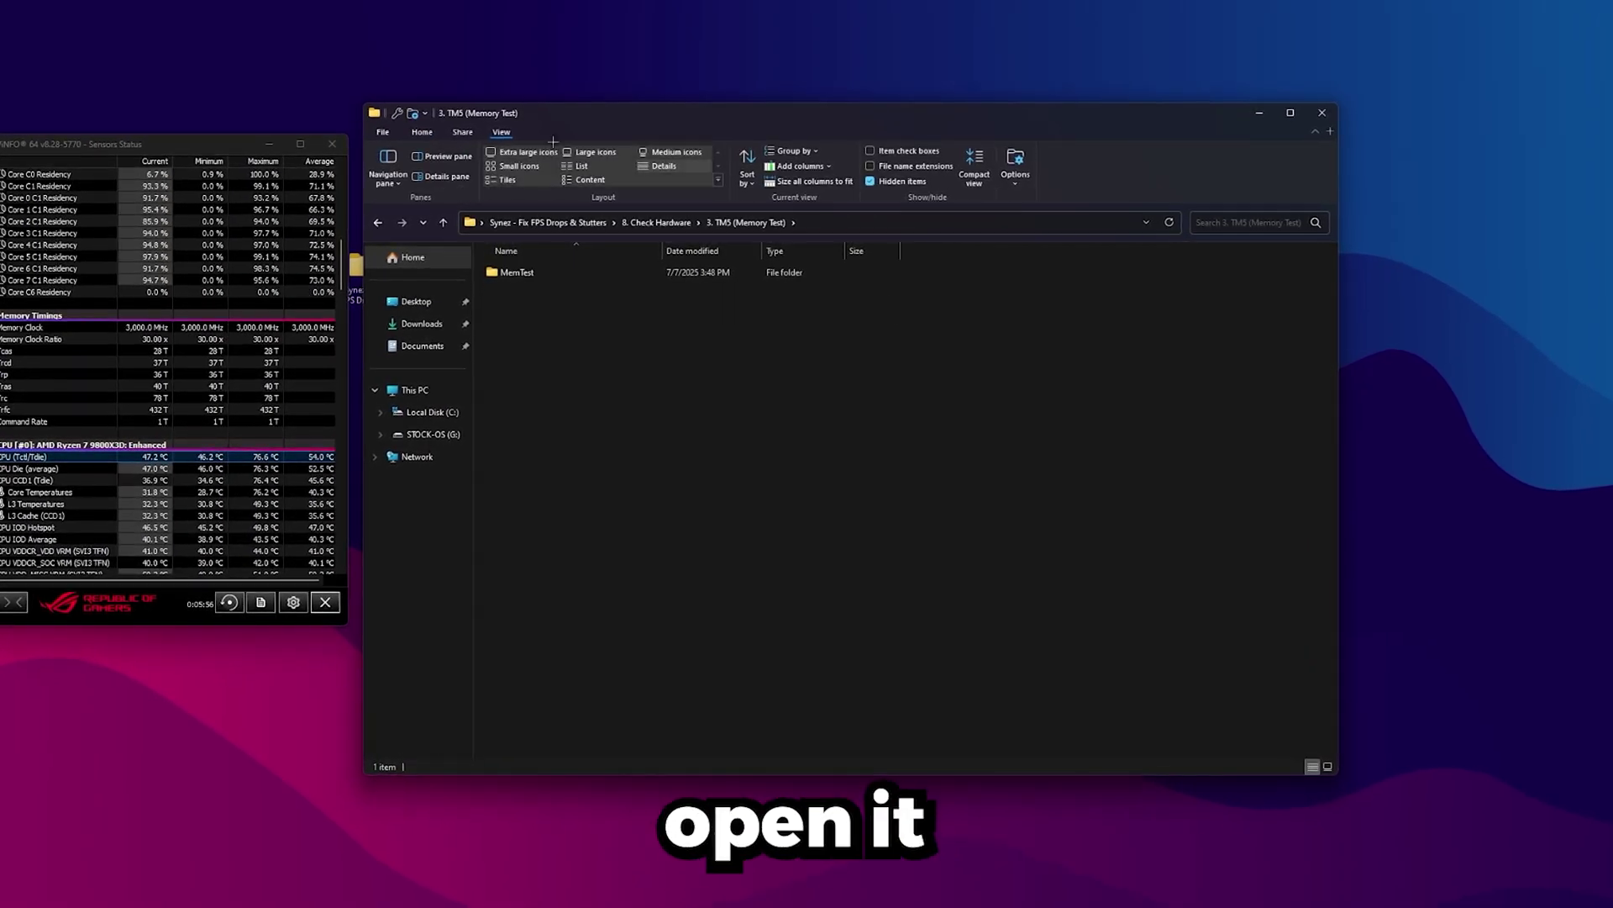
pyautogui.moveTo(565, 115); pyautogui.dragTo(492, 94)
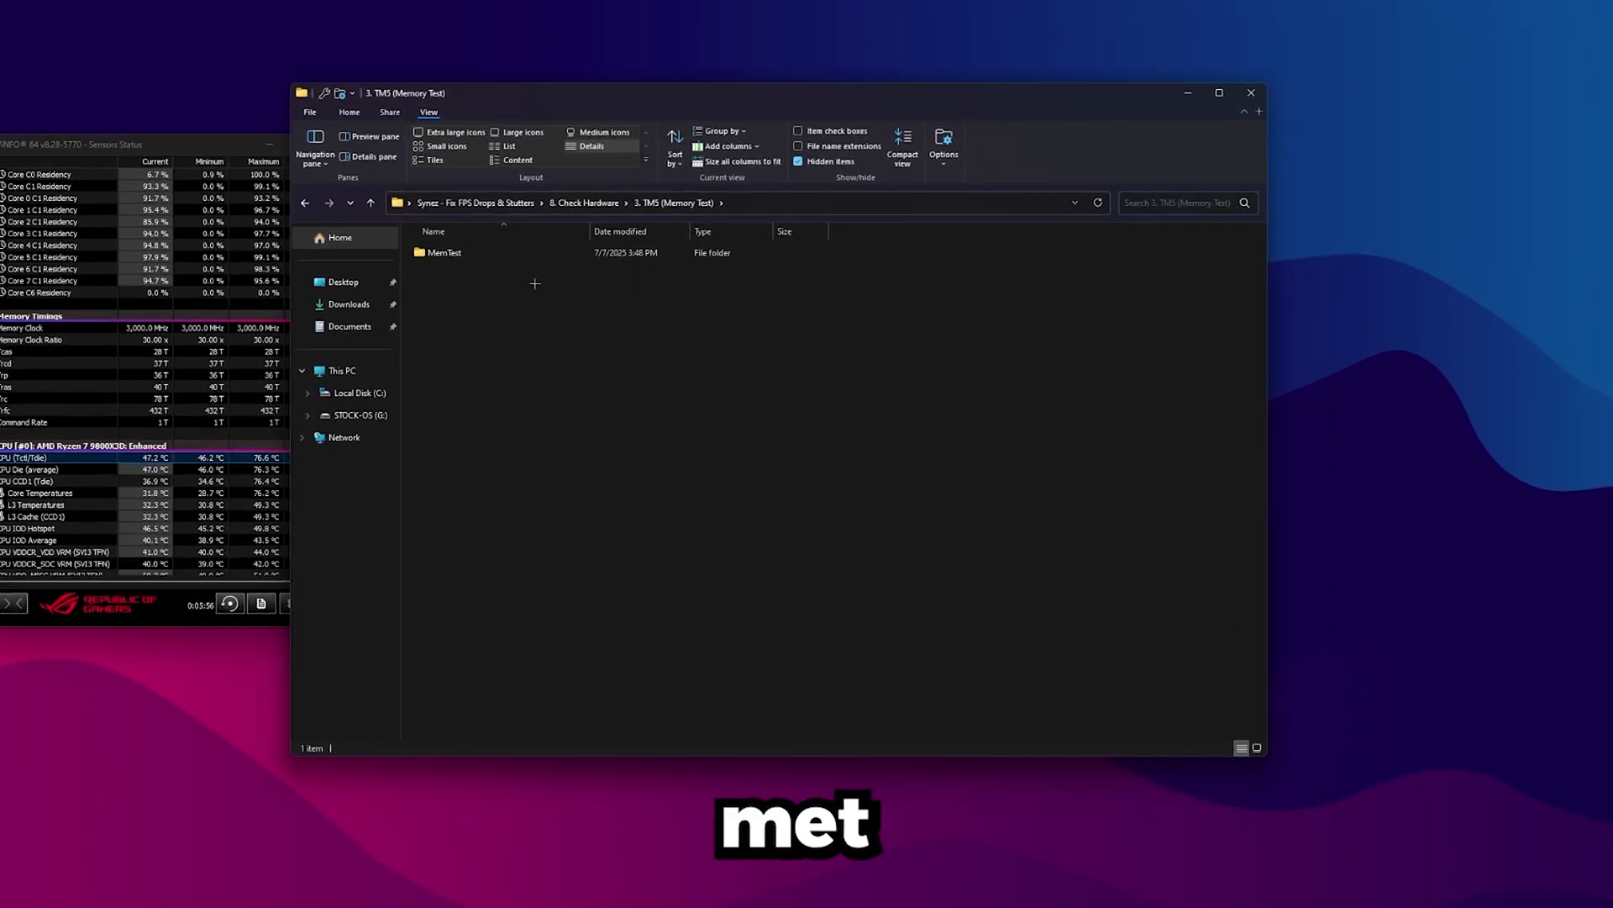
pyautogui.doubleClick(476, 254)
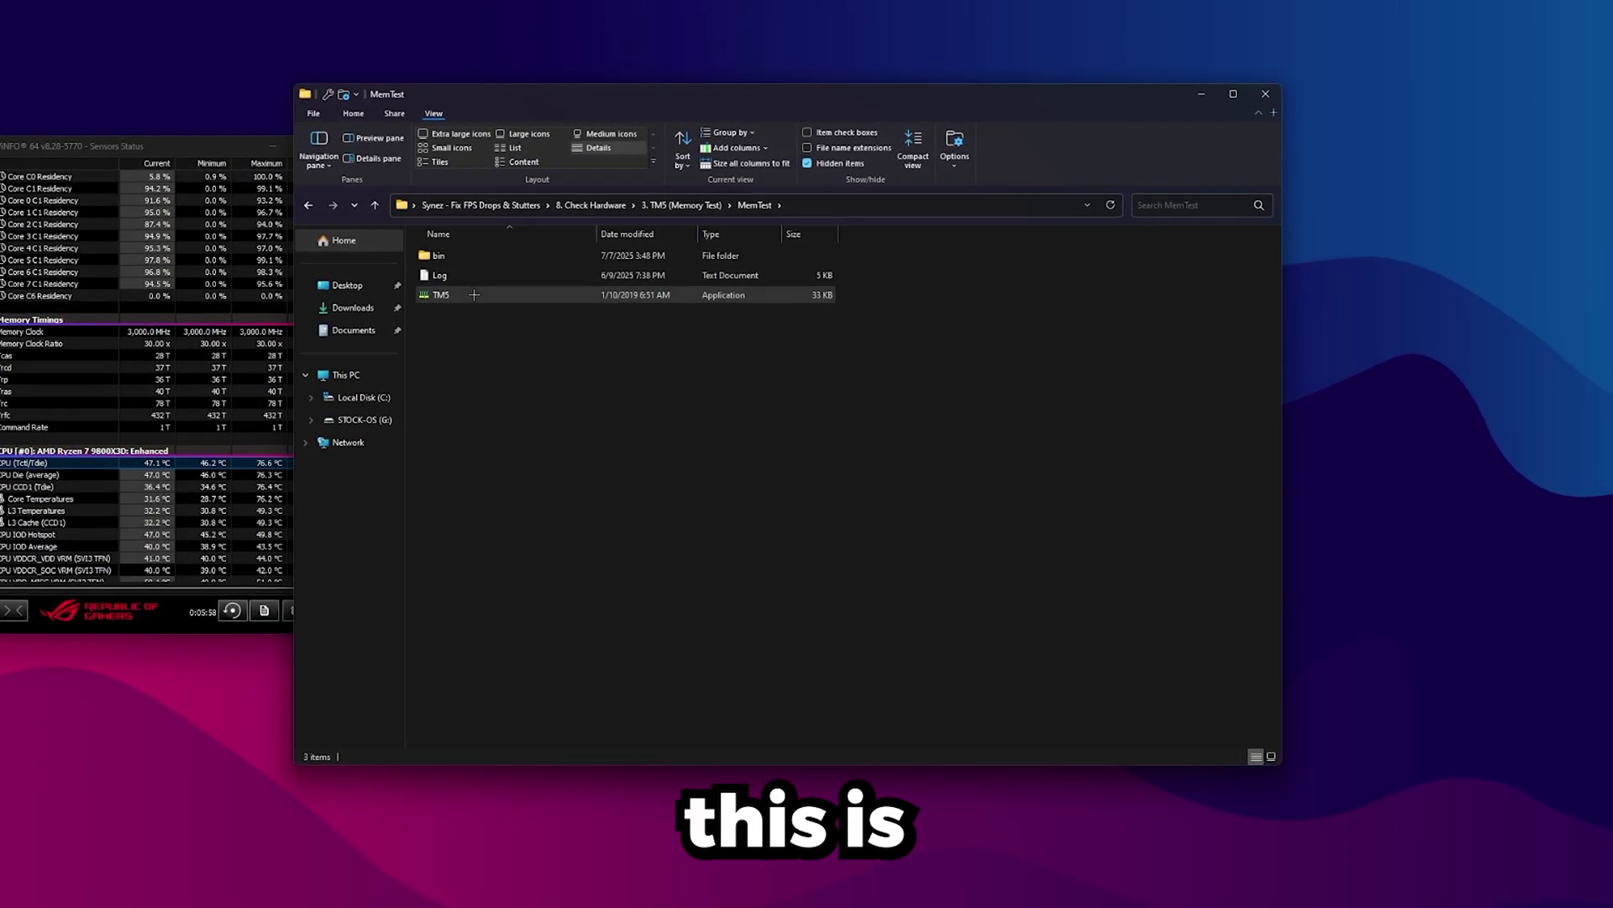
# Run the TM5 memory test, check its Error(s) field during the run, and exit the test.
pyautogui.rightClick(475, 293)
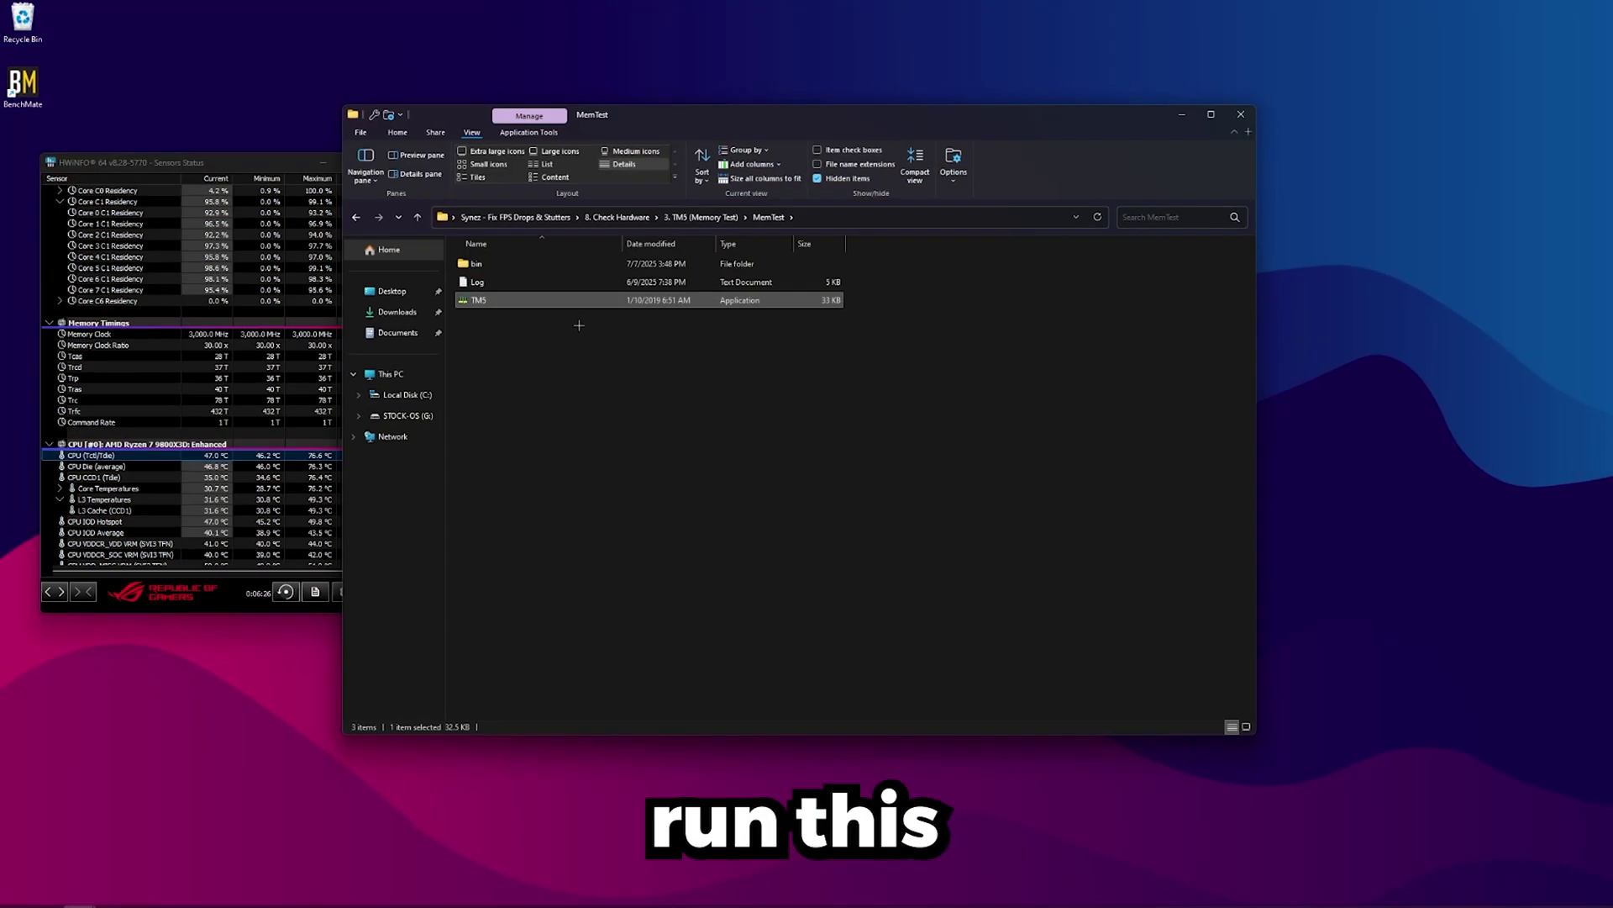
pyautogui.moveTo(505, 252); pyautogui.dragTo(636, 293)
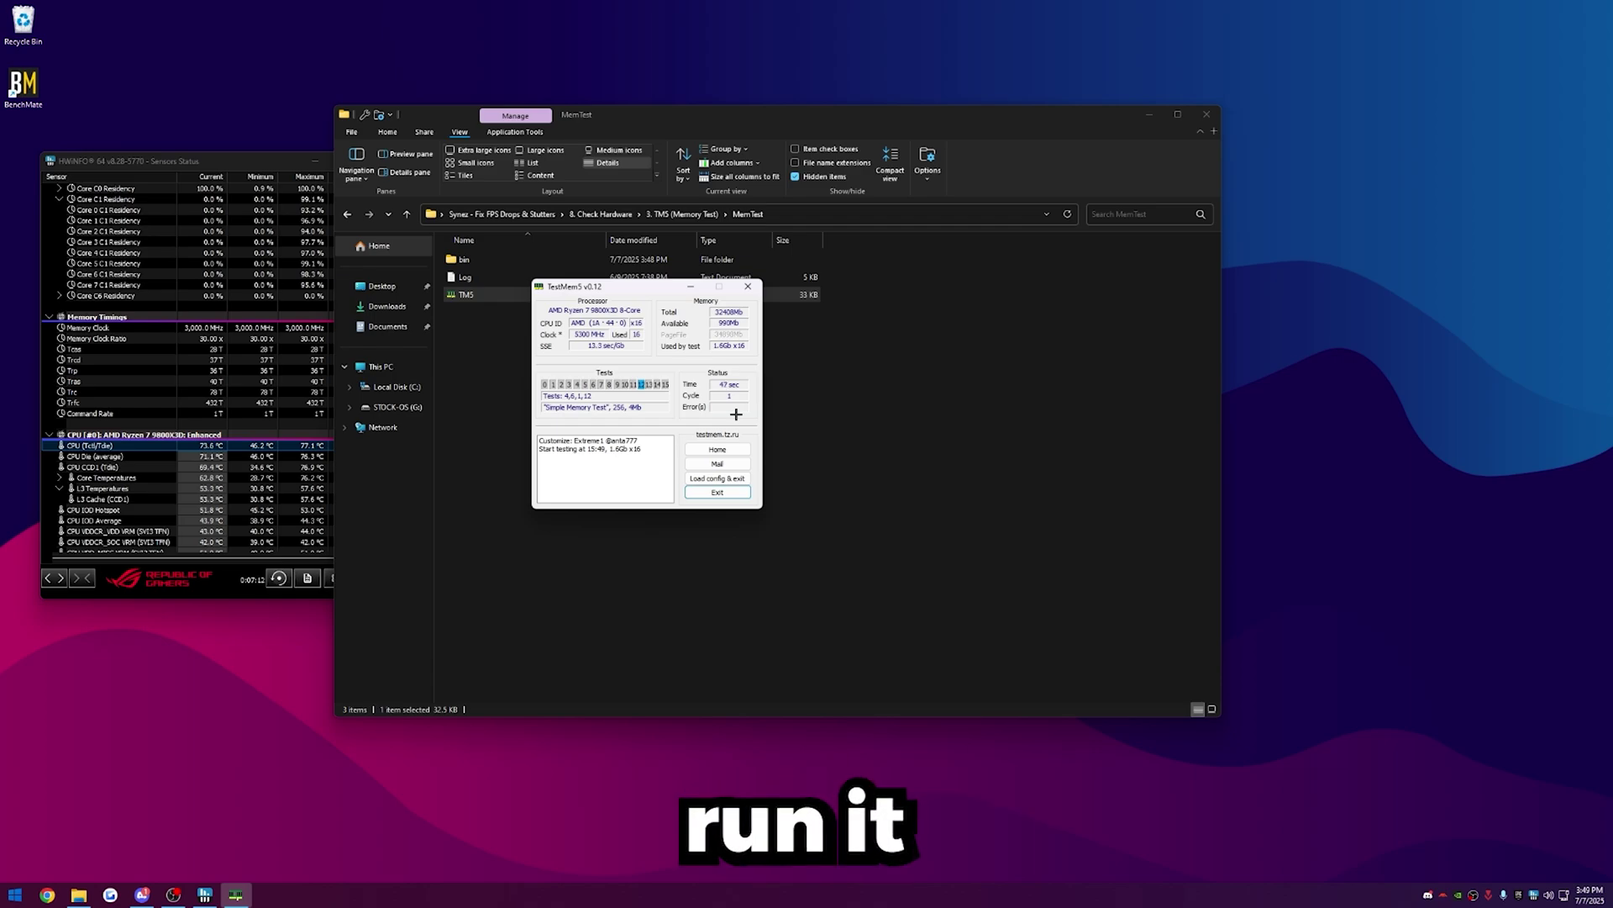
pyautogui.moveTo(621, 295); pyautogui.dragTo(562, 291)
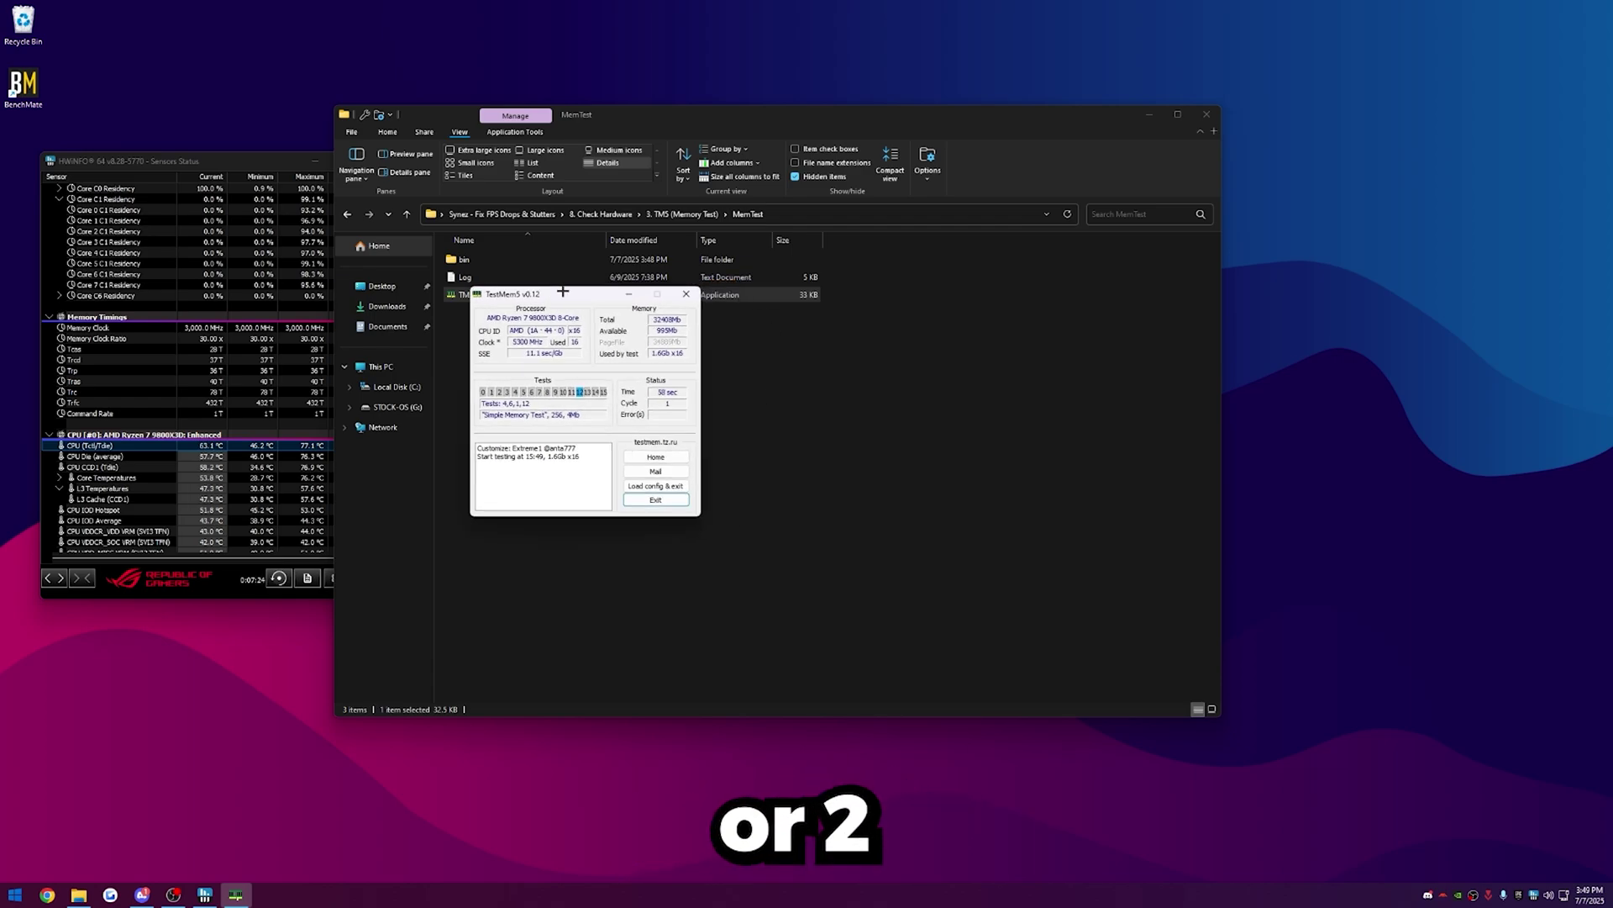
pyautogui.click(656, 500)
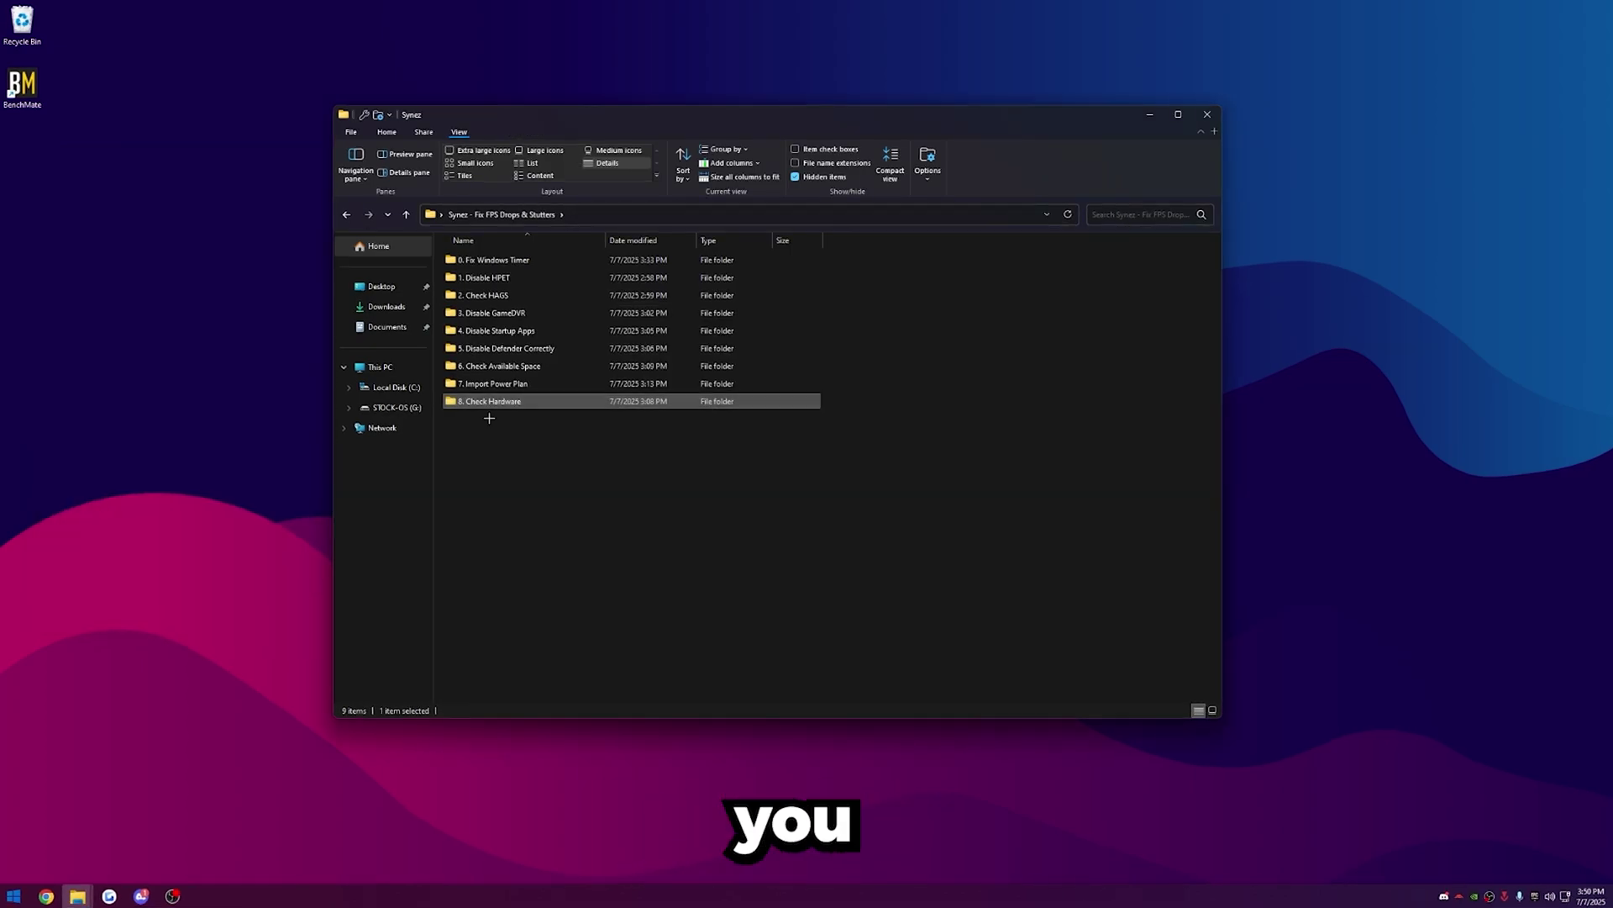
pyautogui.moveTo(891, 390); pyautogui.dragTo(447, 257)
pyautogui.click(545, 471)
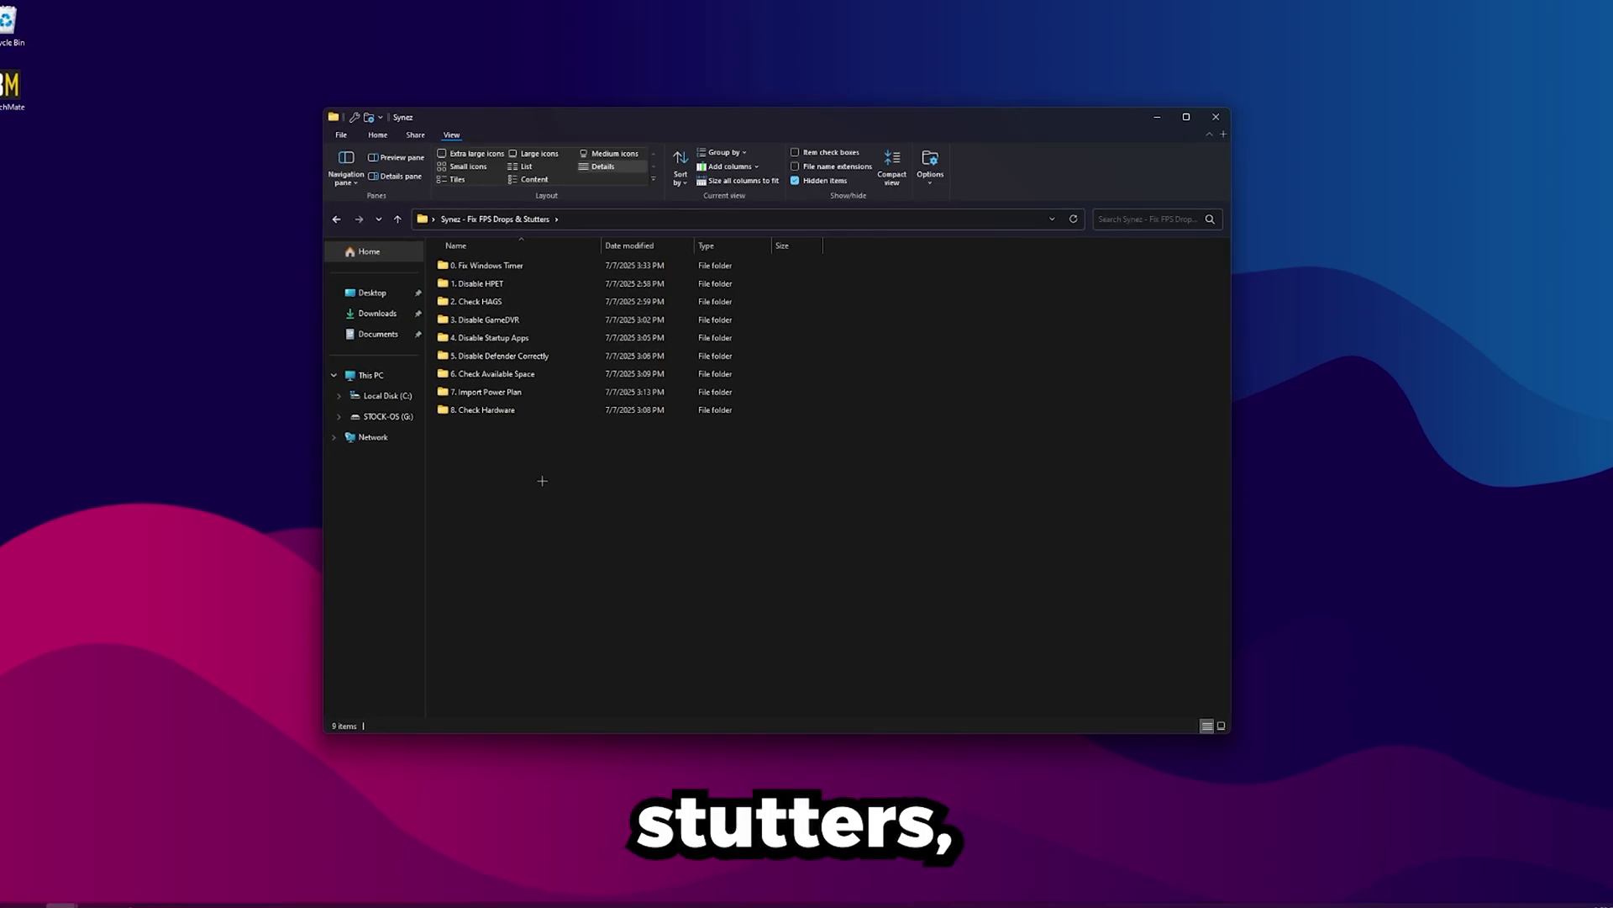